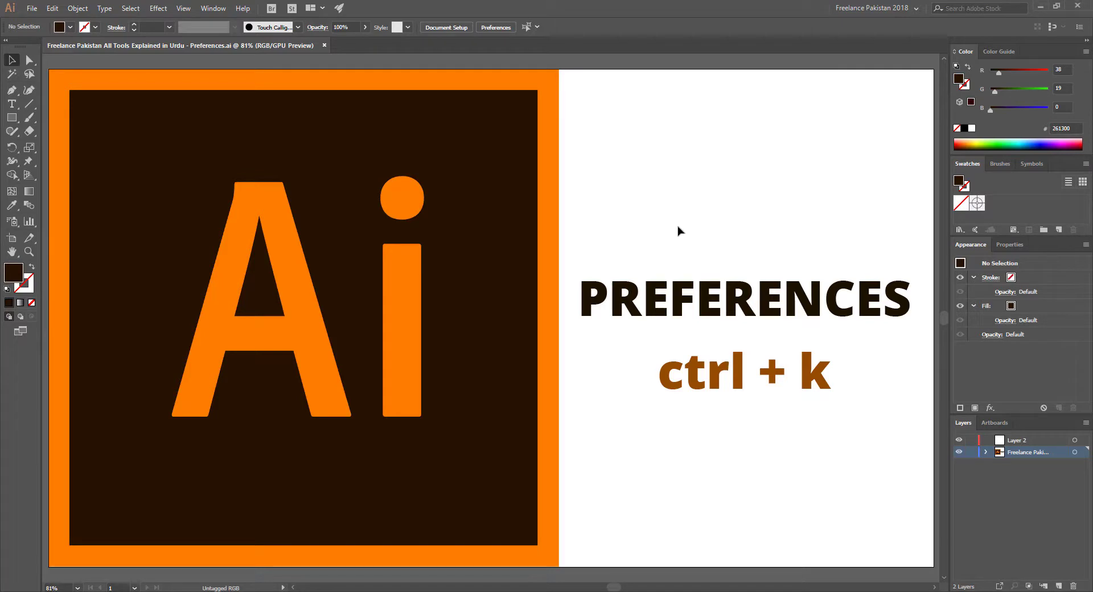
Step: Open the General preferences and move the dialog clear of the PREFERENCES text on the artboard
{"action": "key", "text": "ctrl+k"}
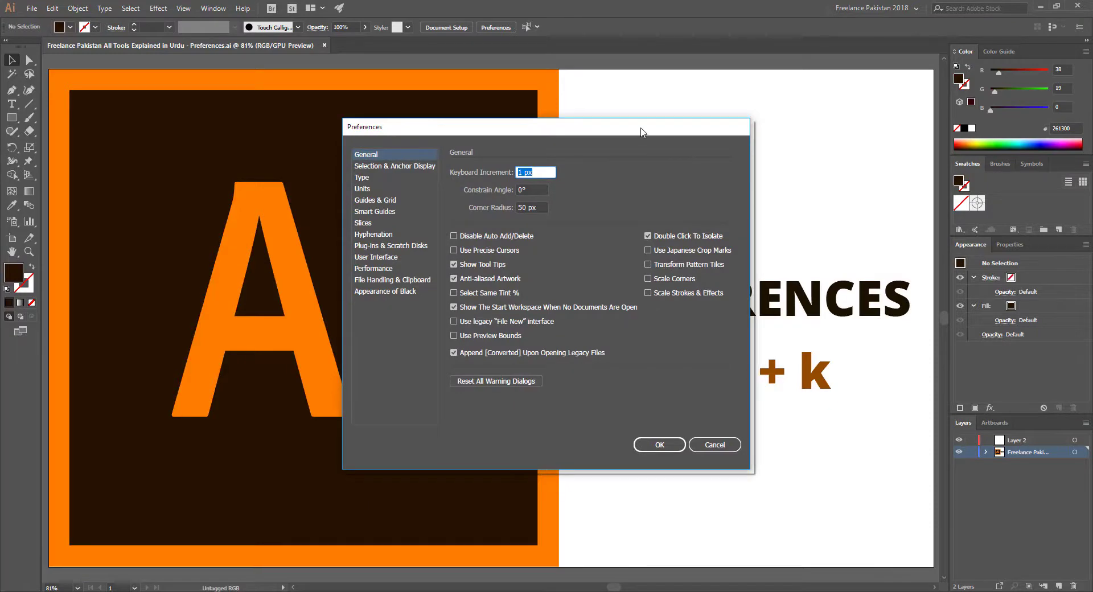
{"action": "left_click_drag", "start_coordinate": [642, 130], "coordinate": [415, 109]}
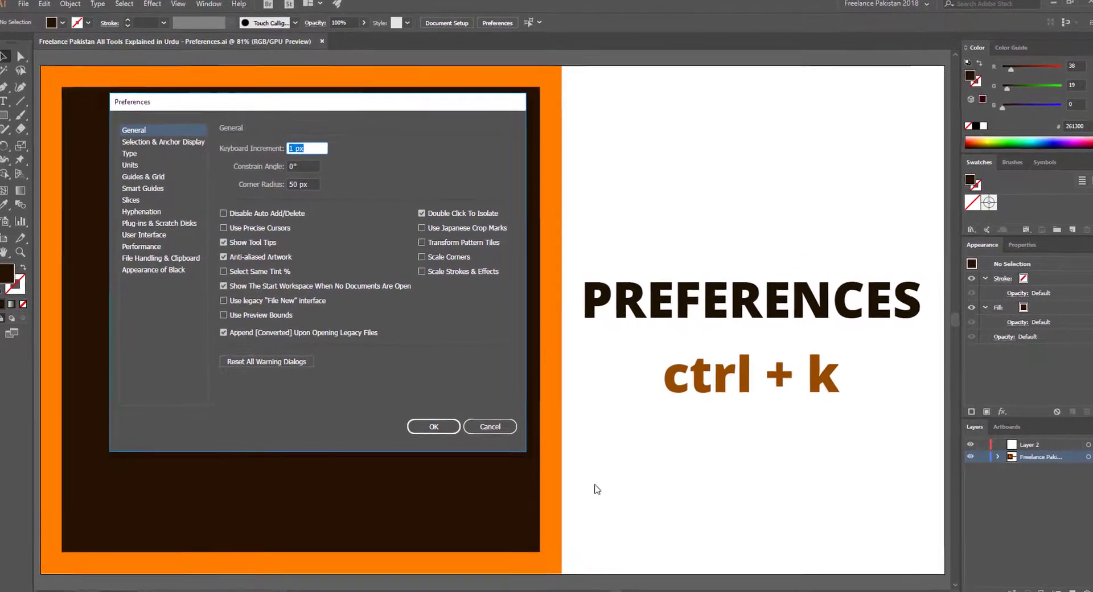
Step: Switch to Photoshop to view its General preferences, and cancel the preferences dialogs in both Photoshop and Illustrator
{"action": "left_click", "coordinate": [497, 591]}
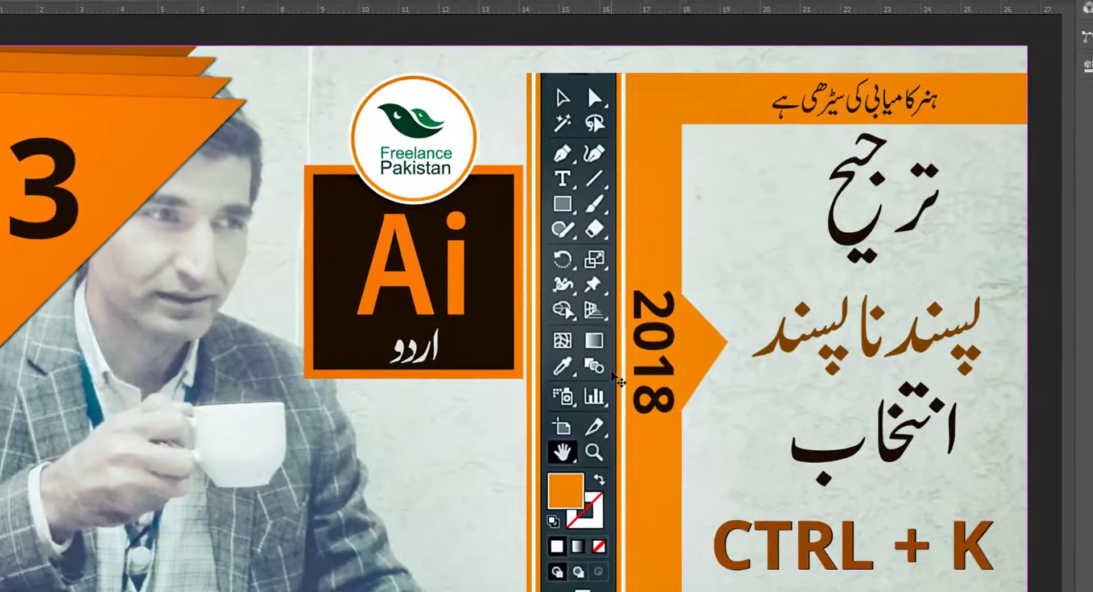
{"action": "key", "text": "ctrl+k"}
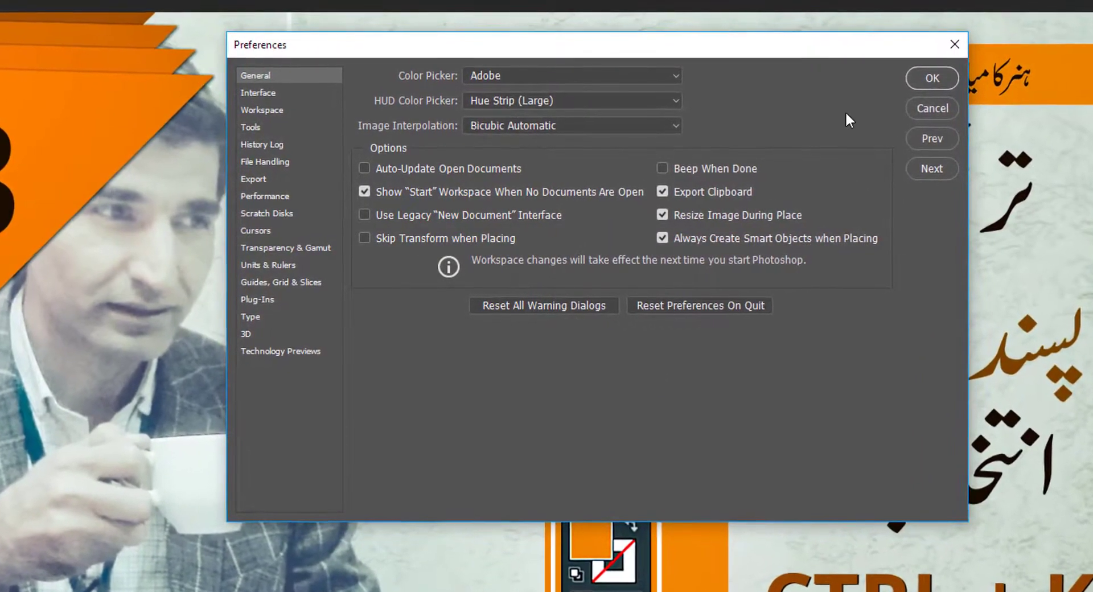
{"action": "left_click", "coordinate": [934, 107]}
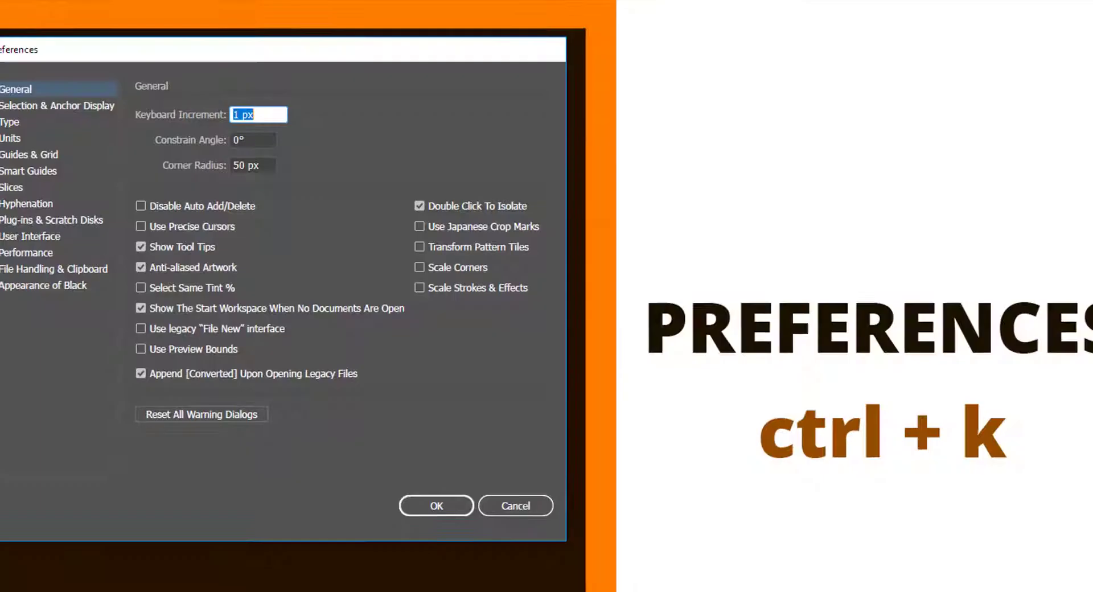
{"action": "left_click", "coordinate": [515, 506]}
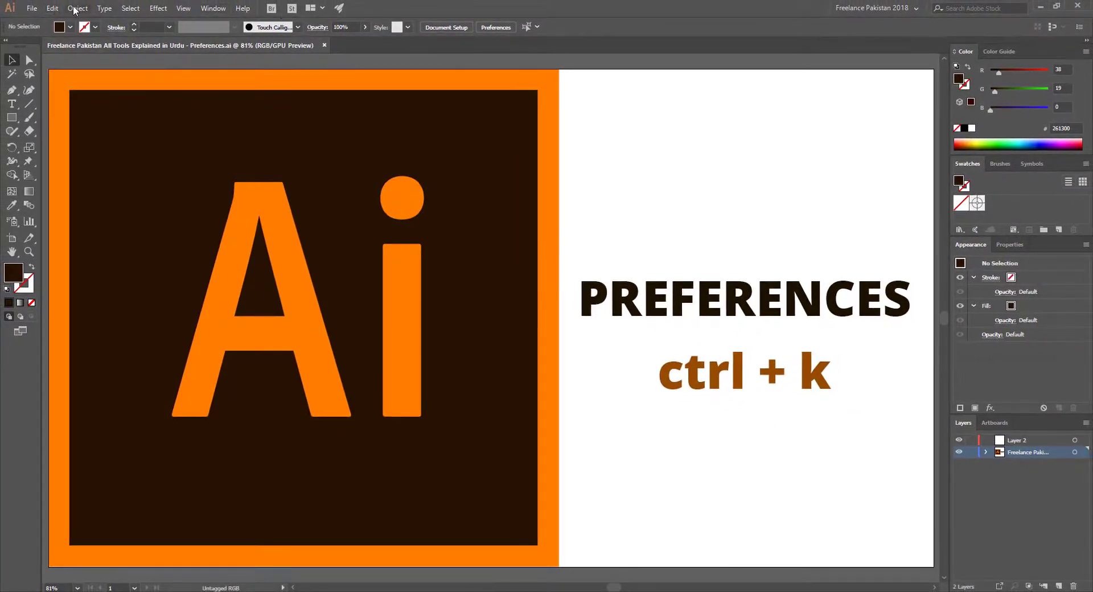
Step: Show the list of Preferences categories among the Edit commands, switch to Photoshop for comparison, and return to Illustrator's preferences
{"action": "left_click", "coordinate": [52, 9]}
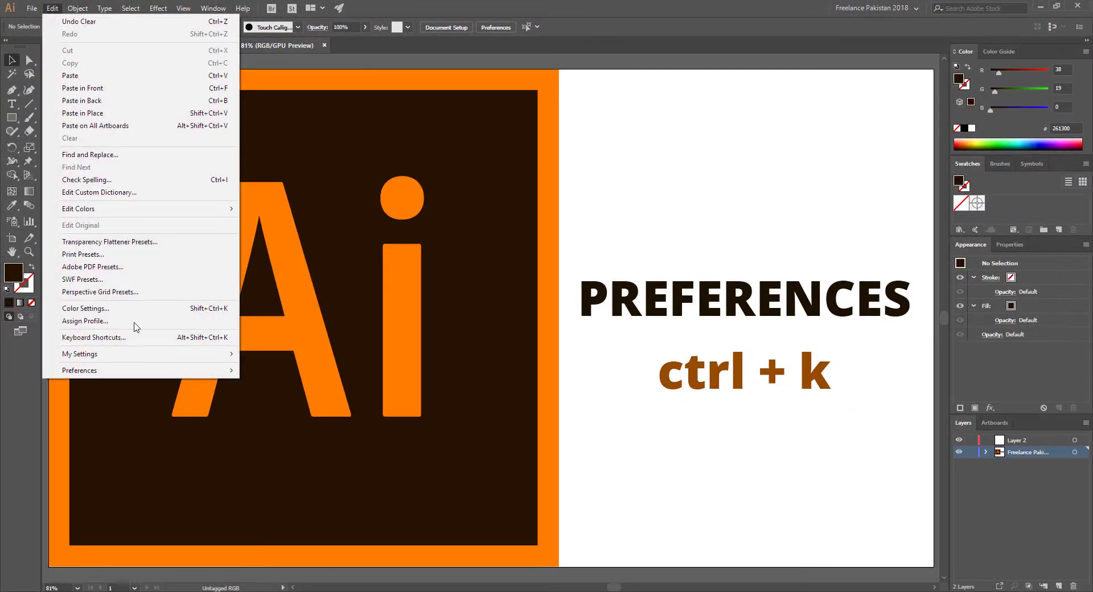
{"action": "mouse_move", "coordinate": [131, 373]}
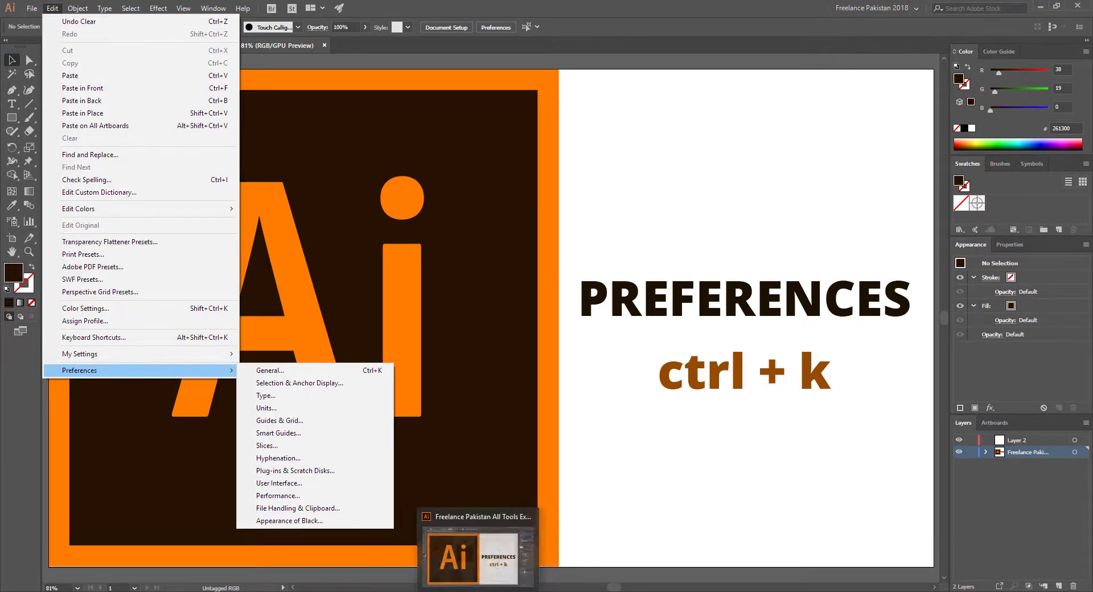
{"action": "left_click", "coordinate": [496, 591]}
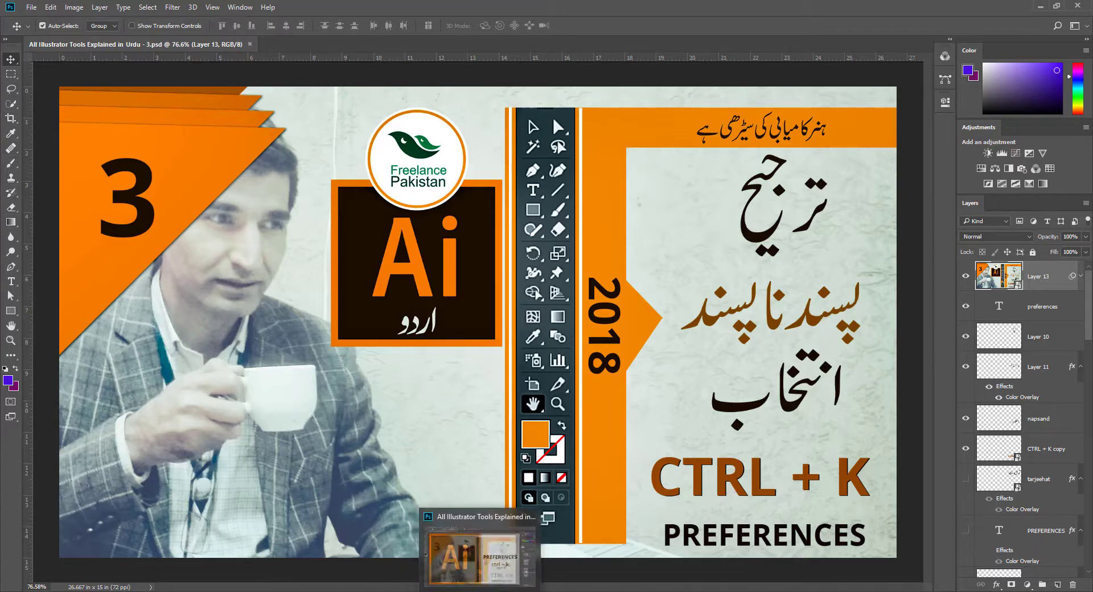
{"action": "left_click", "coordinate": [471, 549]}
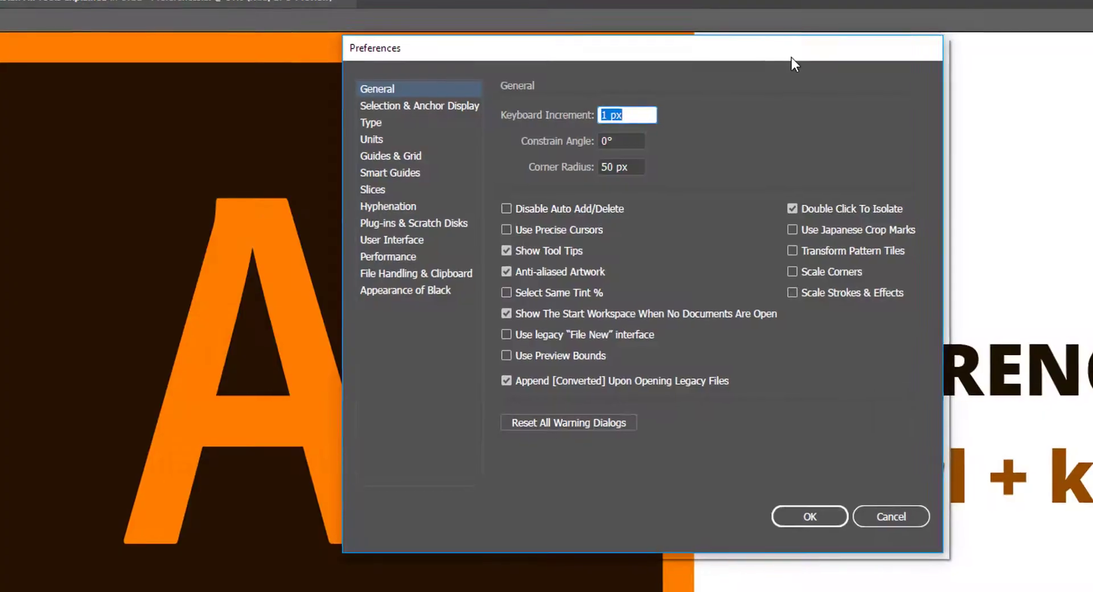
Step: Look through the preference categories one by one, from Selection & Anchor Display to Appearance of Black
{"action": "left_click", "coordinate": [383, 106]}
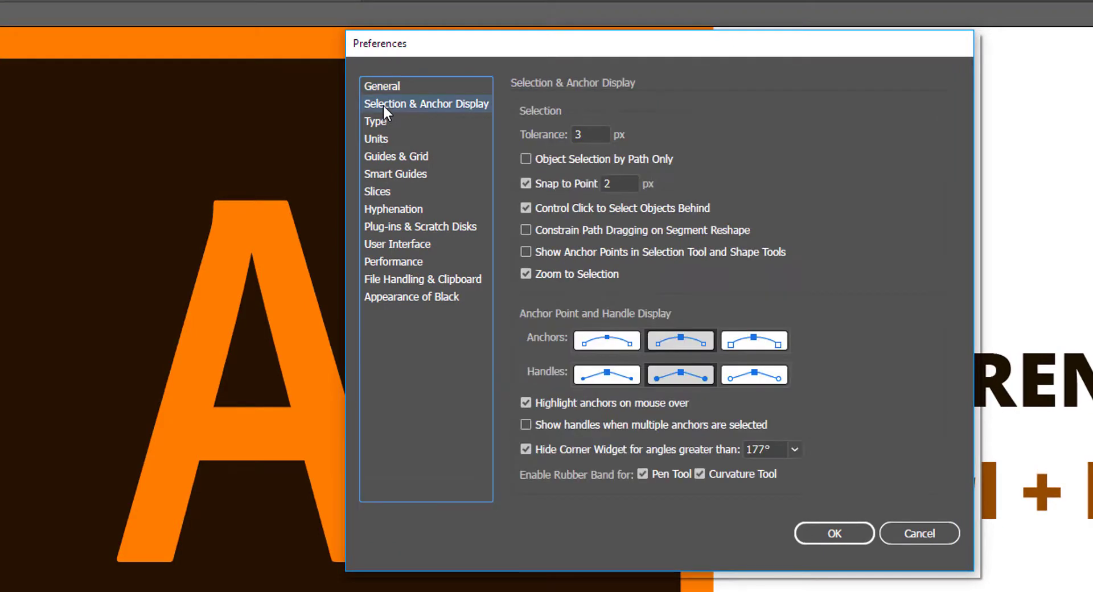
{"action": "left_click", "coordinate": [381, 121]}
{"action": "left_click", "coordinate": [380, 140]}
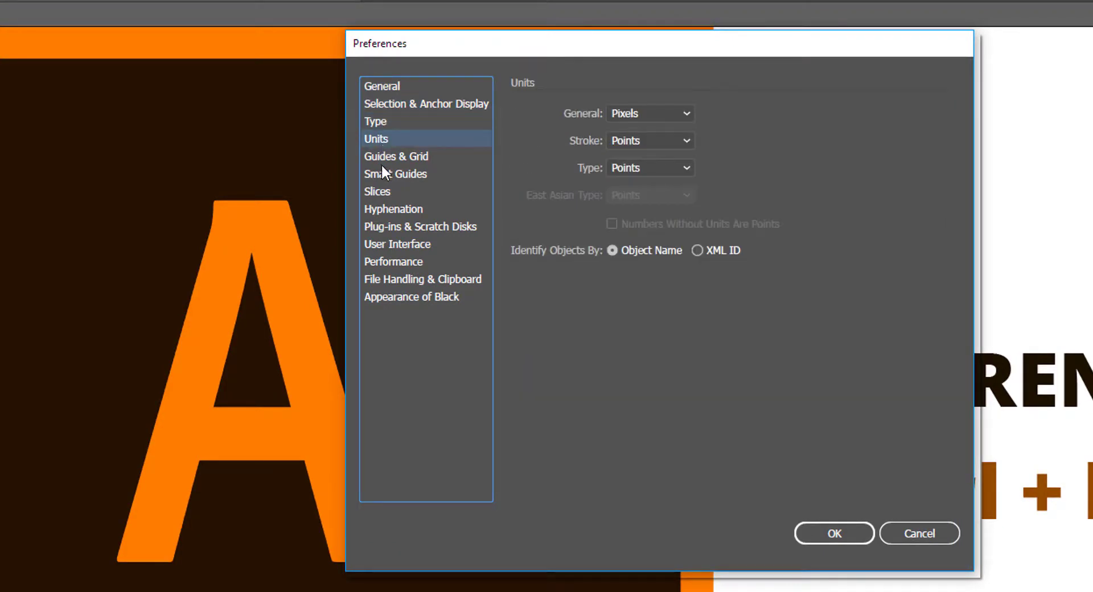
{"action": "left_click", "coordinate": [381, 159]}
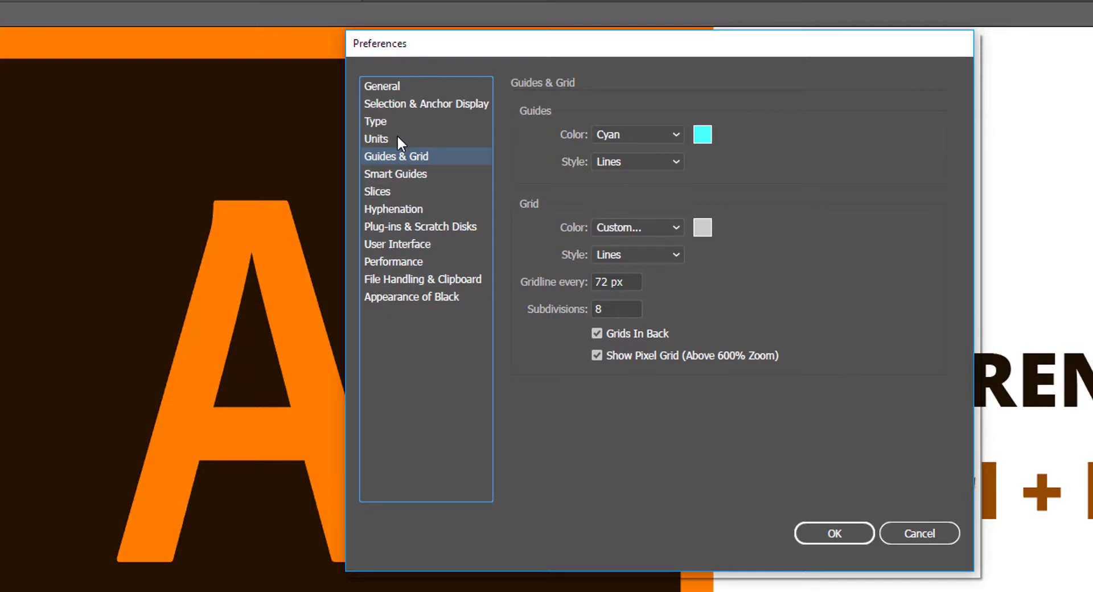
{"action": "left_click", "coordinate": [404, 174]}
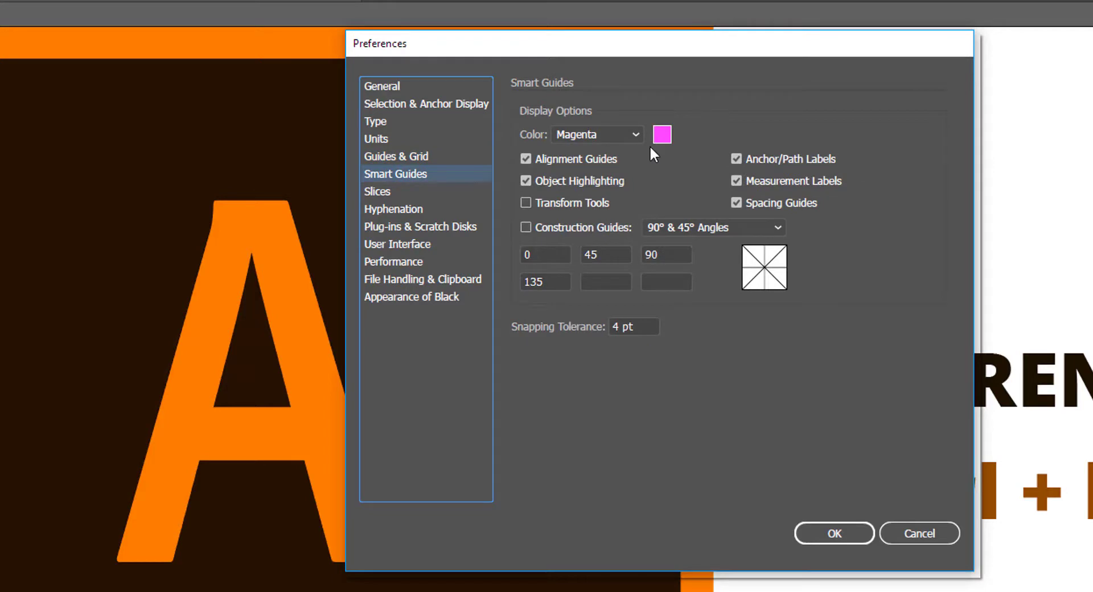
{"action": "left_click", "coordinate": [368, 193]}
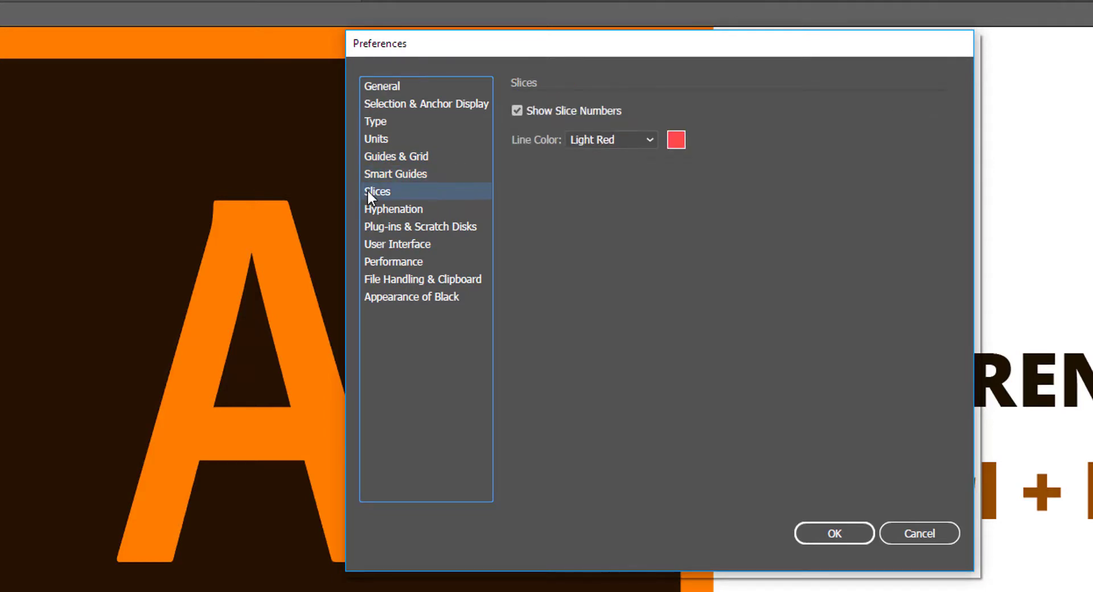
{"action": "left_click", "coordinate": [391, 209]}
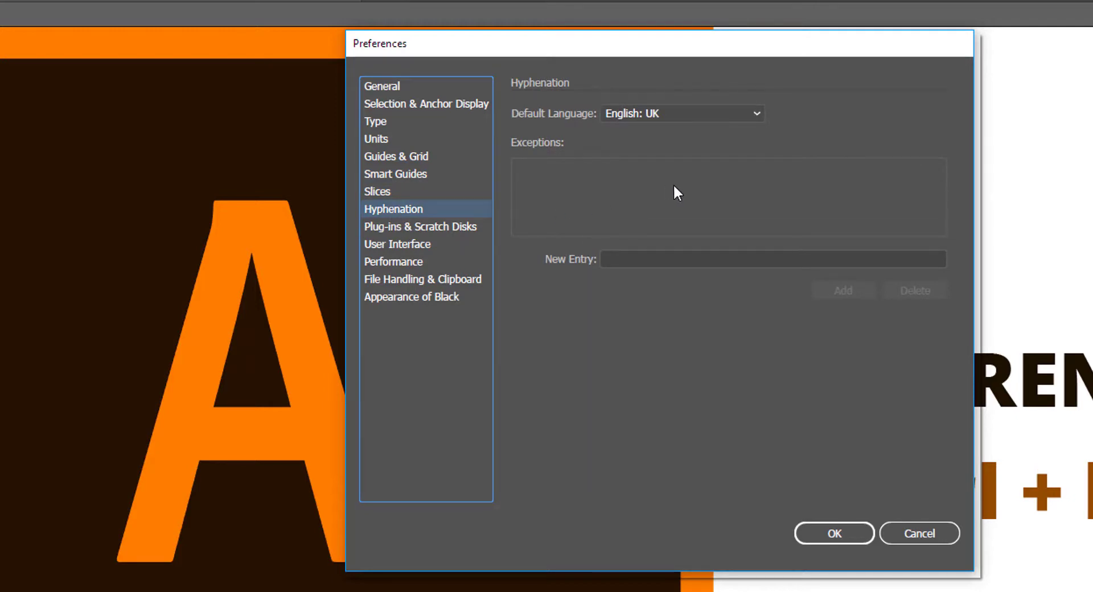
{"action": "left_click", "coordinate": [441, 227]}
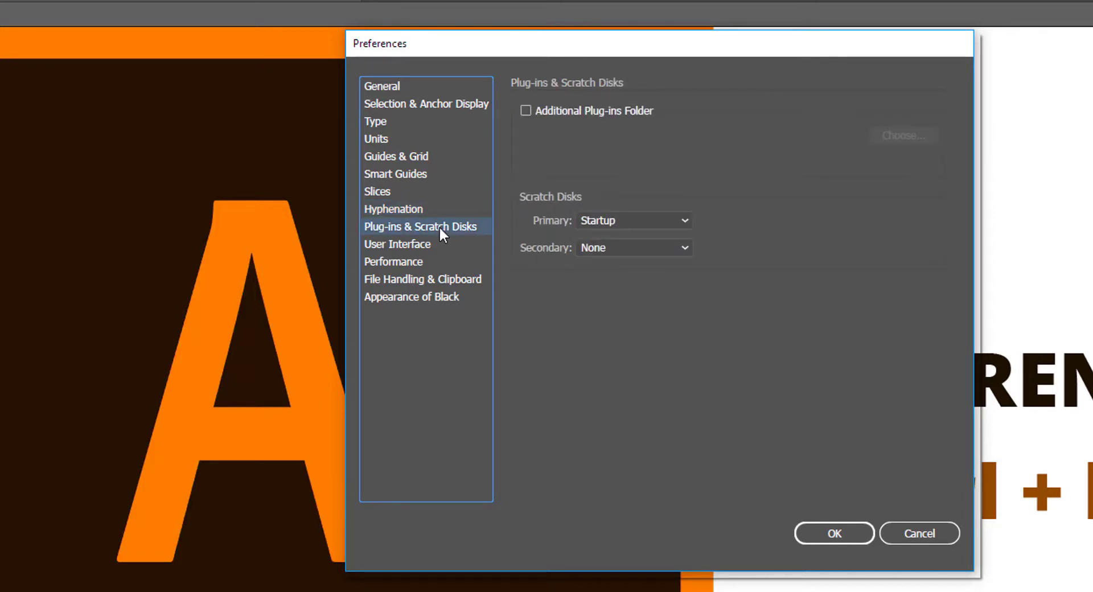
{"action": "left_click", "coordinate": [422, 242]}
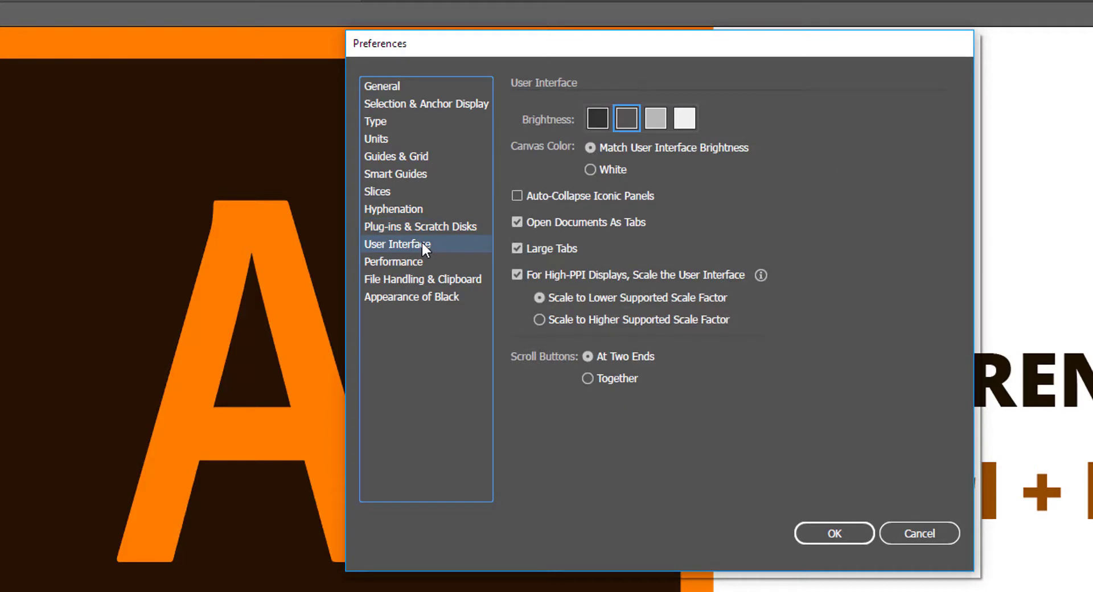
{"action": "left_click", "coordinate": [401, 262]}
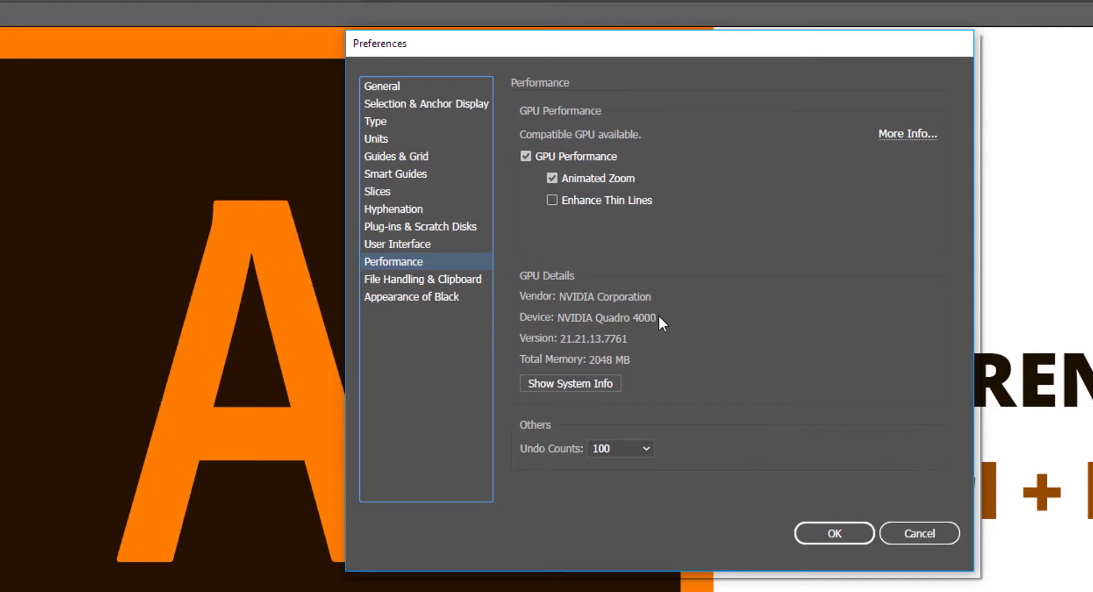
{"action": "left_click", "coordinate": [410, 280]}
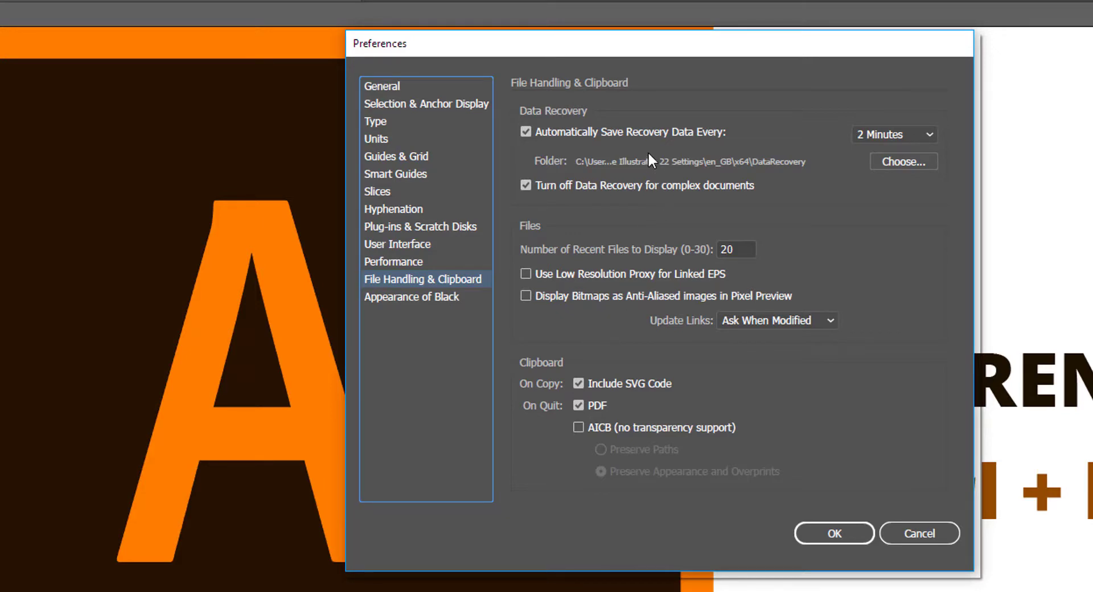
{"action": "left_click", "coordinate": [422, 299]}
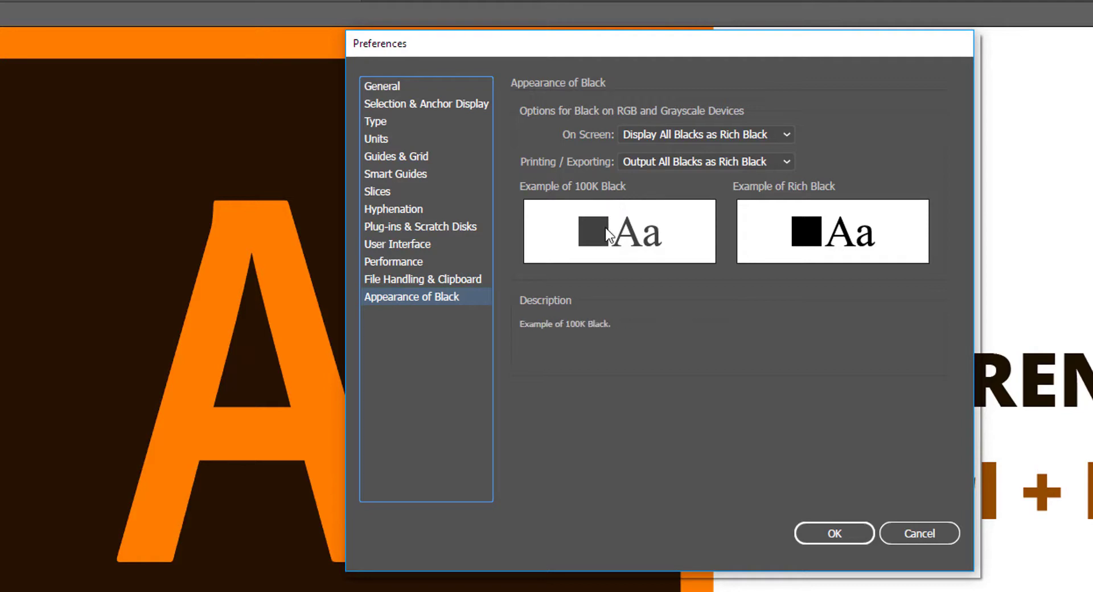
Step: Review the preference categories again from General to Hyphenation, and return to the General settings
{"action": "left_click", "coordinate": [385, 86]}
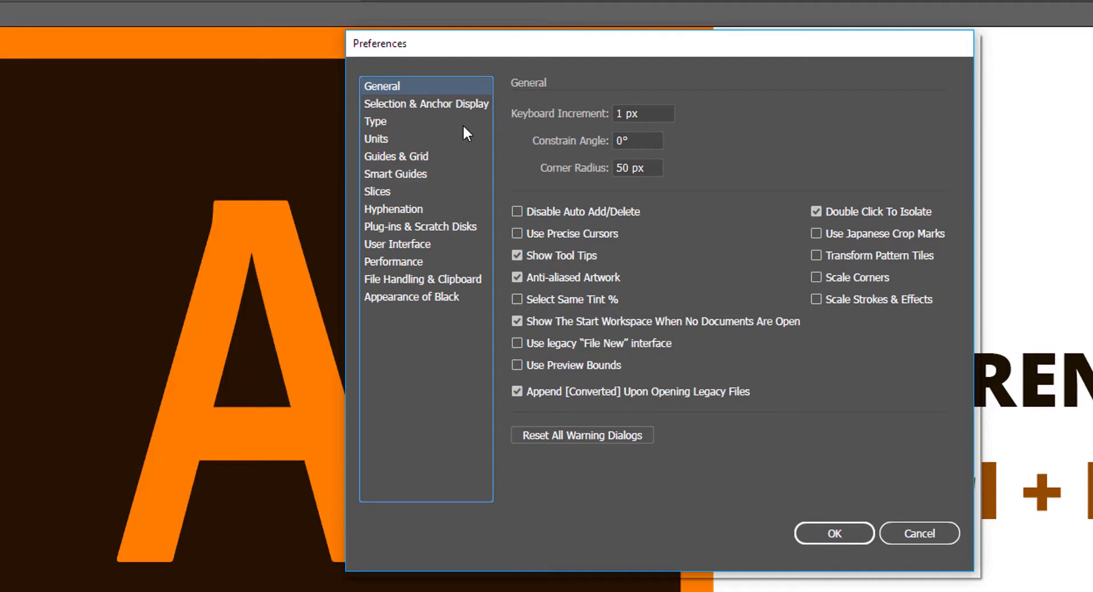
{"action": "left_click", "coordinate": [433, 104]}
{"action": "left_click", "coordinate": [381, 122]}
{"action": "left_click", "coordinate": [391, 138]}
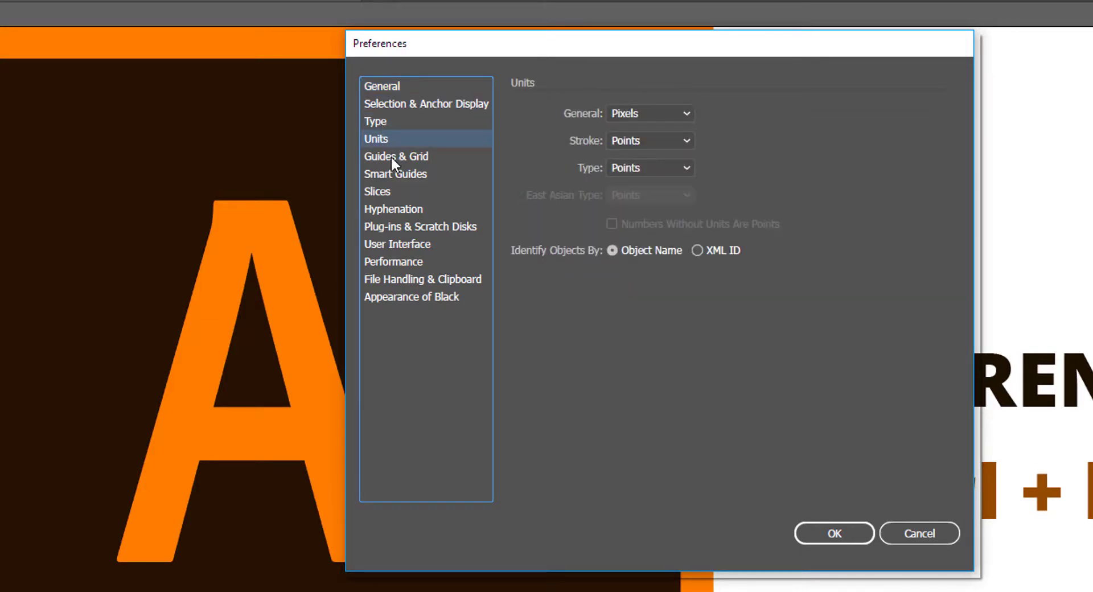
{"action": "left_click", "coordinate": [390, 155]}
{"action": "left_click", "coordinate": [391, 173]}
{"action": "left_click", "coordinate": [388, 192]}
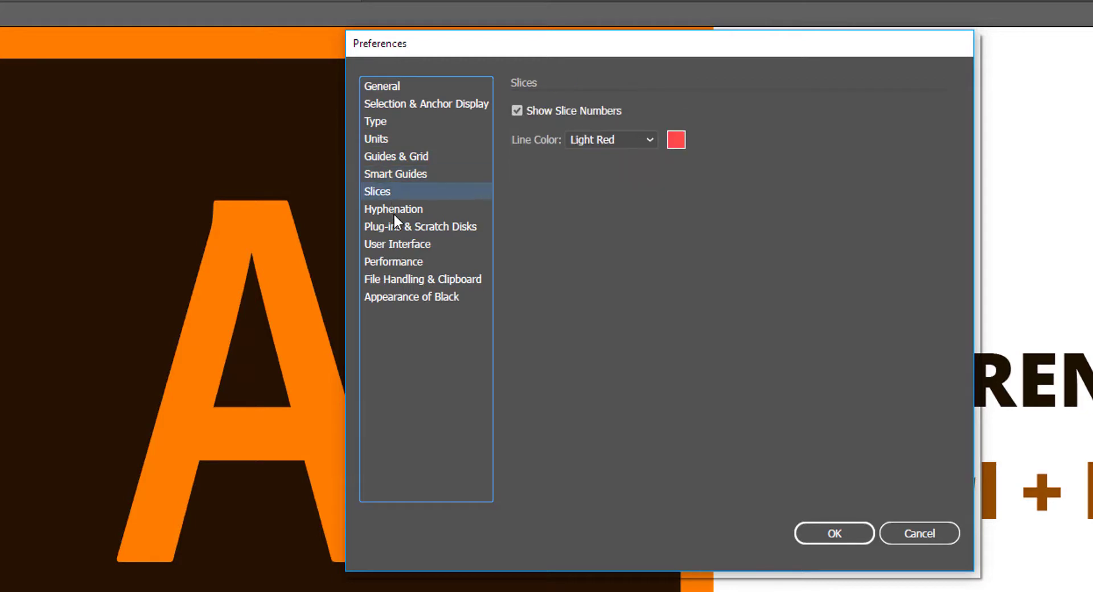
{"action": "left_click", "coordinate": [394, 213]}
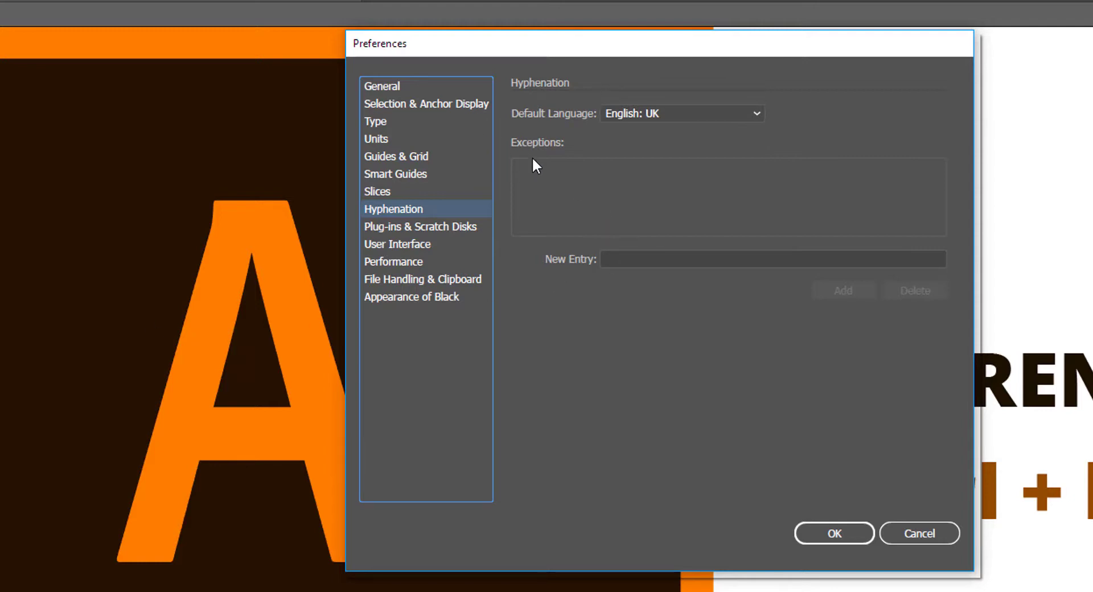
{"action": "left_click", "coordinate": [381, 87]}
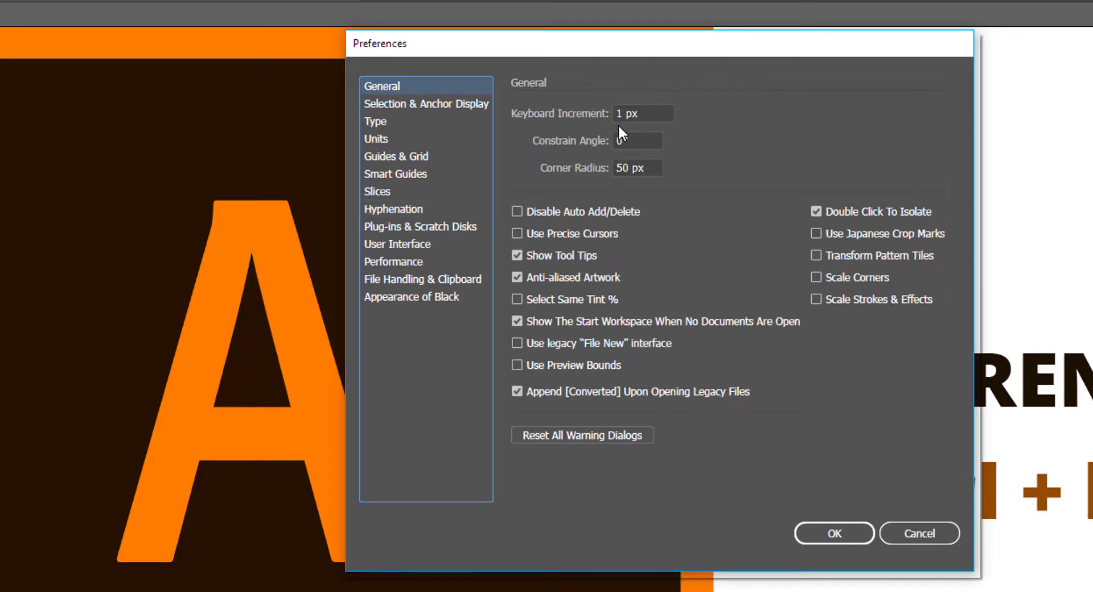
Step: Examine the Keyboard Increment value in the General preferences and close the dialog with OK
{"action": "left_click_drag", "start_coordinate": [673, 56], "coordinate": [691, 91]}
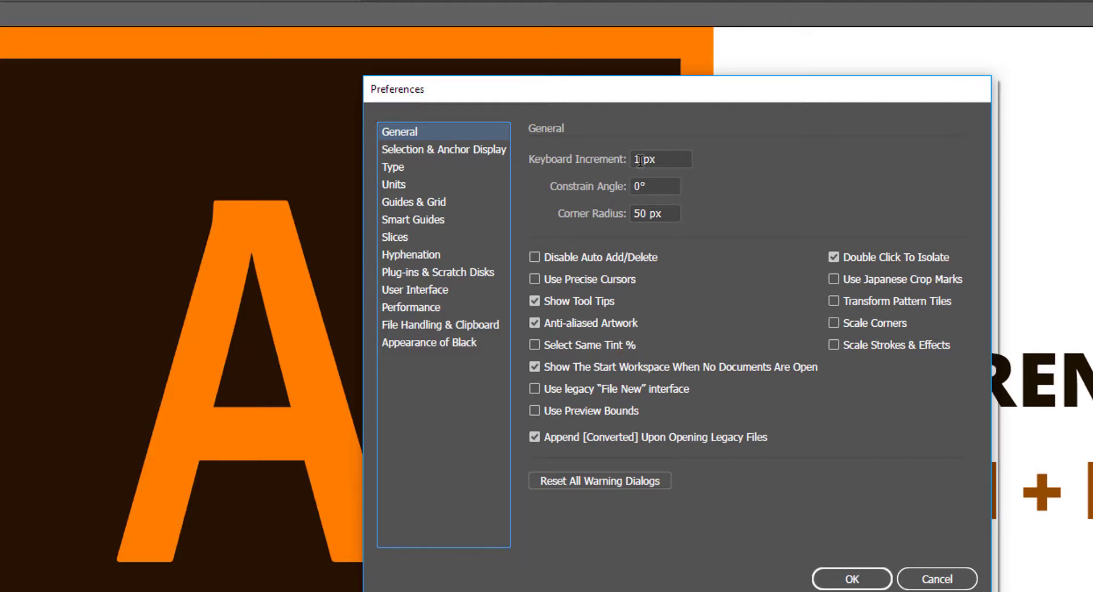
{"action": "left_click_drag", "start_coordinate": [641, 161], "coordinate": [632, 159]}
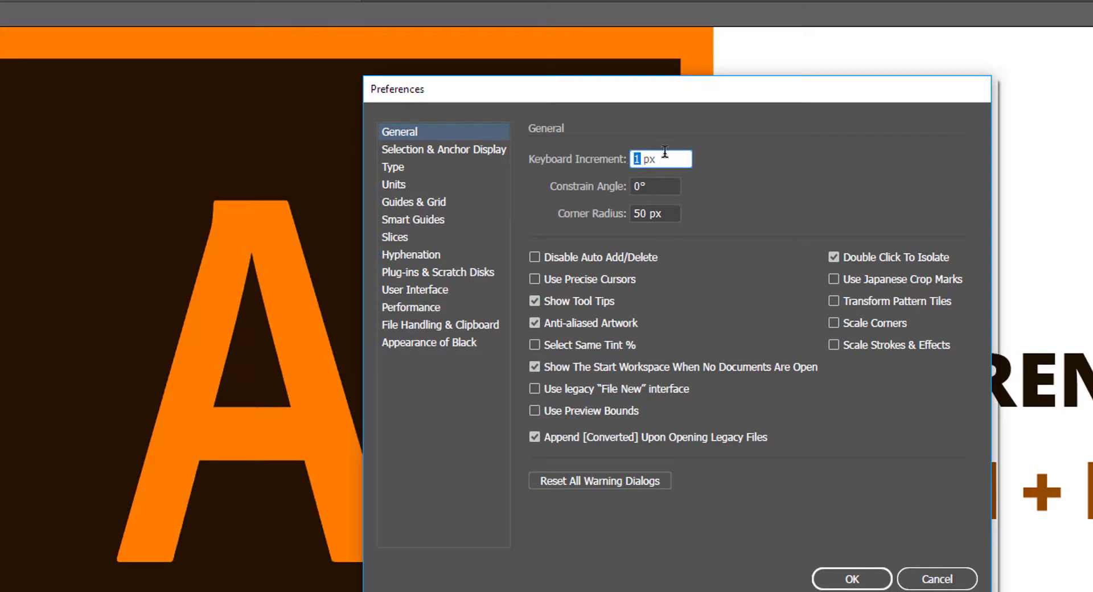
{"action": "left_click", "coordinate": [664, 152]}
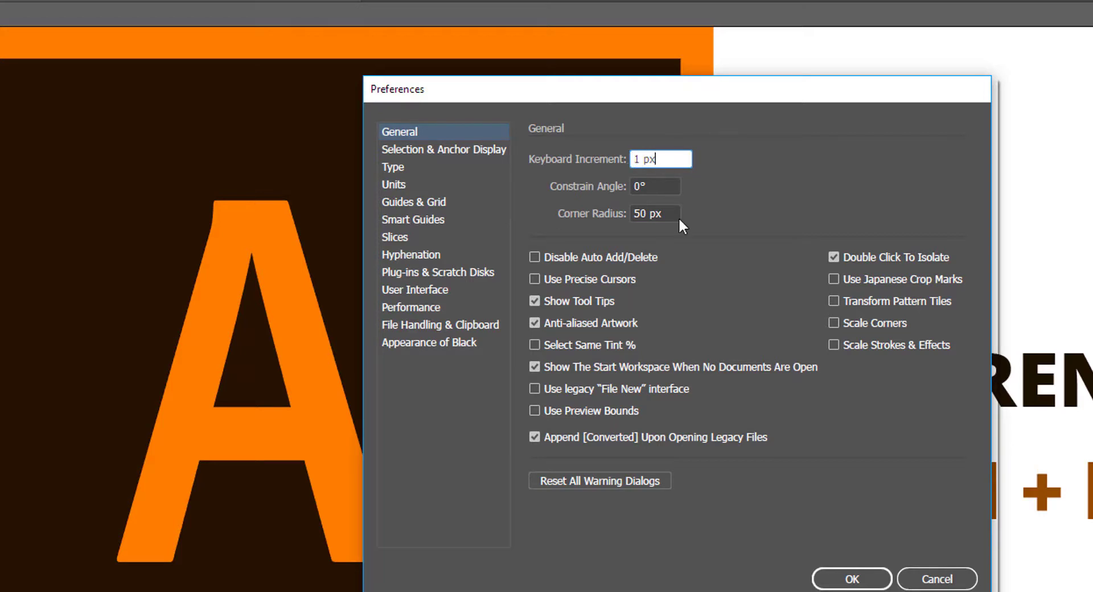
{"action": "left_click", "coordinate": [858, 579]}
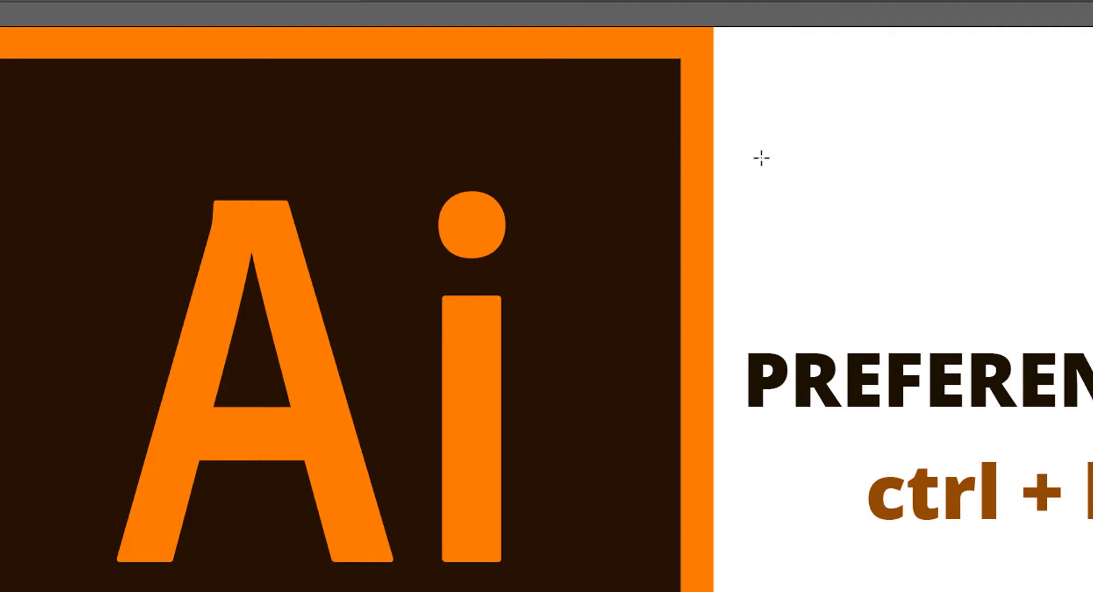
Step: Draw a small dark circle above the PREFERENCES text and nudge it right in single keyboard increments
{"action": "left_click_drag", "start_coordinate": [760, 157], "coordinate": [818, 232]}
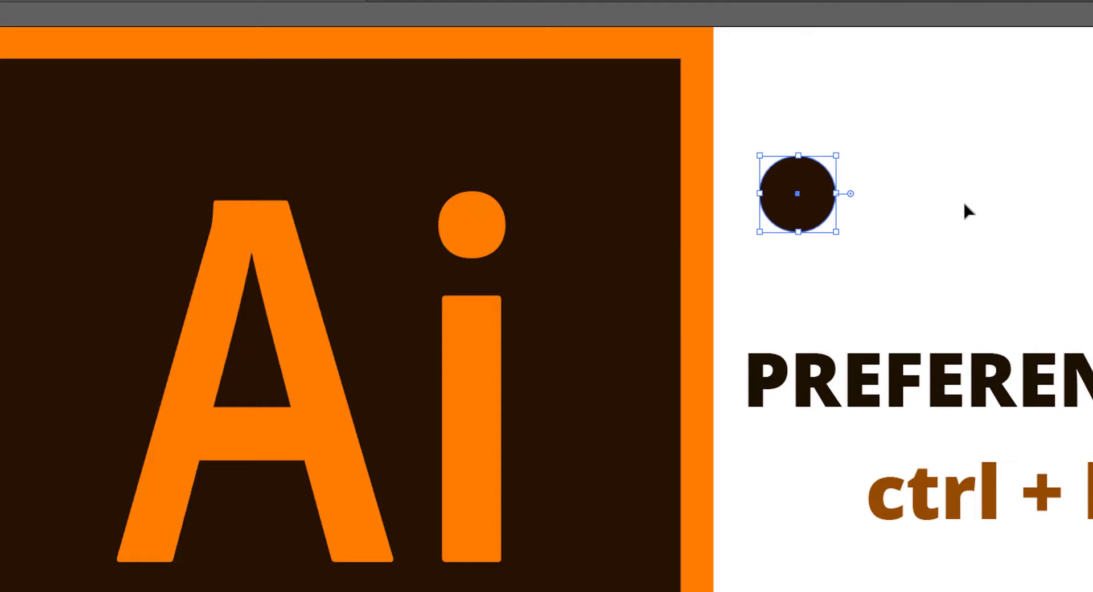
{"action": "key", "text": "Right"}
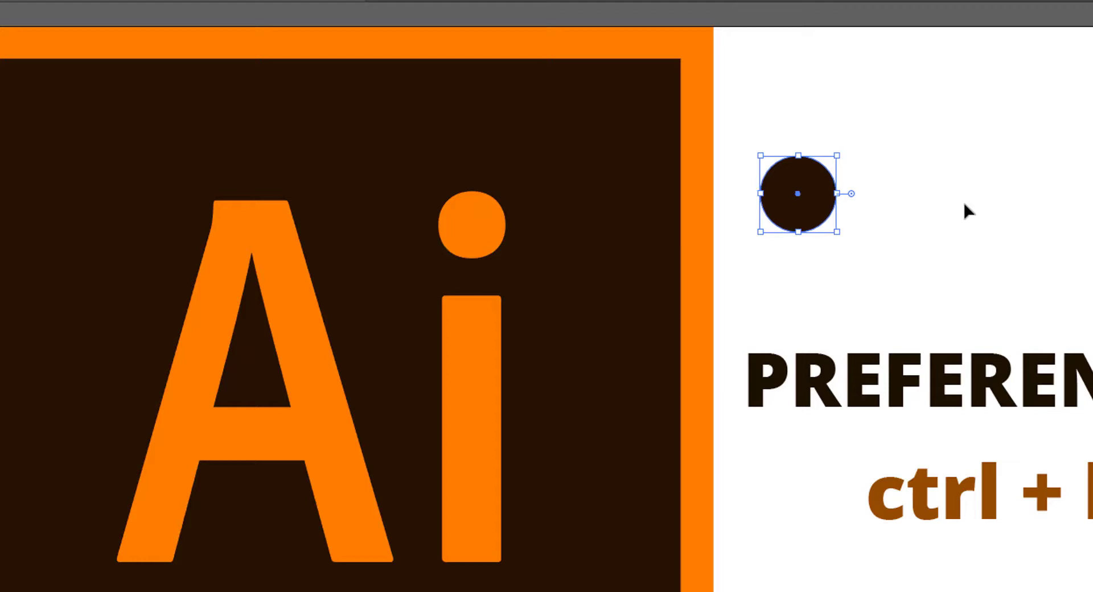
{"action": "key", "text": "z"}
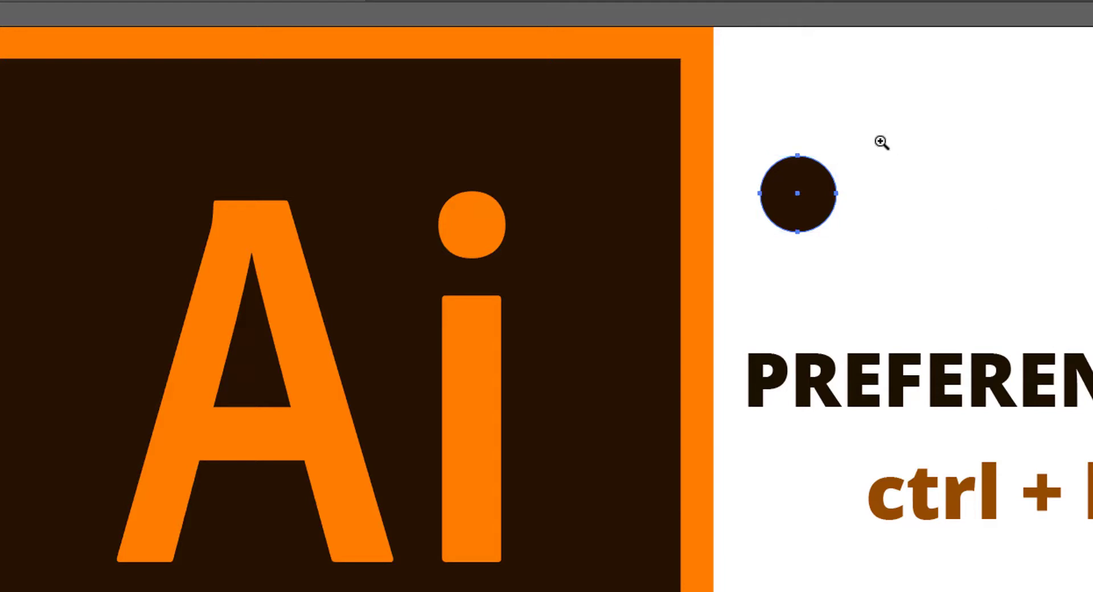
{"action": "left_click_drag", "start_coordinate": [894, 160], "coordinate": [1090, 309]}
{"action": "key", "text": "v"}
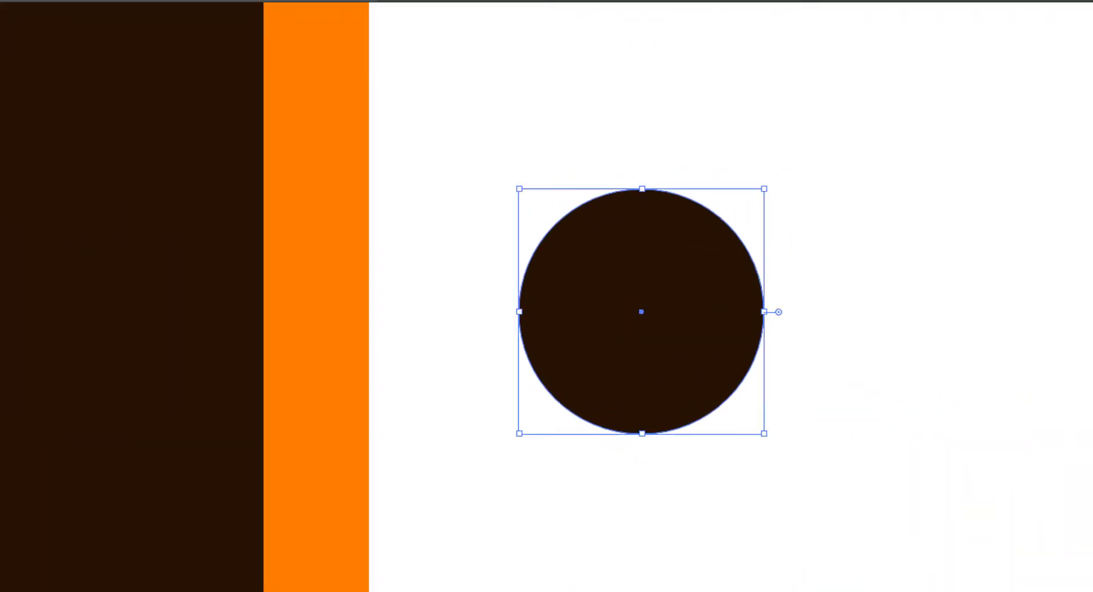
{"action": "key", "text": "Right"}
{"action": "key", "text": "Right"}
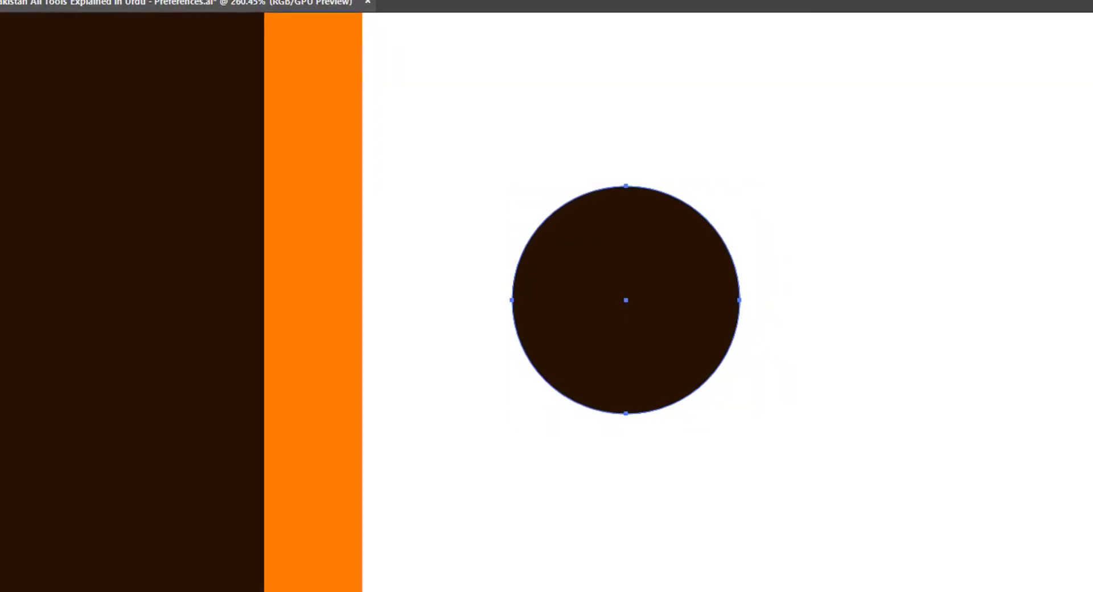
Step: Set the Keyboard Increment to 300 px in the General preferences and apply it
{"action": "key", "text": "ctrl+k"}
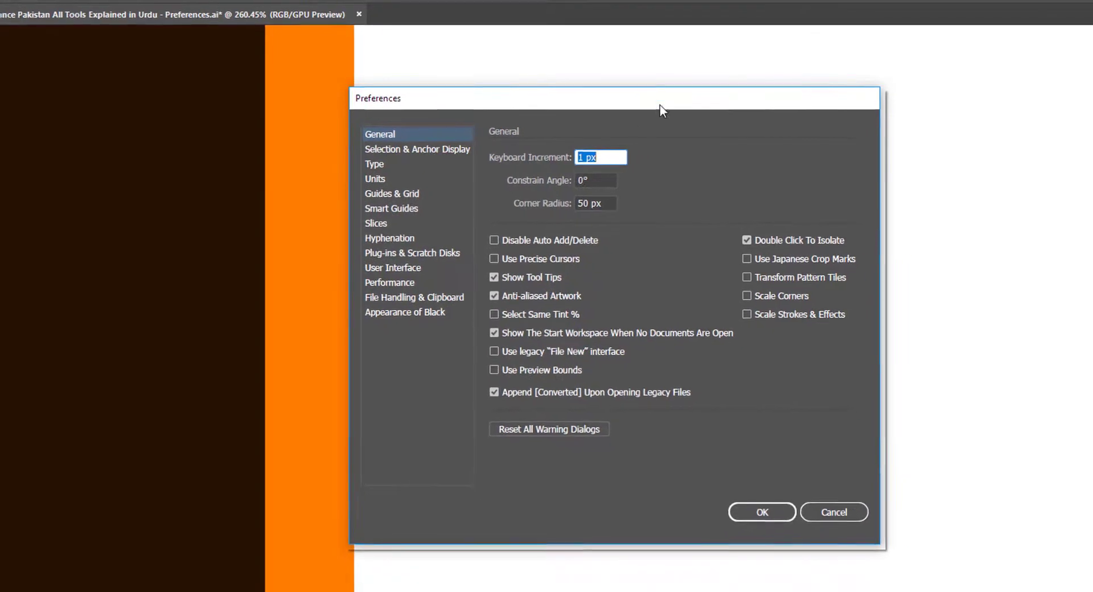
{"action": "left_click", "coordinate": [592, 160]}
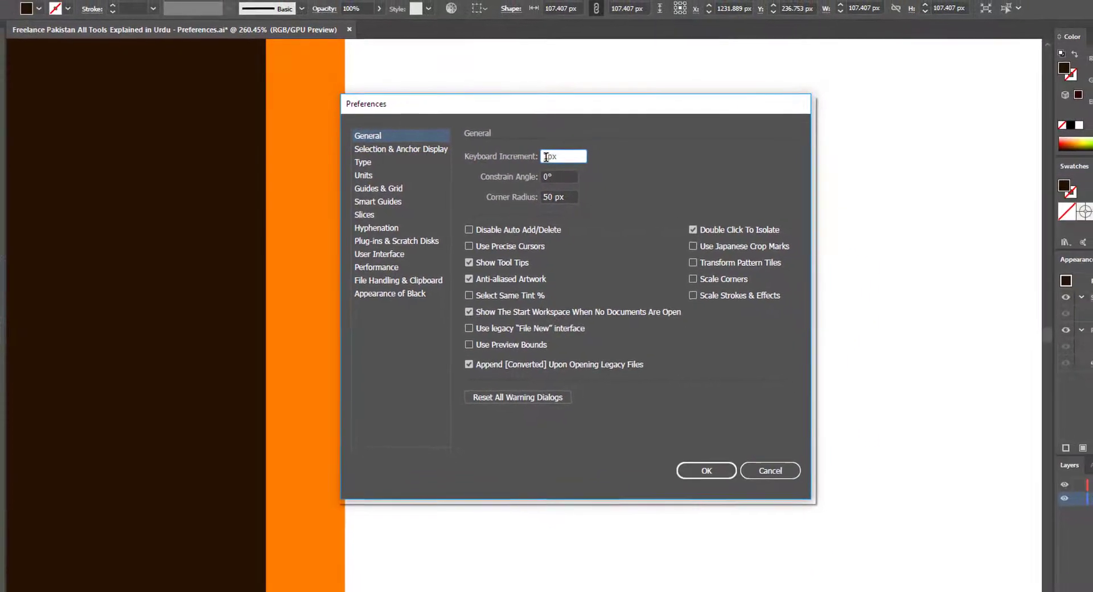
{"action": "left_click_drag", "start_coordinate": [556, 156], "coordinate": [543, 157]}
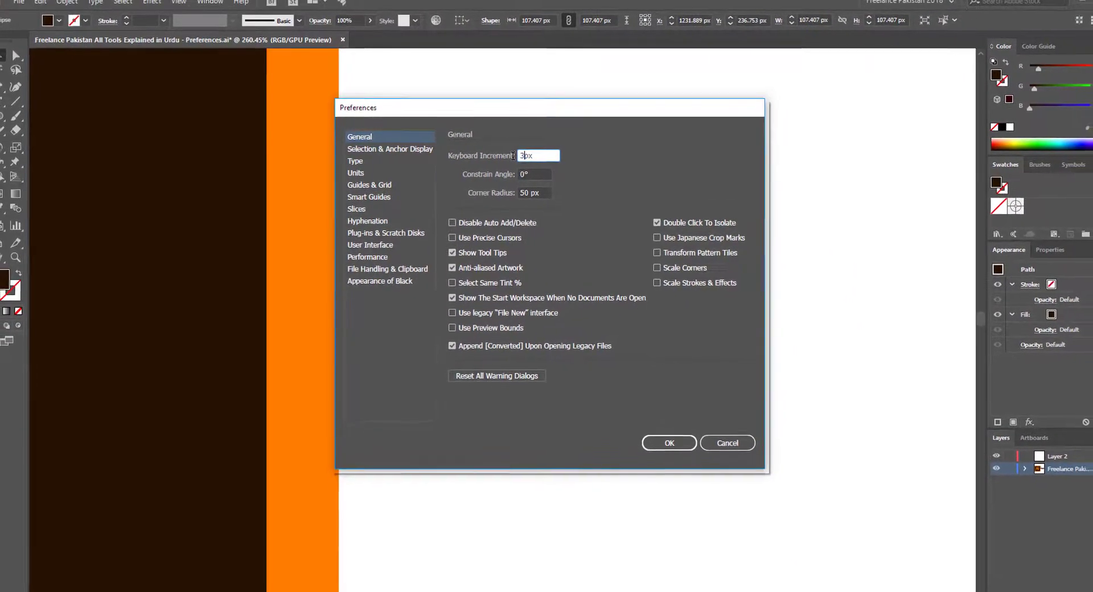
{"action": "type", "text": "300"}
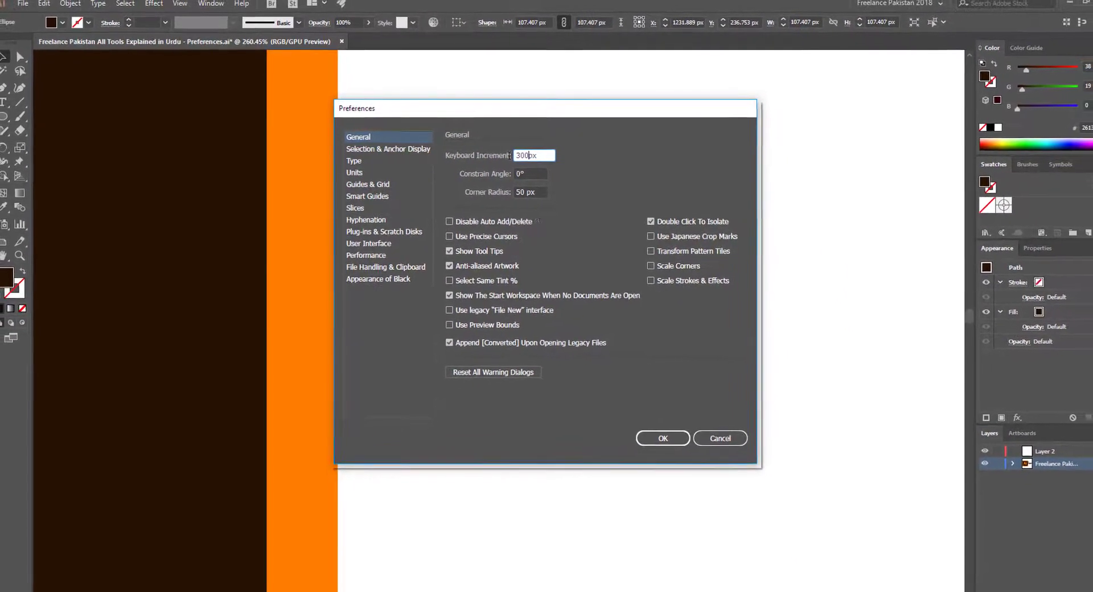
{"action": "left_click", "coordinate": [653, 432]}
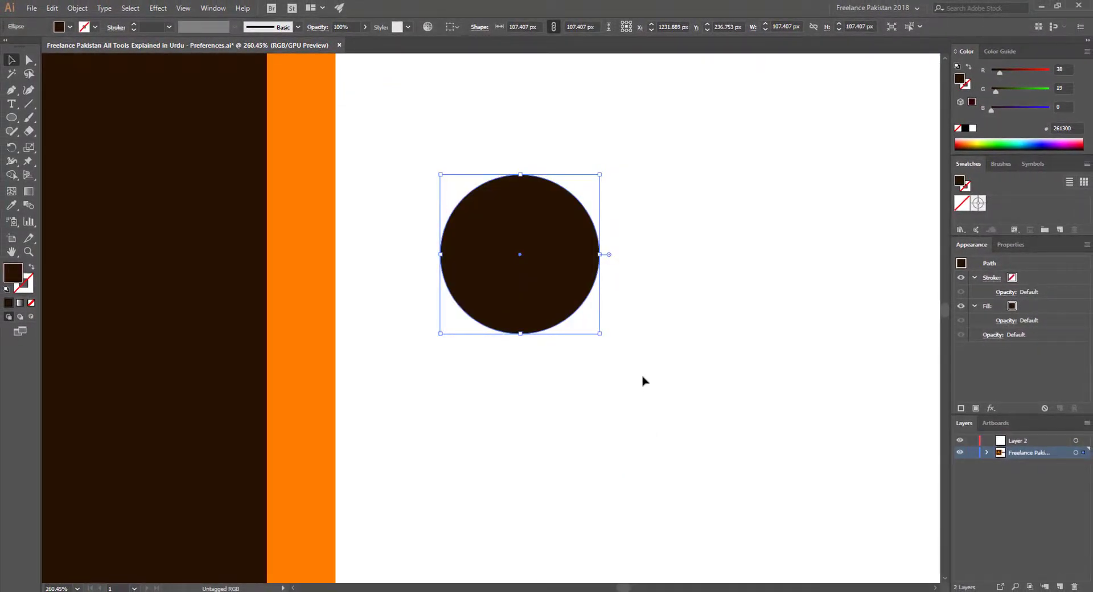
Step: Nudge the circle in 300 px increments to the right, back to the left, and down and up over the artboard
{"action": "key", "text": "Right"}
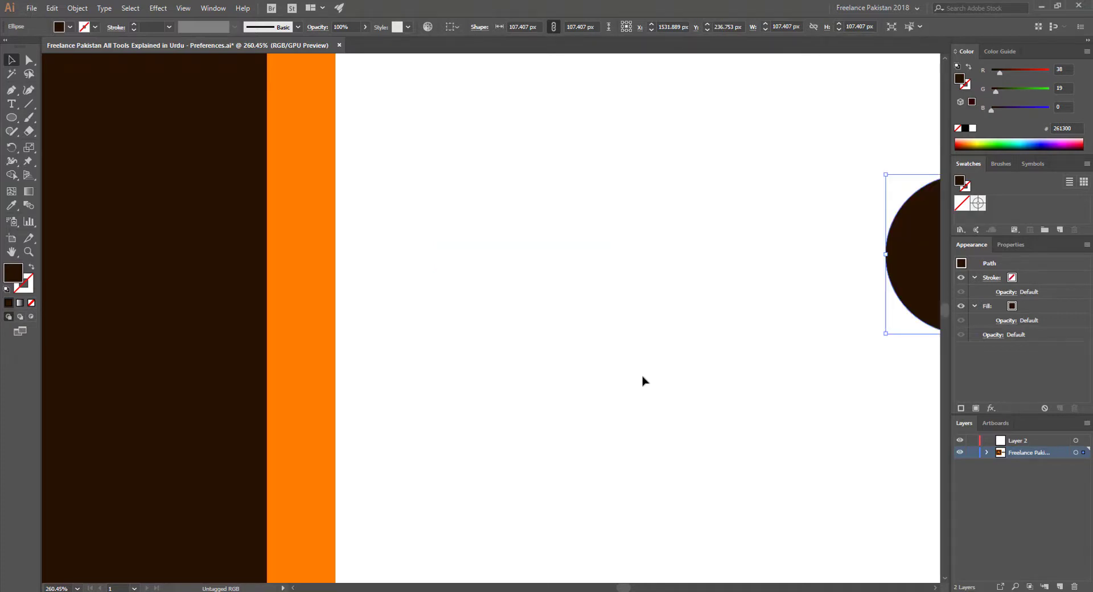
{"action": "left_click_drag", "start_coordinate": [715, 366], "coordinate": [318, 356]}
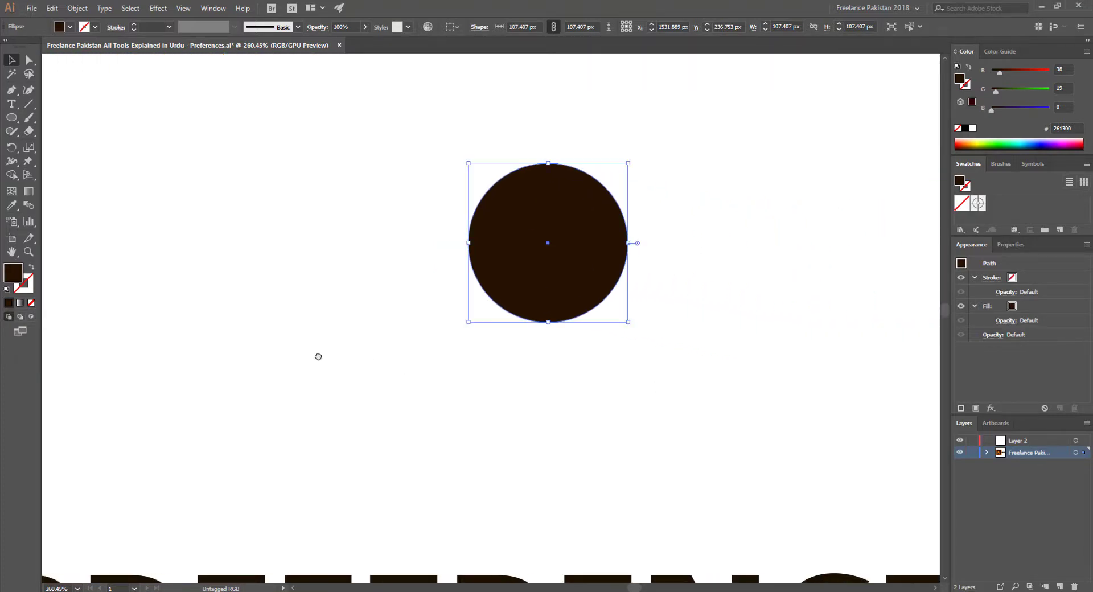
{"action": "left_click_drag", "start_coordinate": [479, 405], "coordinate": [347, 396]}
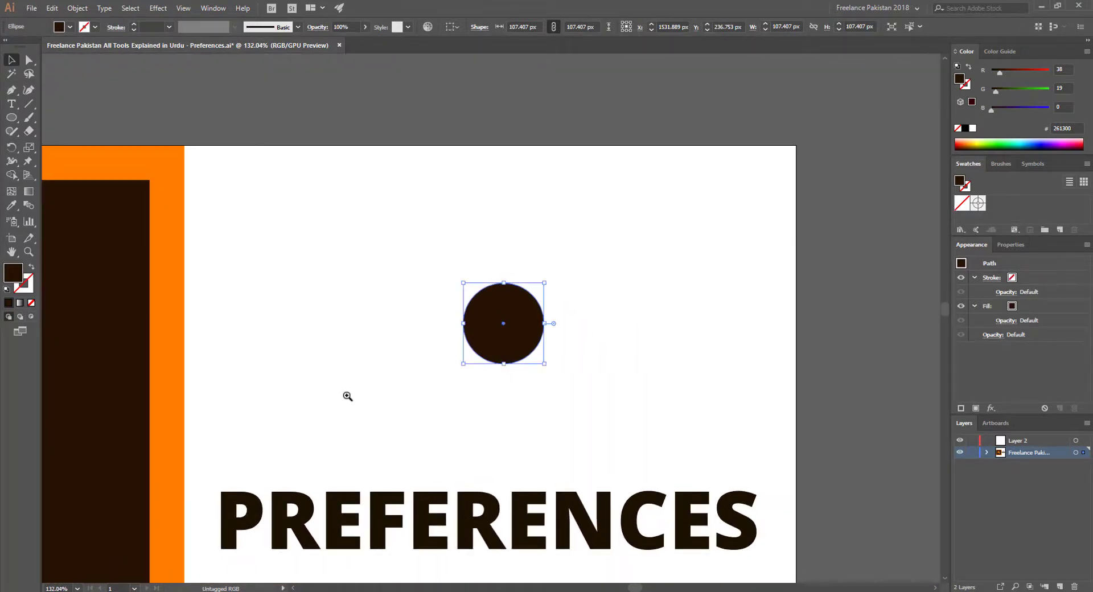
{"action": "key", "text": "shift+Right"}
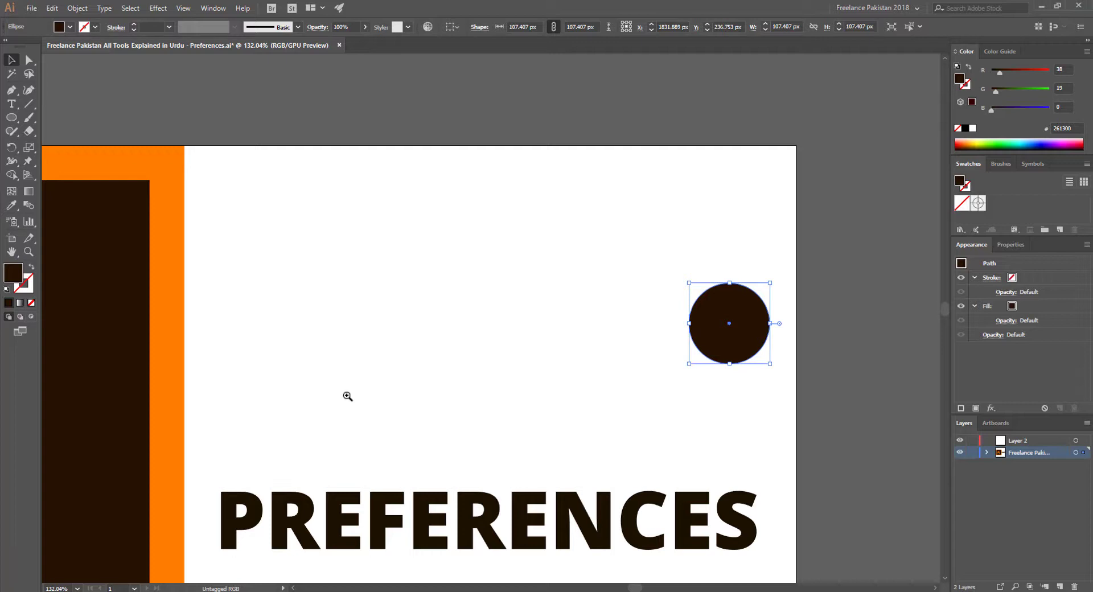
{"action": "key", "text": "shift+Left"}
{"action": "key", "text": "shift+Left"}
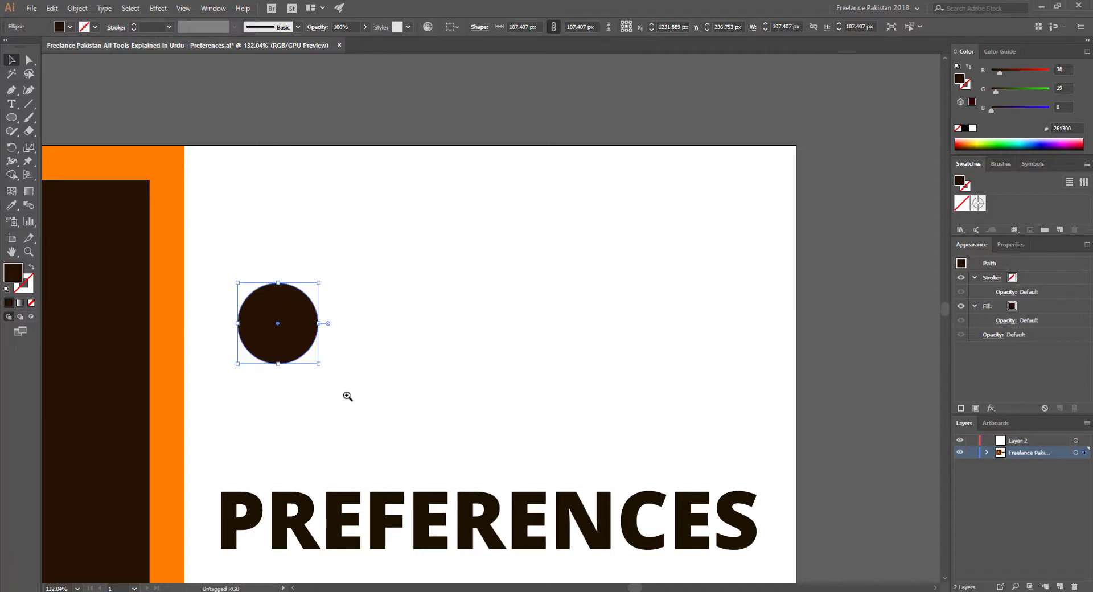
{"action": "key", "text": "shift+Down"}
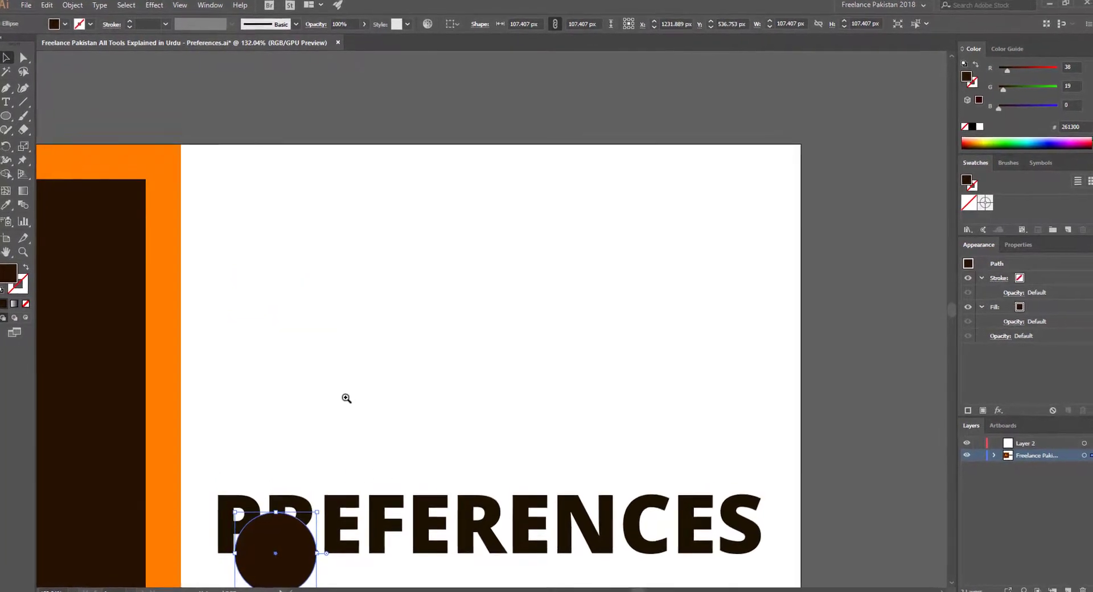
{"action": "key", "text": "shift+Up"}
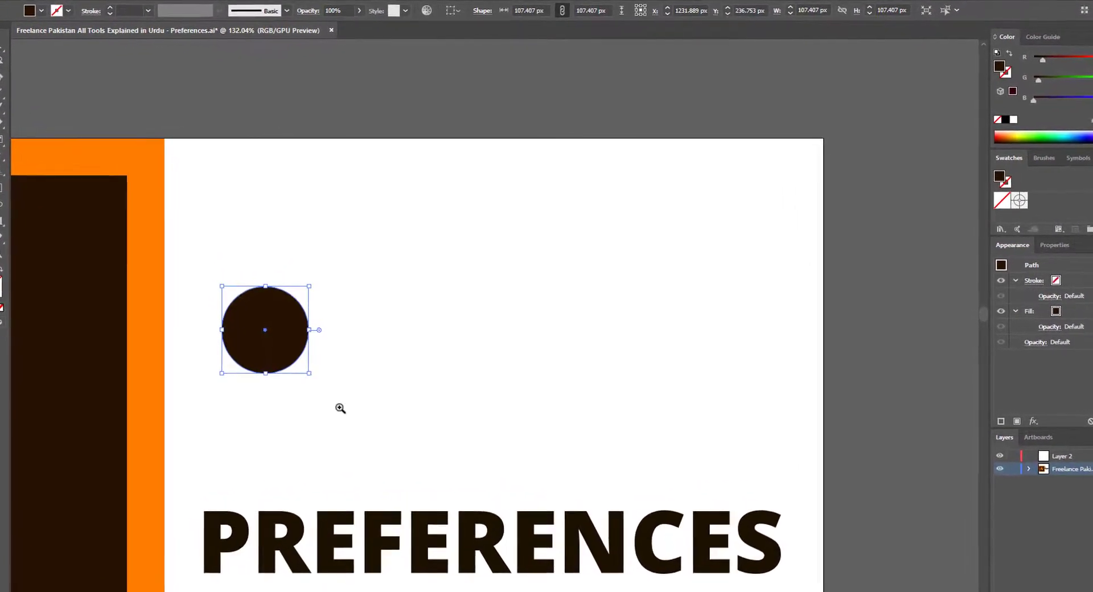
{"action": "key", "text": "shift+Down"}
Step: Set the Keyboard Increment back to 1 px in the General preferences and apply it
{"action": "key", "text": "ctrl+k"}
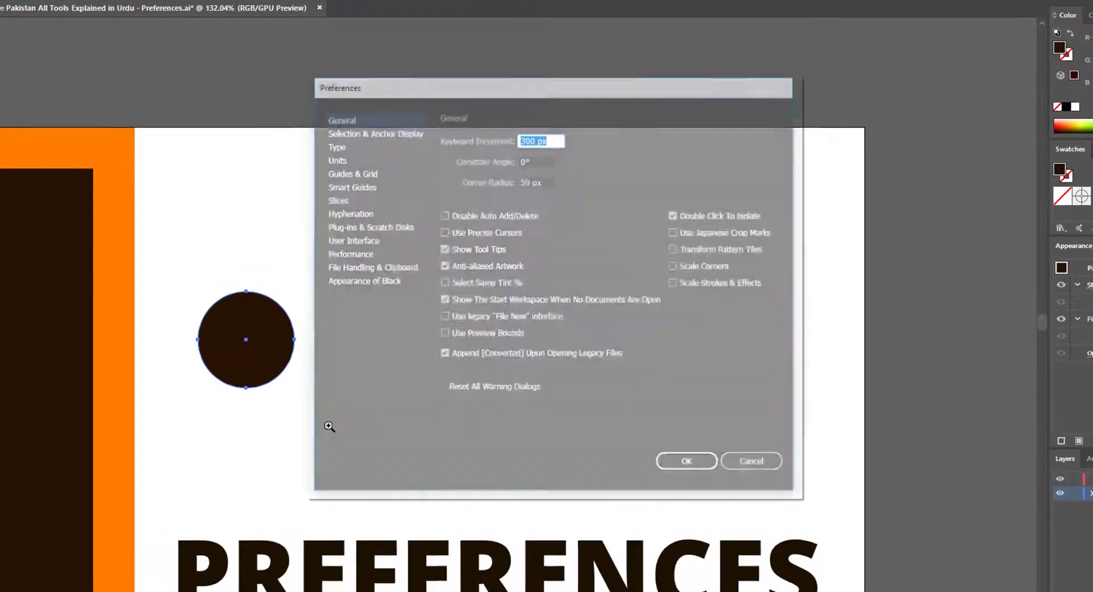
{"action": "type", "text": "1px"}
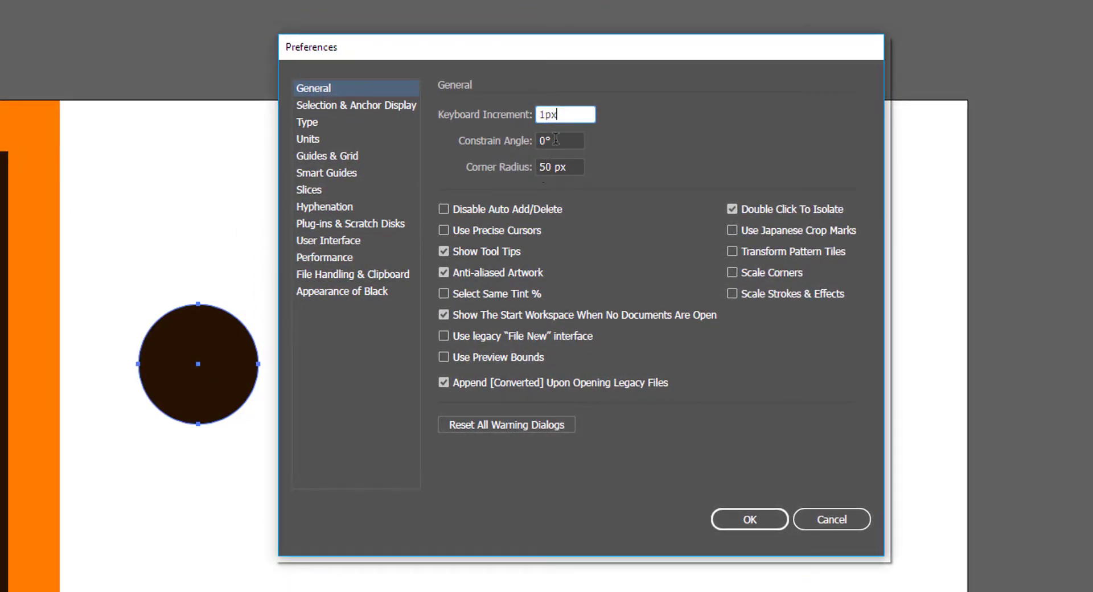
{"action": "key", "text": "Tab"}
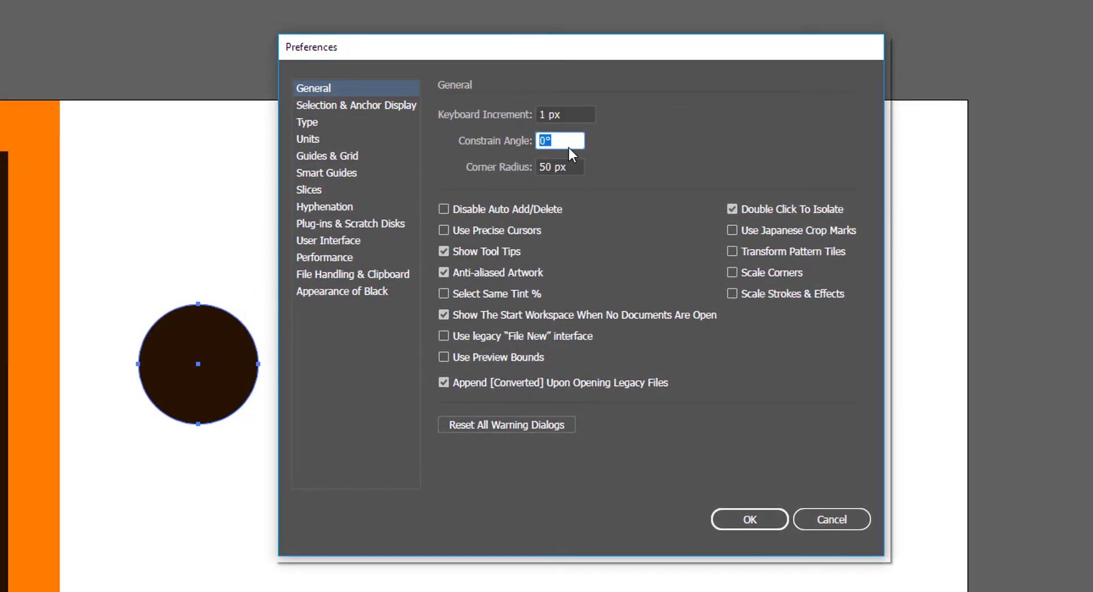
{"action": "left_click", "coordinate": [749, 523]}
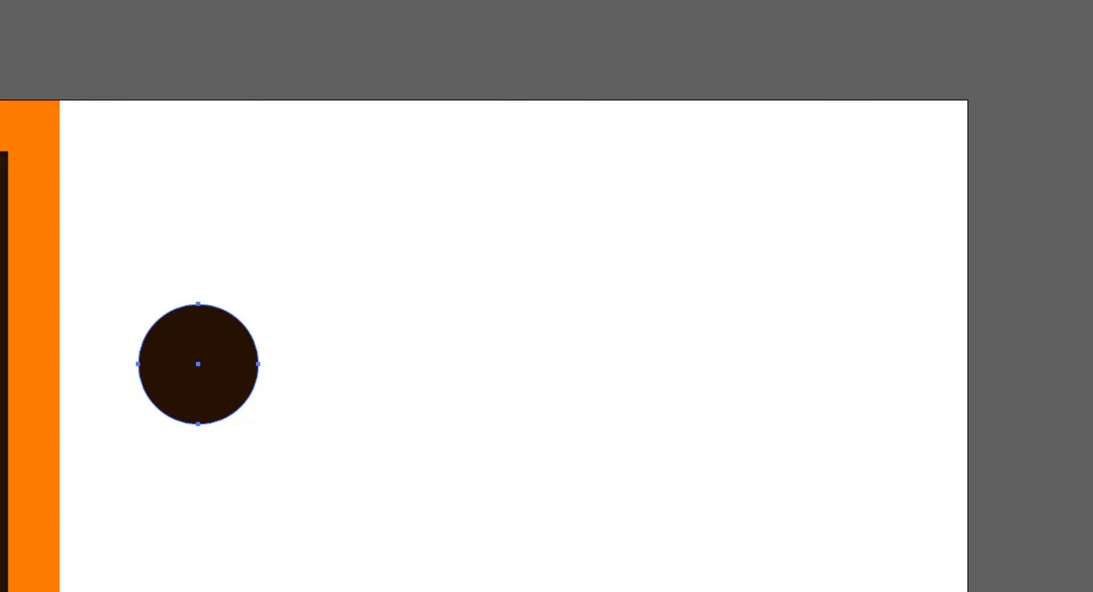
Step: Draw a dark square beside the circle, try rotating it slightly clockwise, and undo the rotation
{"action": "left_click_drag", "start_coordinate": [346, 253], "coordinate": [456, 393]}
{"action": "key", "text": "v"}
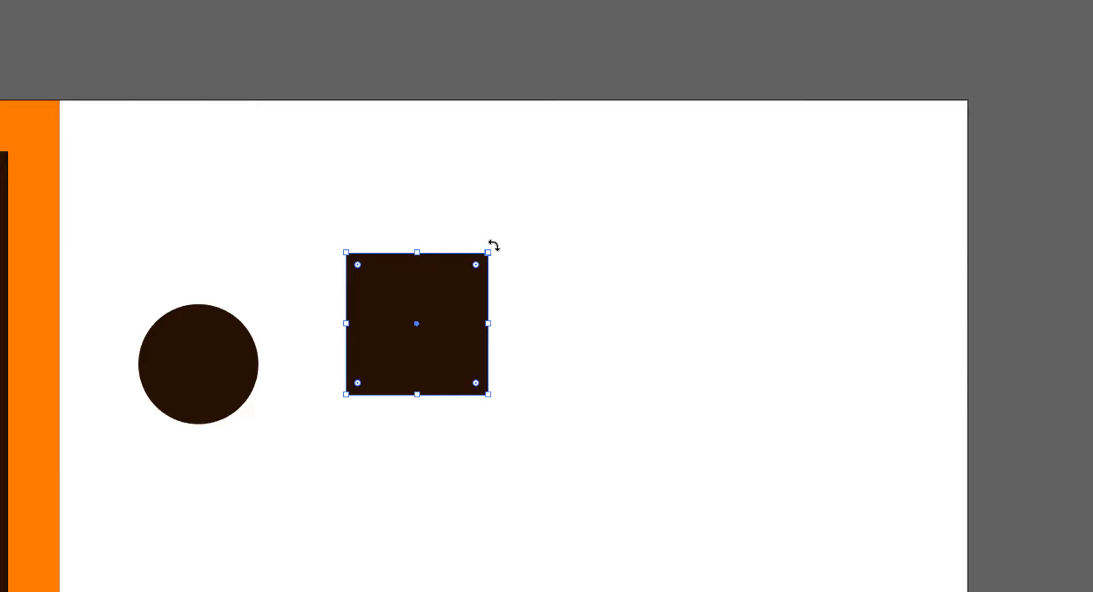
{"action": "left_click_drag", "start_coordinate": [493, 246], "coordinate": [476, 271]}
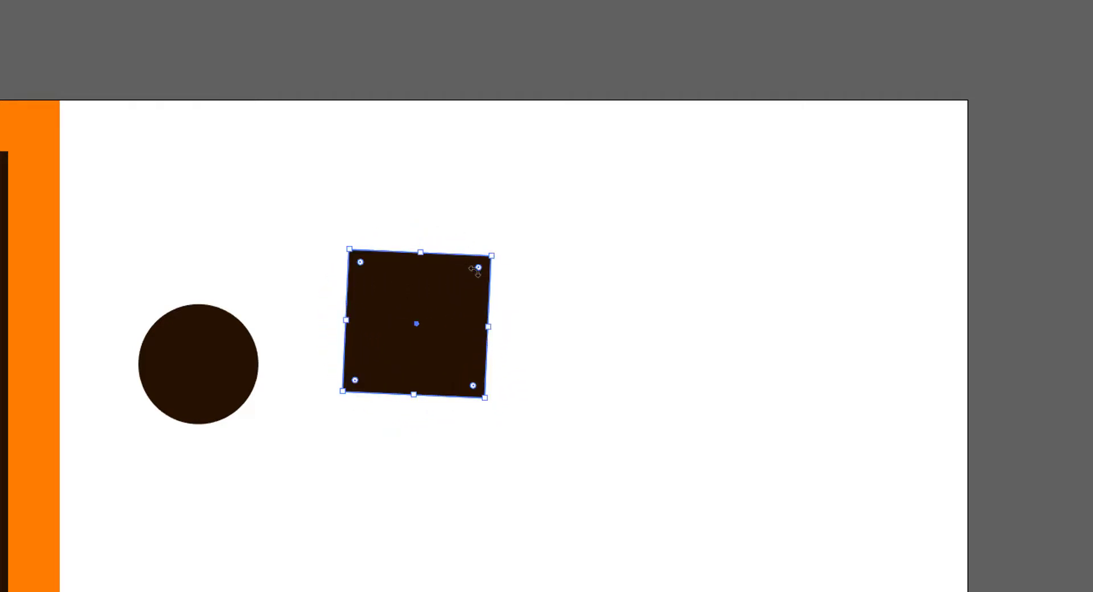
{"action": "key", "text": "ctrl+z"}
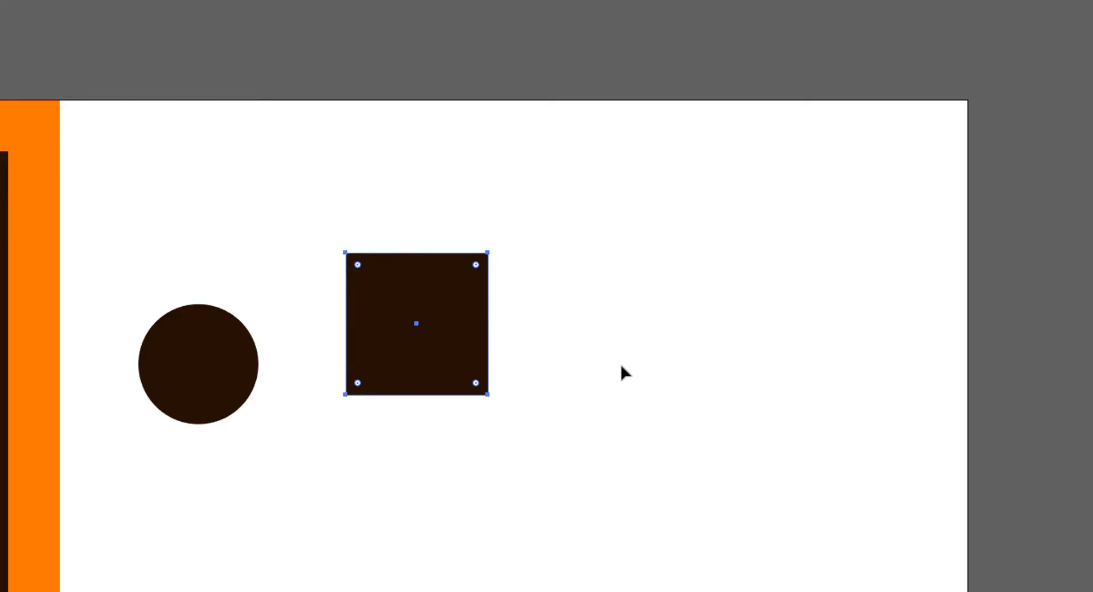
Step: Set the Constrain Angle to 35° in the General preferences and try rotating the square with constrained angles
{"action": "key", "text": "ctrl+k"}
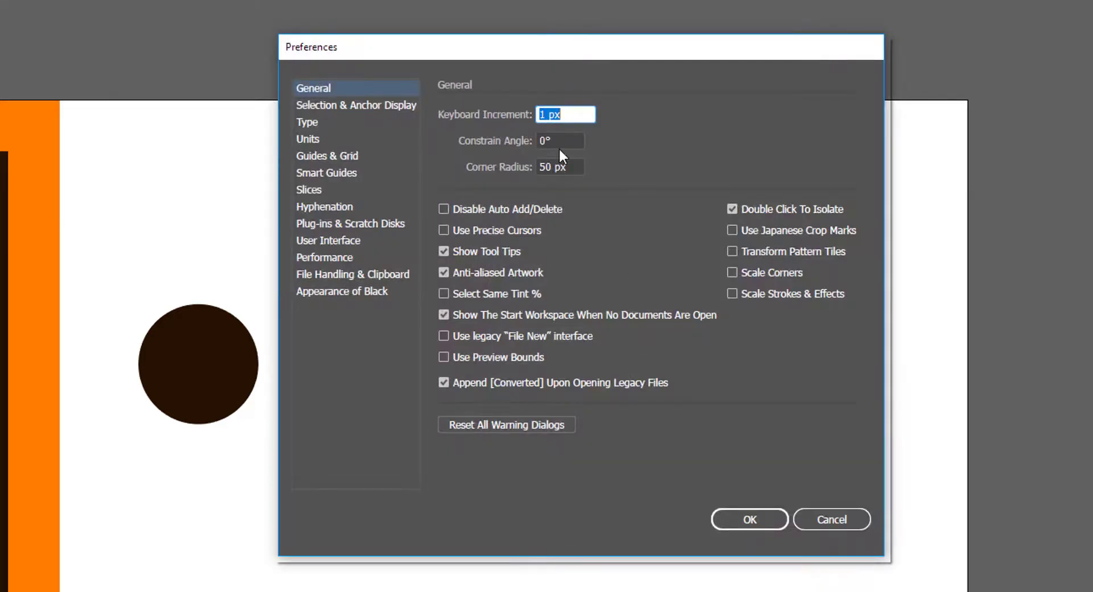
{"action": "double_click", "coordinate": [544, 137]}
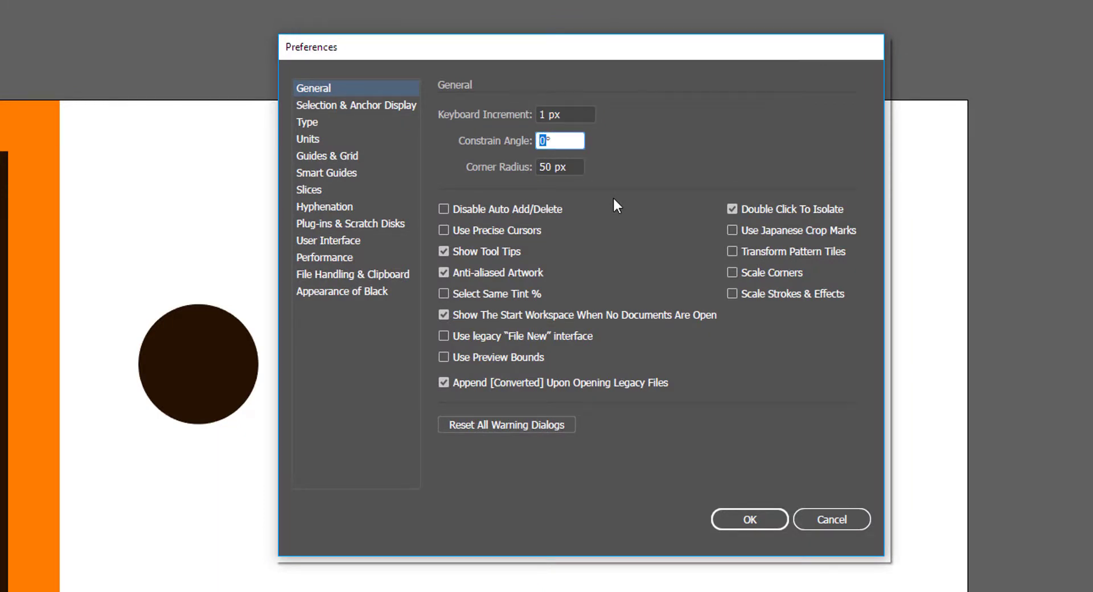
{"action": "type", "text": "35"}
{"action": "left_click", "coordinate": [733, 521]}
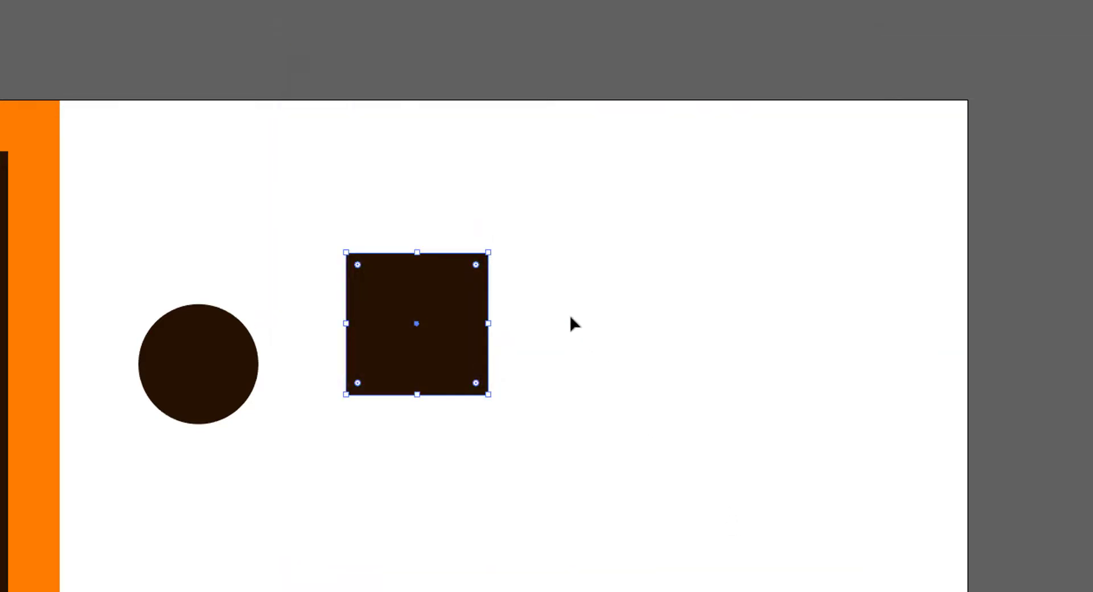
{"action": "left_click_drag", "start_coordinate": [495, 248], "coordinate": [523, 286]}
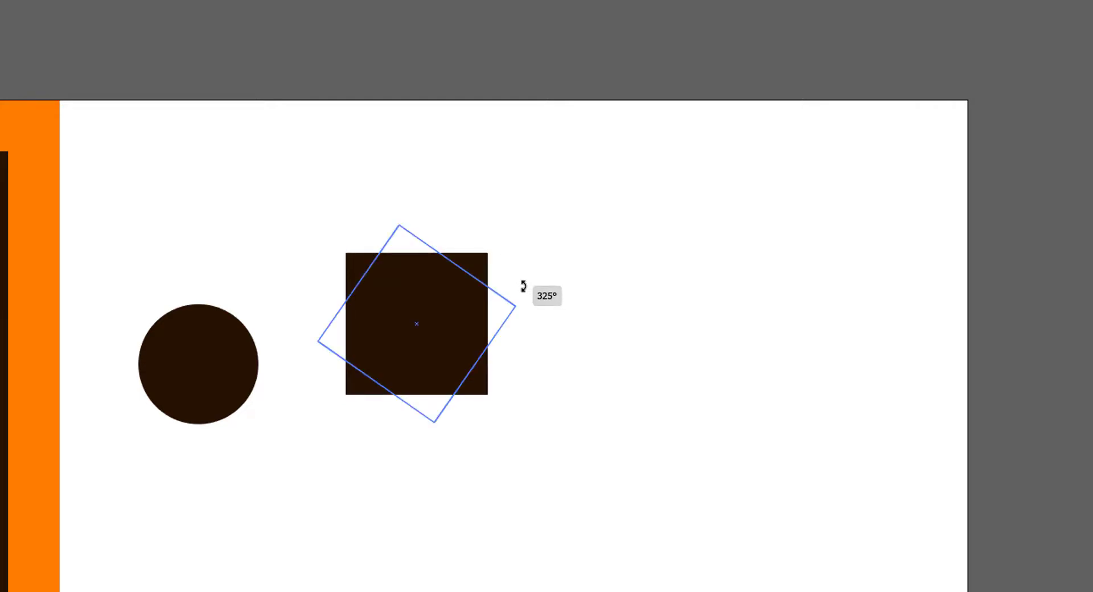
{"action": "left_click_drag", "start_coordinate": [523, 286], "coordinate": [359, 381]}
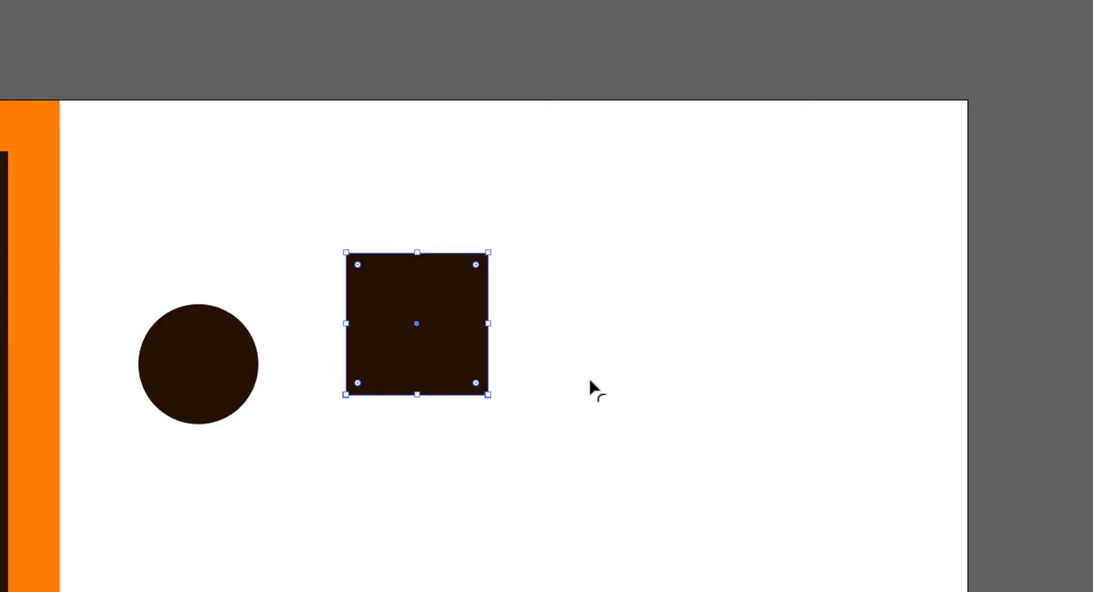
Step: Reset the Constrain Angle to 0° in the General preferences and apply it
{"action": "key", "text": "a"}
{"action": "key", "text": "ctrl+k"}
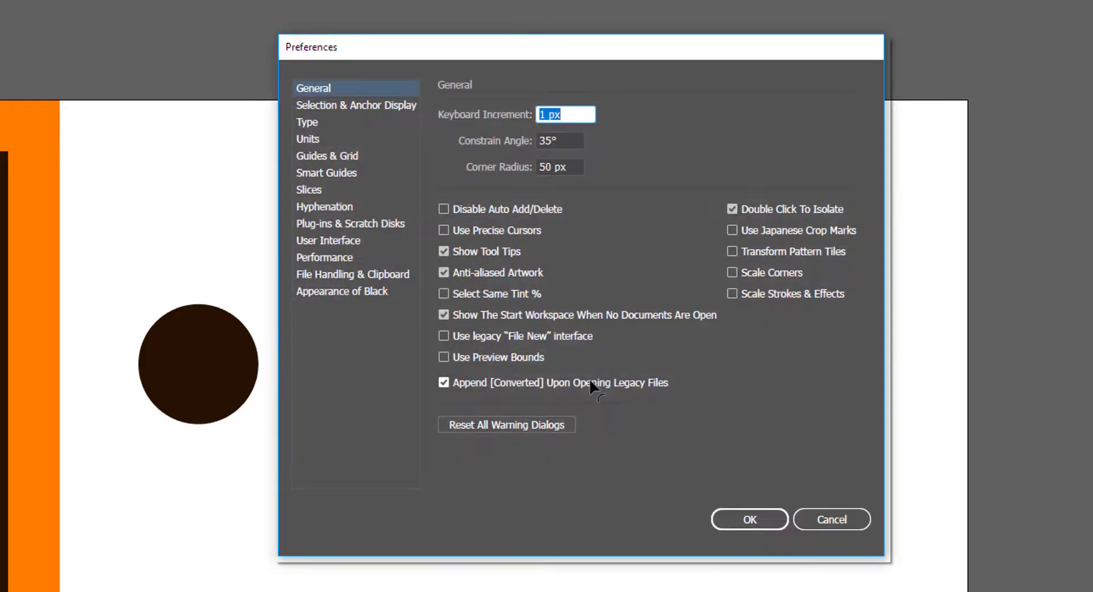
{"action": "left_click_drag", "start_coordinate": [553, 140], "coordinate": [529, 141]}
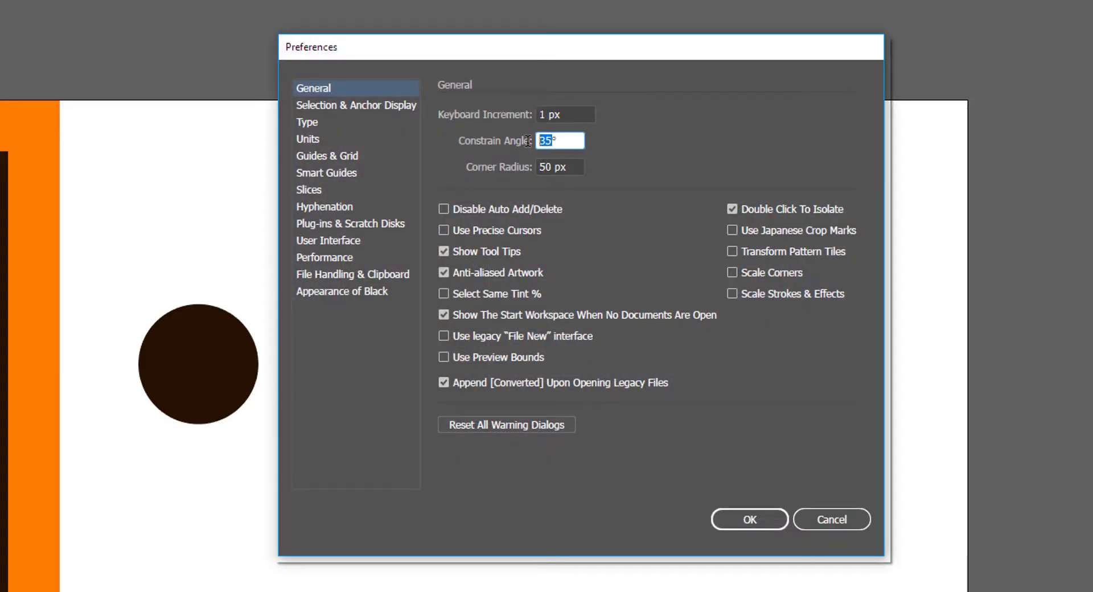
{"action": "type", "text": "0"}
{"action": "left_click", "coordinate": [731, 518]}
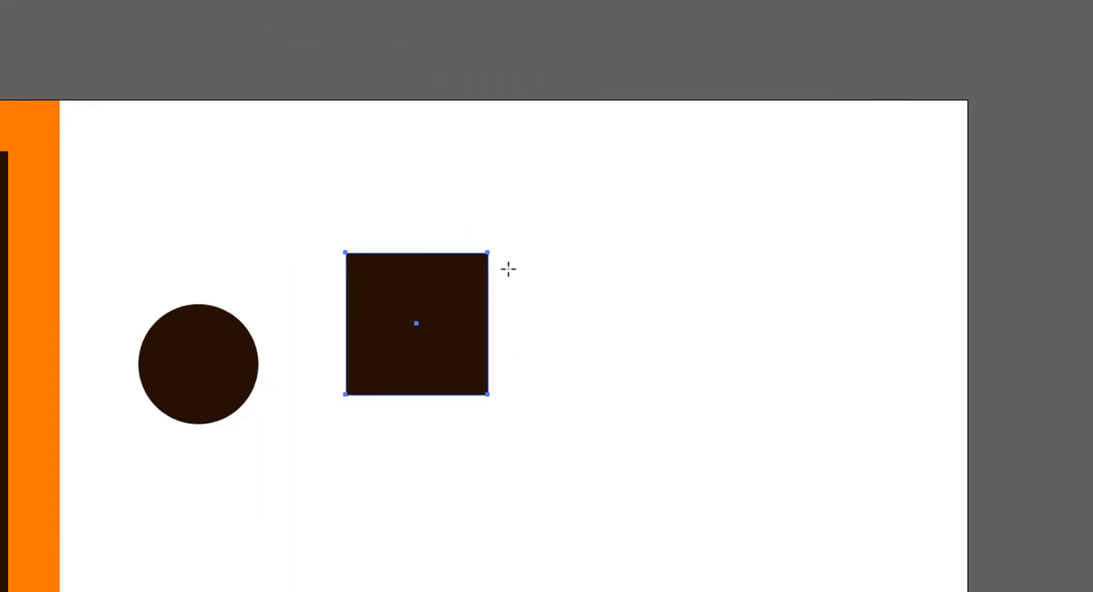
Step: Draw a wide dark rounded rectangle to the right of the square and reduce all its corners to sharp ones
{"action": "left_click_drag", "start_coordinate": [535, 263], "coordinate": [857, 400]}
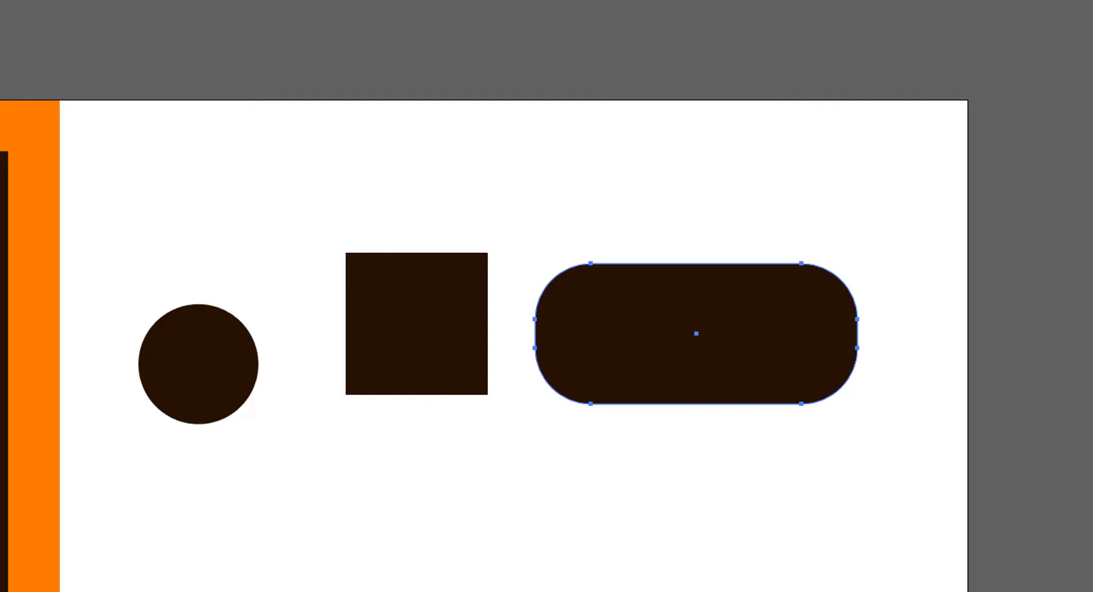
{"action": "key", "text": "a"}
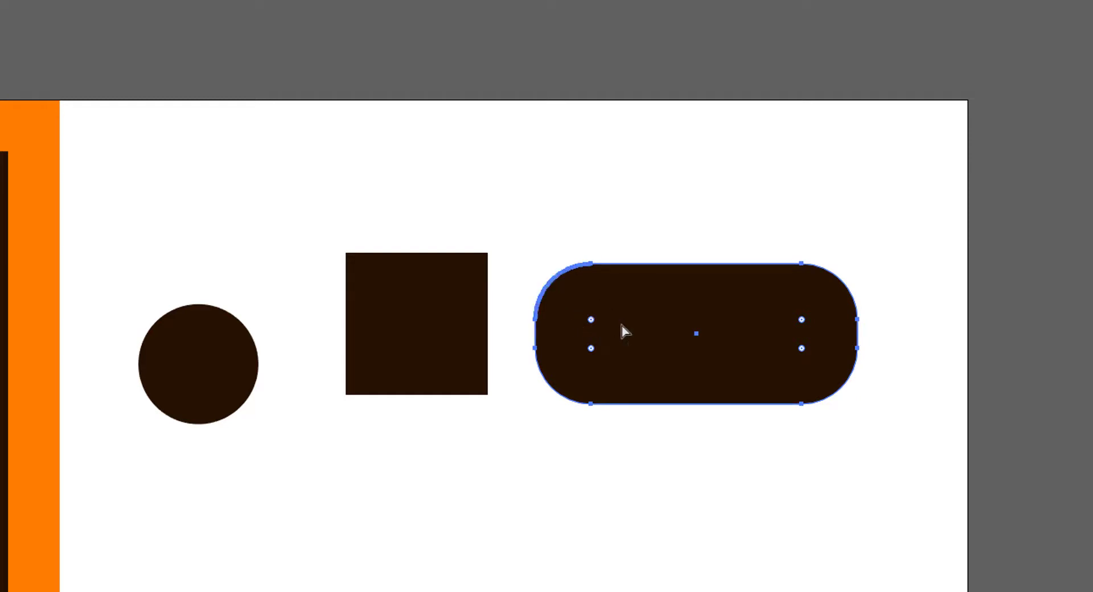
{"action": "left_click_drag", "start_coordinate": [592, 321], "coordinate": [495, 225]}
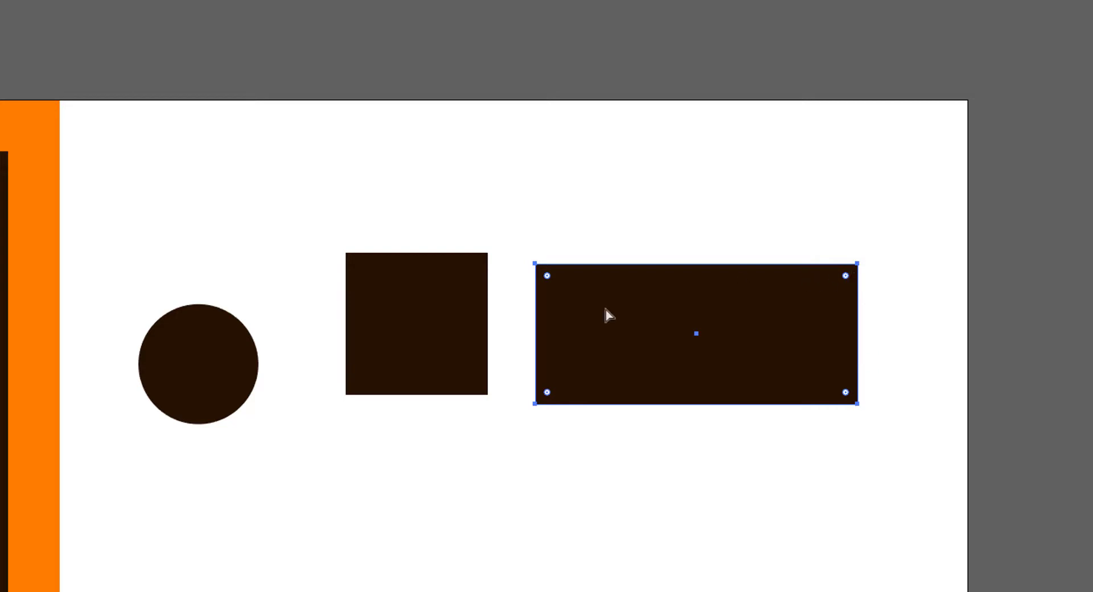
Step: Round the rectangle's upper-left and upper-right corners individually to their maximum radius and deselect the shape
{"action": "left_click", "coordinate": [535, 264]}
{"action": "left_click_drag", "start_coordinate": [548, 279], "coordinate": [701, 470]}
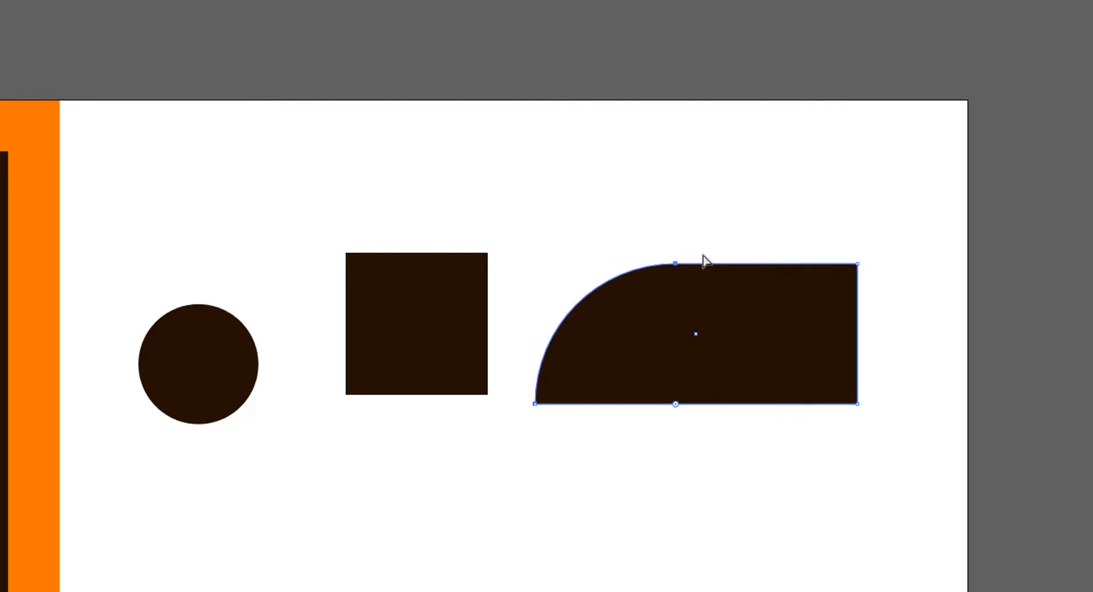
{"action": "left_click", "coordinate": [858, 265]}
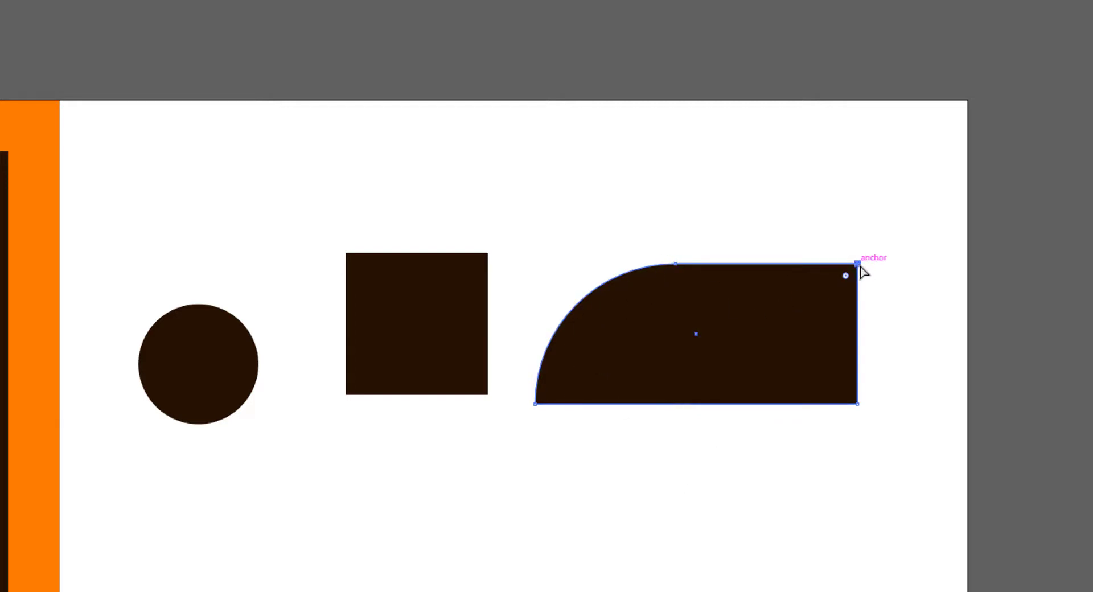
{"action": "left_click_drag", "start_coordinate": [846, 277], "coordinate": [677, 447]}
{"action": "left_click", "coordinate": [689, 468]}
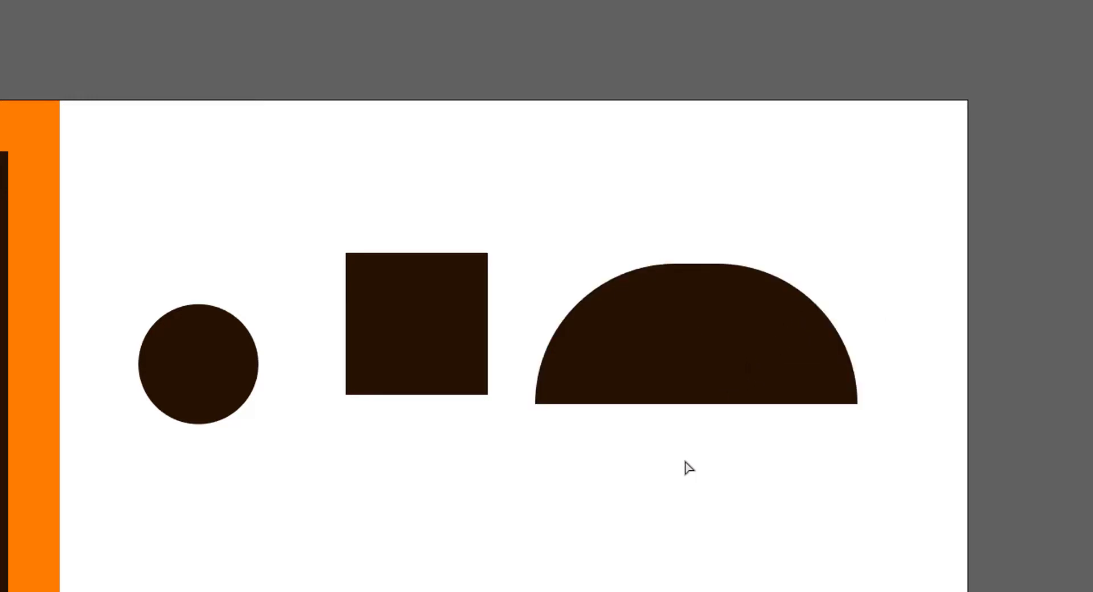
Step: Set the Corner Radius to 300 px in the General preferences and apply it
{"action": "key", "text": "ctrl+k"}
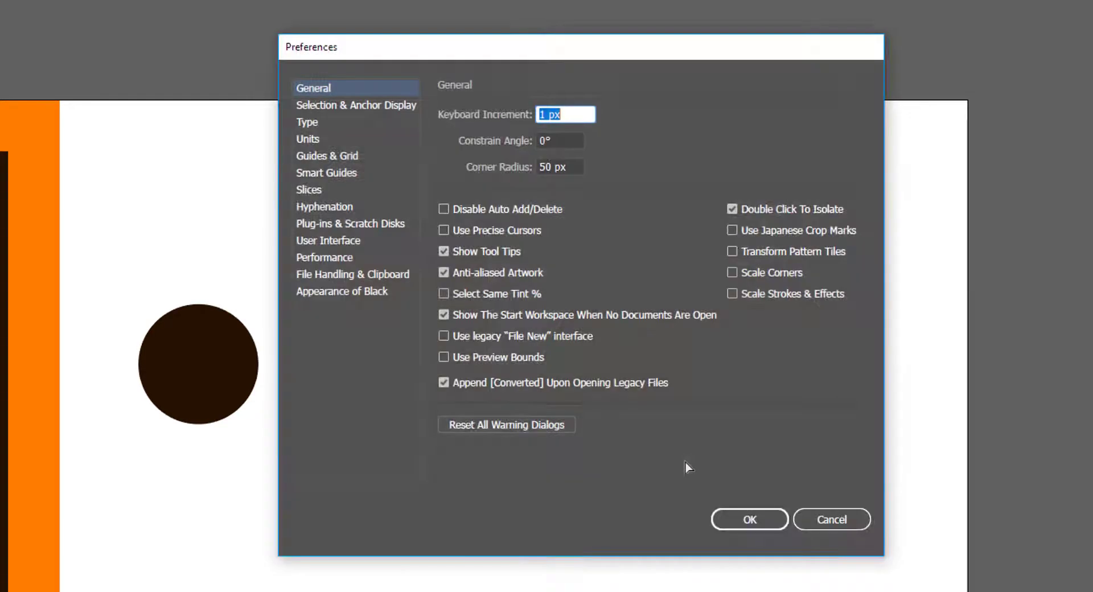
{"action": "double_click", "coordinate": [542, 167]}
{"action": "type", "text": "30"}
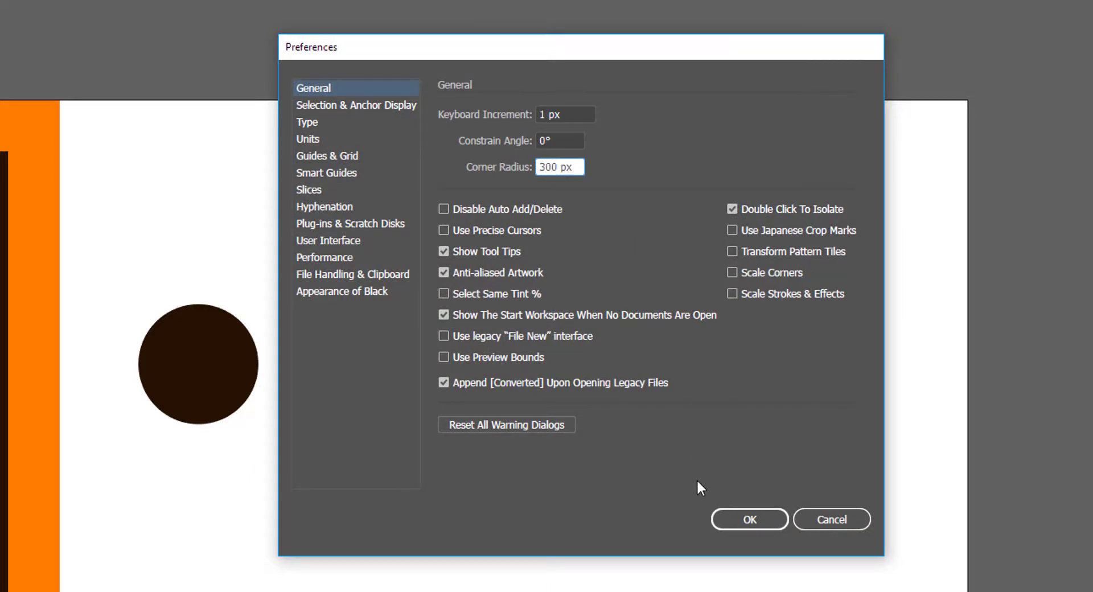
{"action": "left_click", "coordinate": [742, 519]}
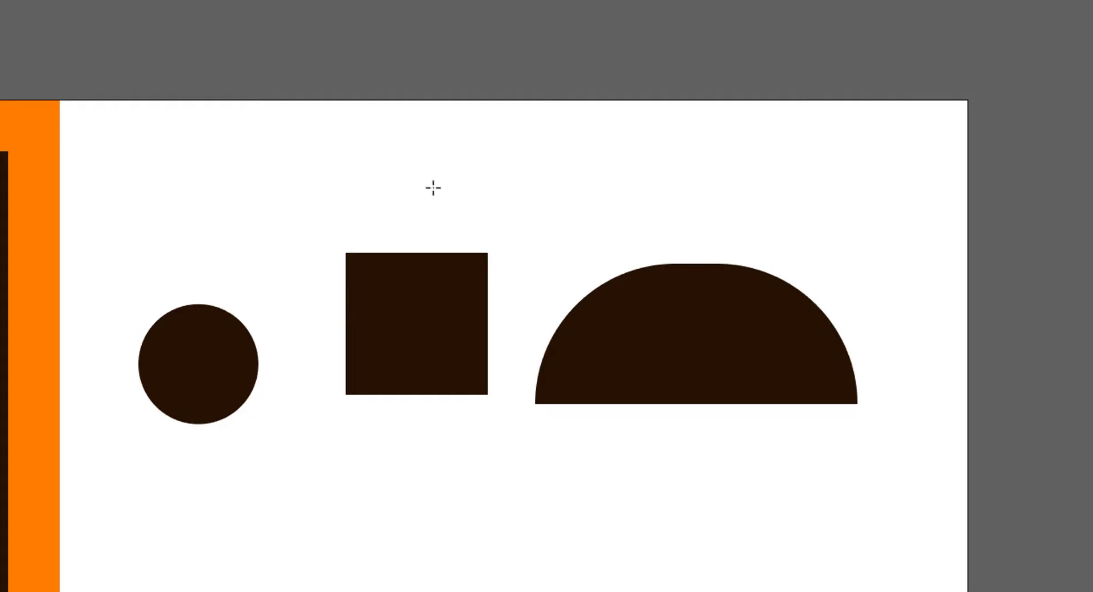
Step: Draw a dark rounded rectangle above the half-round shape, enlarge it to about 209 by 83 px and deselect it
{"action": "left_click_drag", "start_coordinate": [501, 144], "coordinate": [701, 217]}
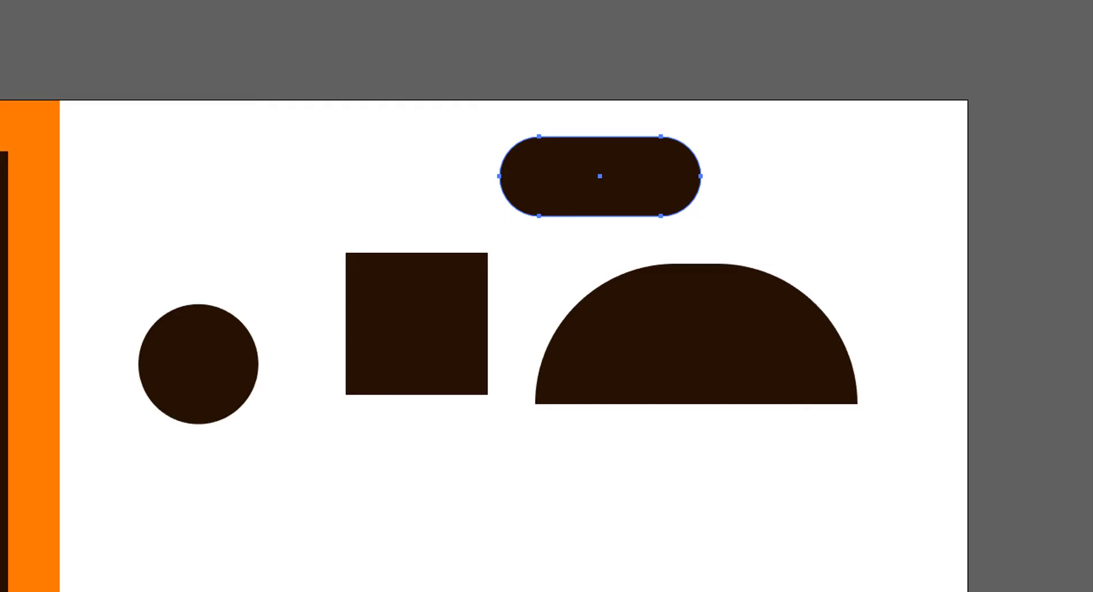
{"action": "key", "text": "v"}
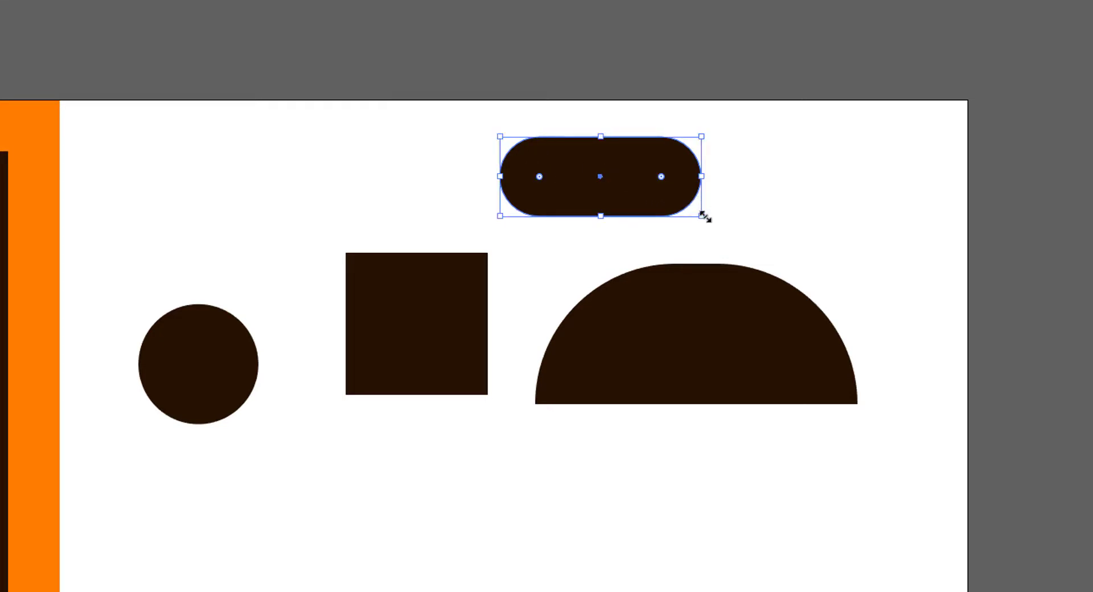
{"action": "left_click_drag", "start_coordinate": [702, 216], "coordinate": [766, 230]}
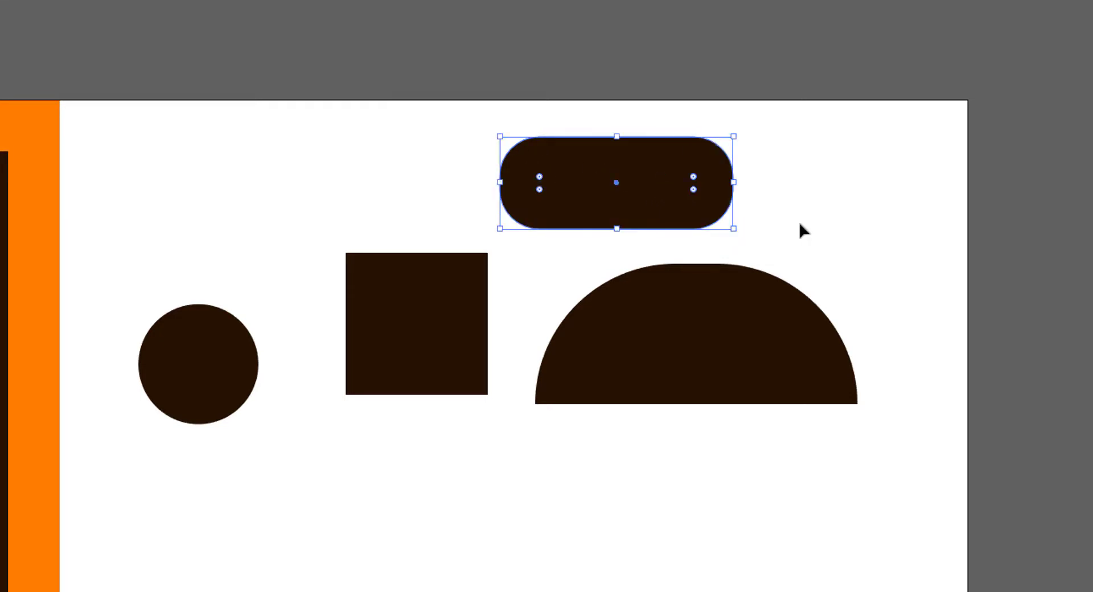
{"action": "left_click", "coordinate": [799, 220]}
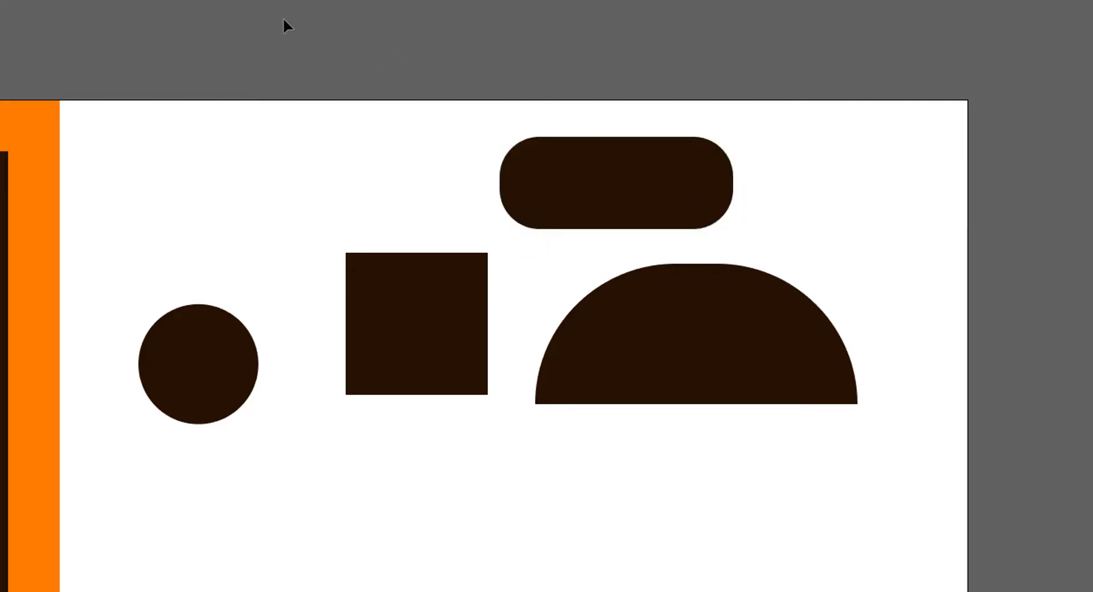
Step: Draw a small dark triangle above the circle with the Pen tool and enable Use Precise Cursors in the General preferences
{"action": "left_click", "coordinate": [637, 181]}
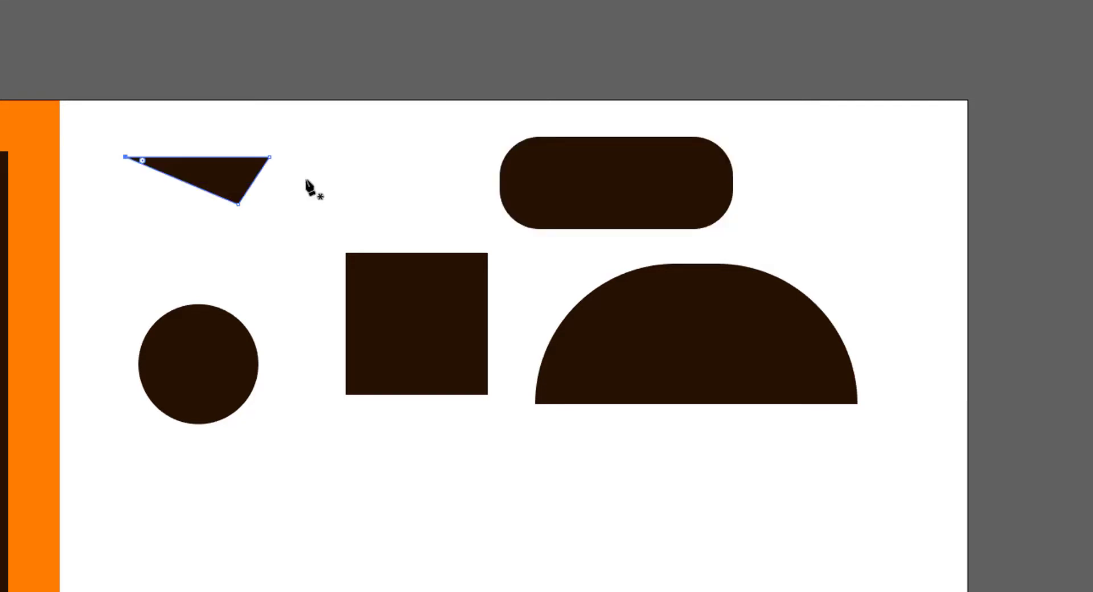
{"action": "key", "text": "ctrl+k"}
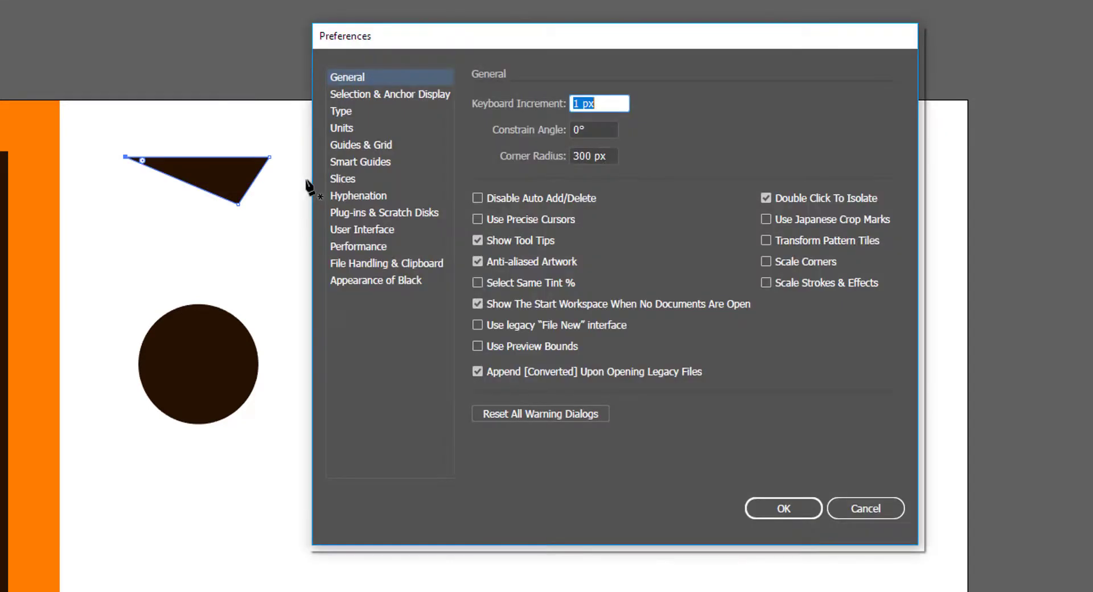
{"action": "left_click", "coordinate": [477, 218]}
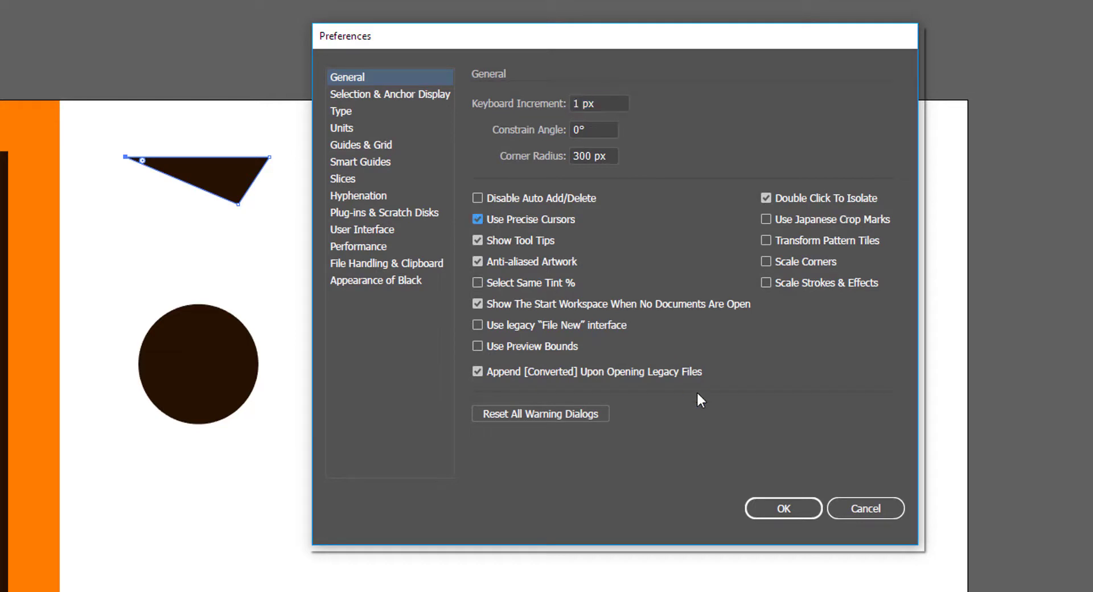
{"action": "left_click", "coordinate": [776, 507]}
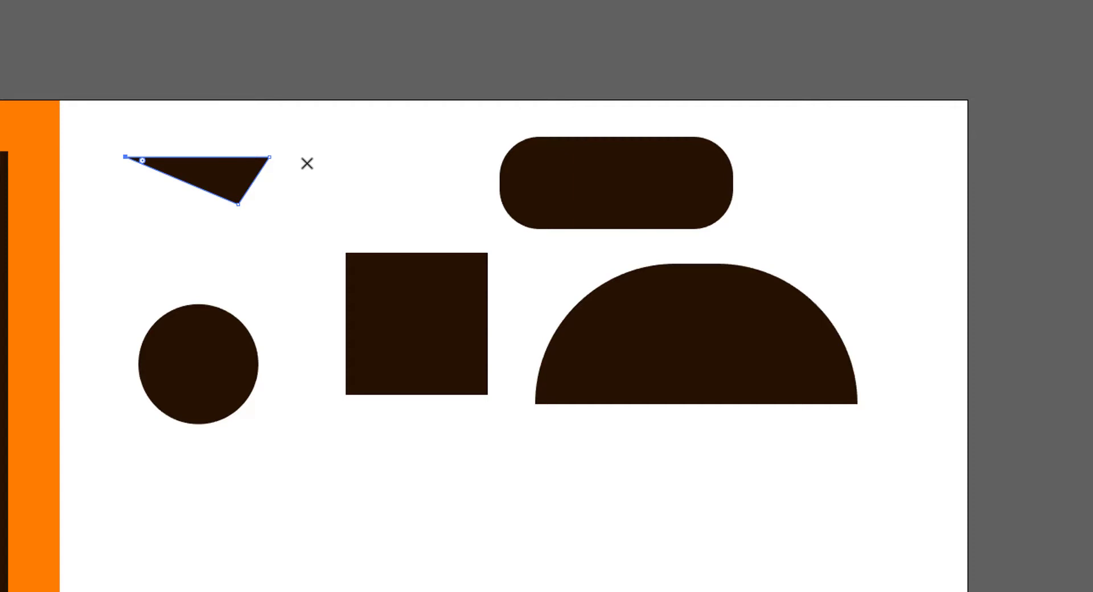
Step: Turn off Use Precise Cursors in the General preferences and apply it
{"action": "key", "text": "ctrl+k"}
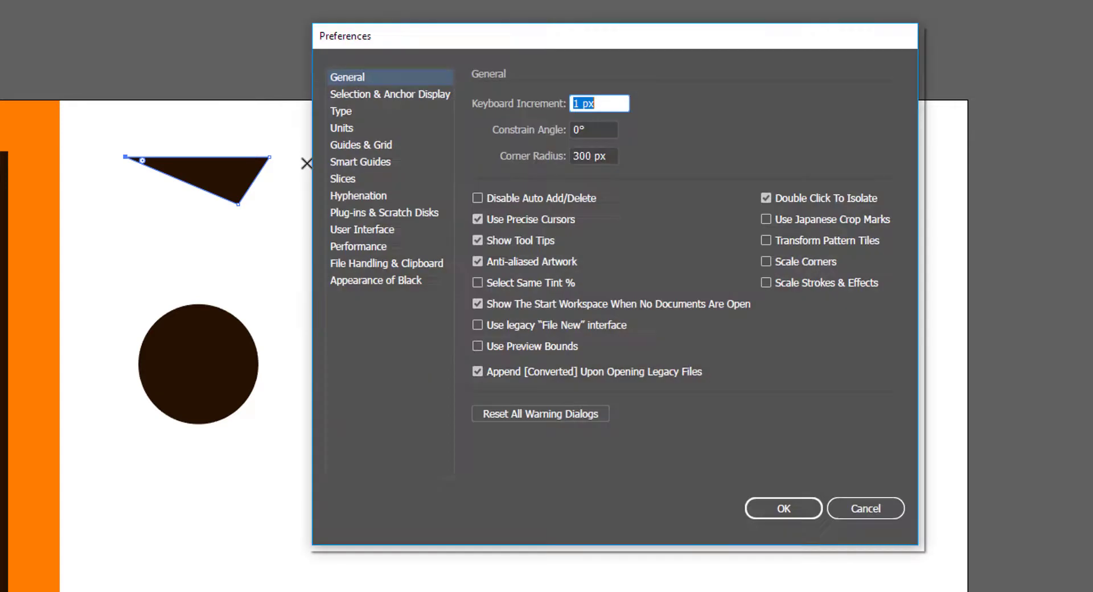
{"action": "left_click", "coordinate": [477, 220]}
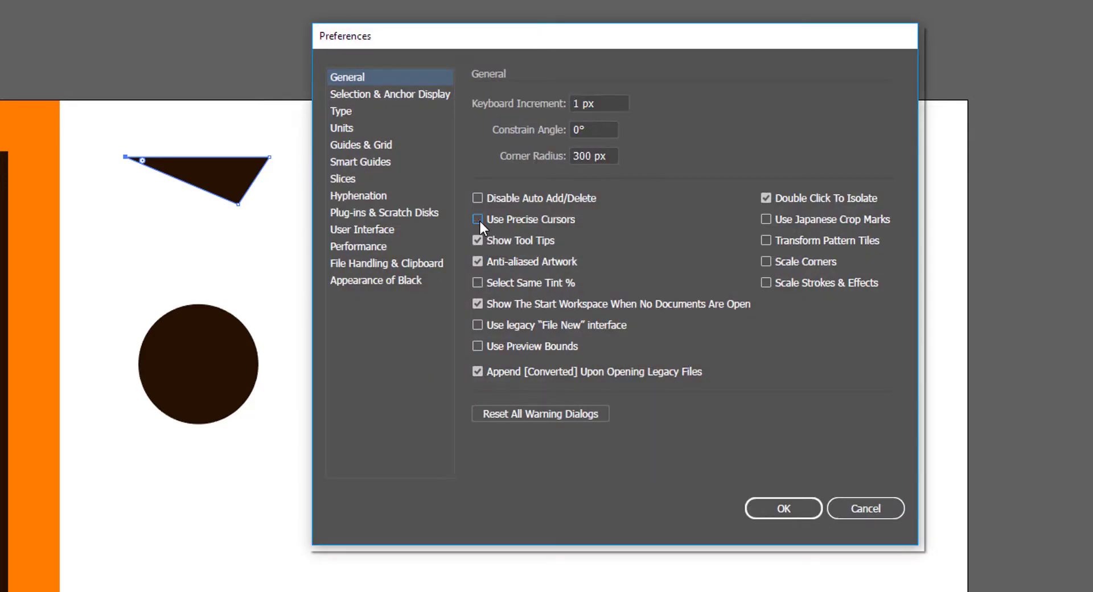
{"action": "left_click", "coordinate": [791, 504]}
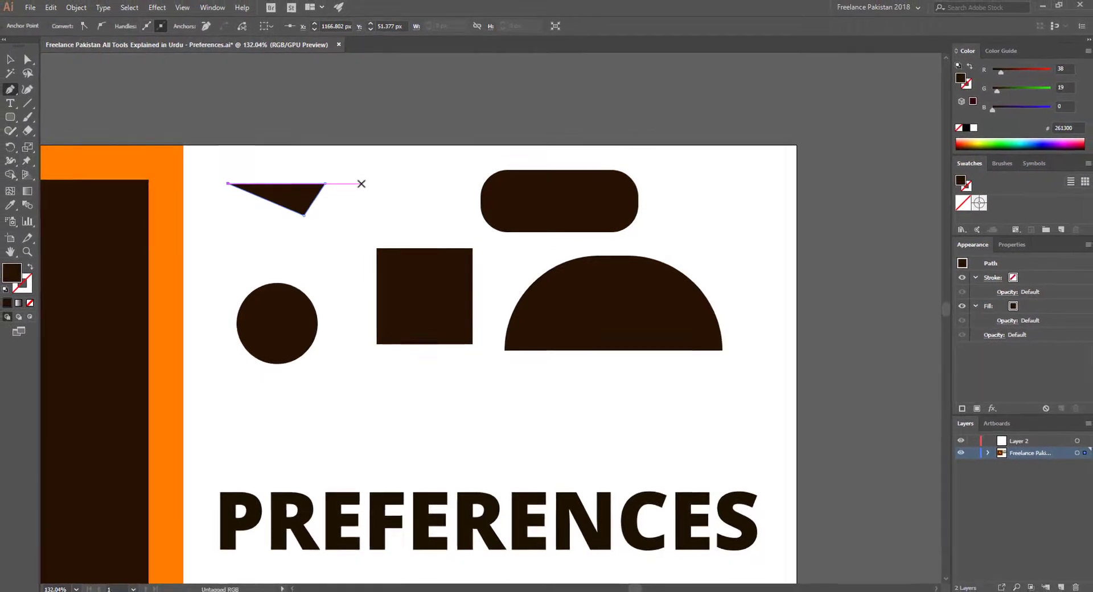
Step: Disable Show Tool Tips in the General preferences and apply it
{"action": "key", "text": "ctrl+k"}
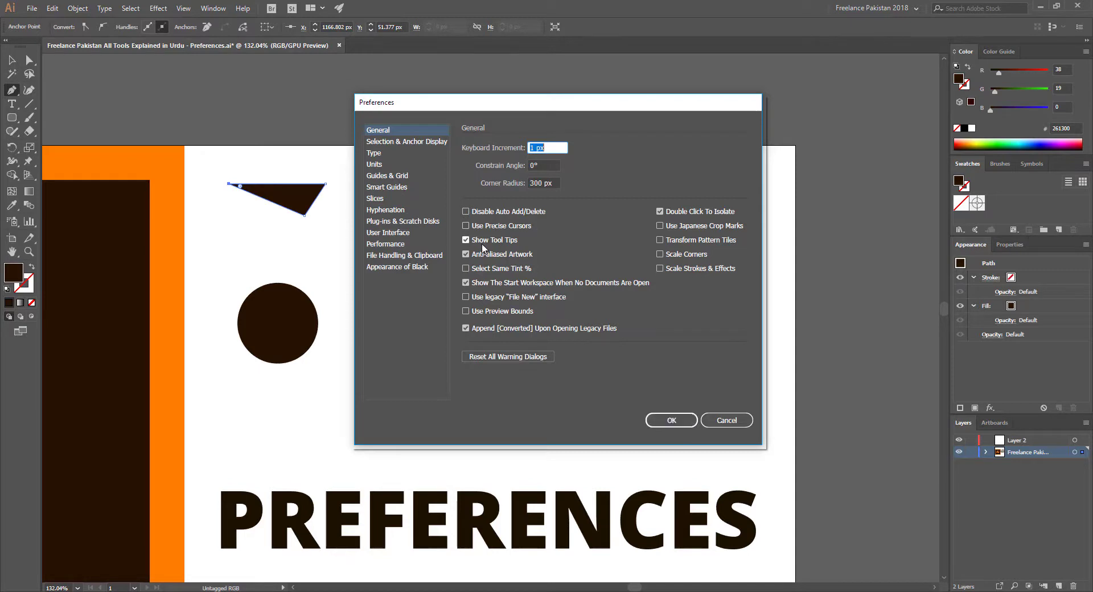
{"action": "left_click", "coordinate": [671, 421]}
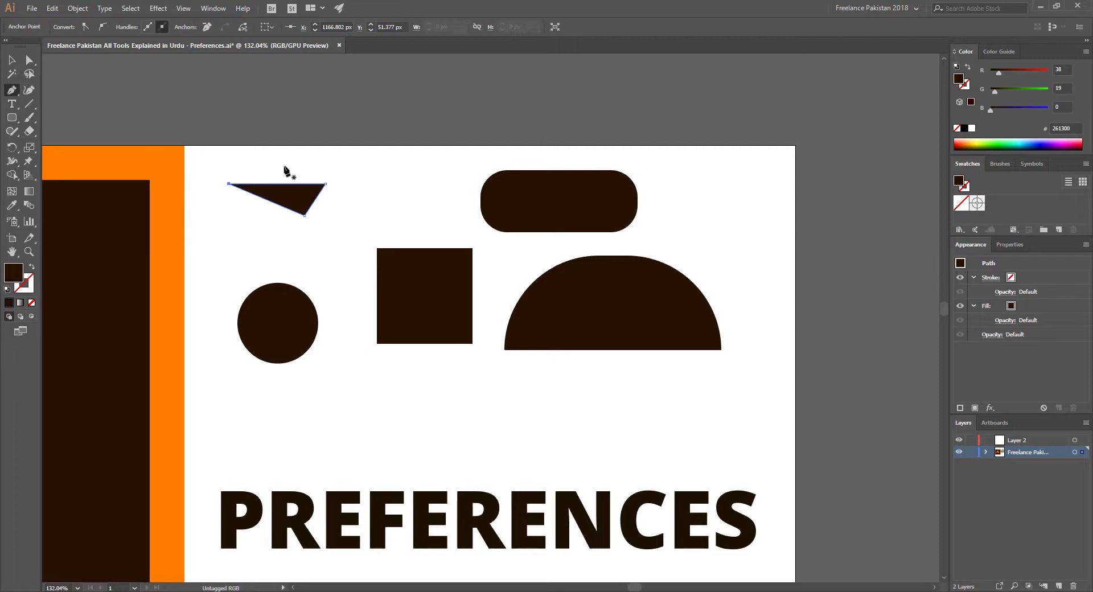
{"action": "key", "text": "ctrl+k"}
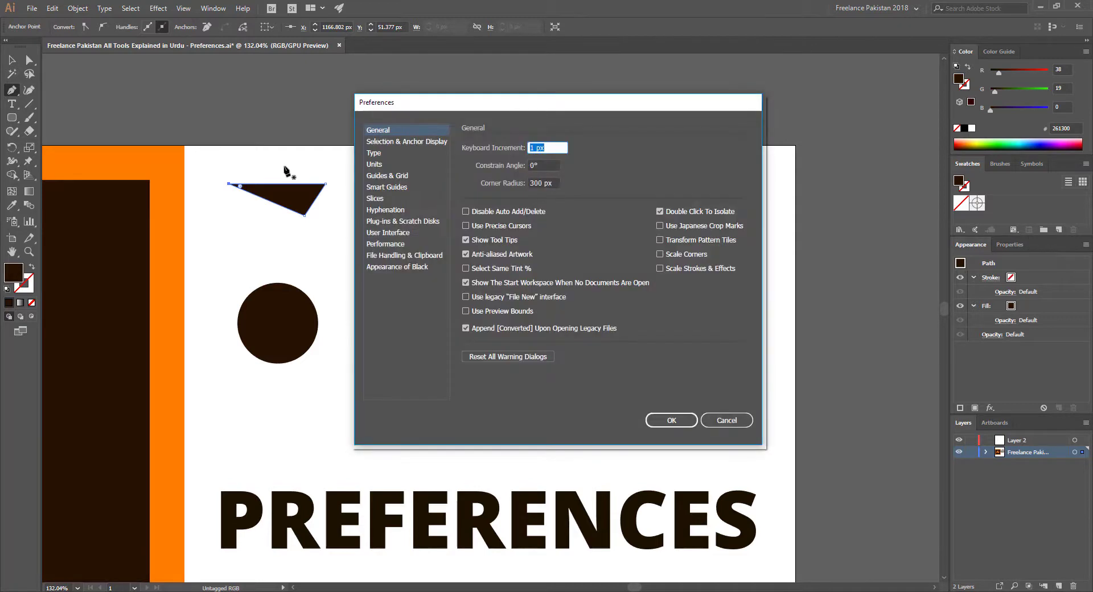
{"action": "left_click", "coordinate": [466, 243]}
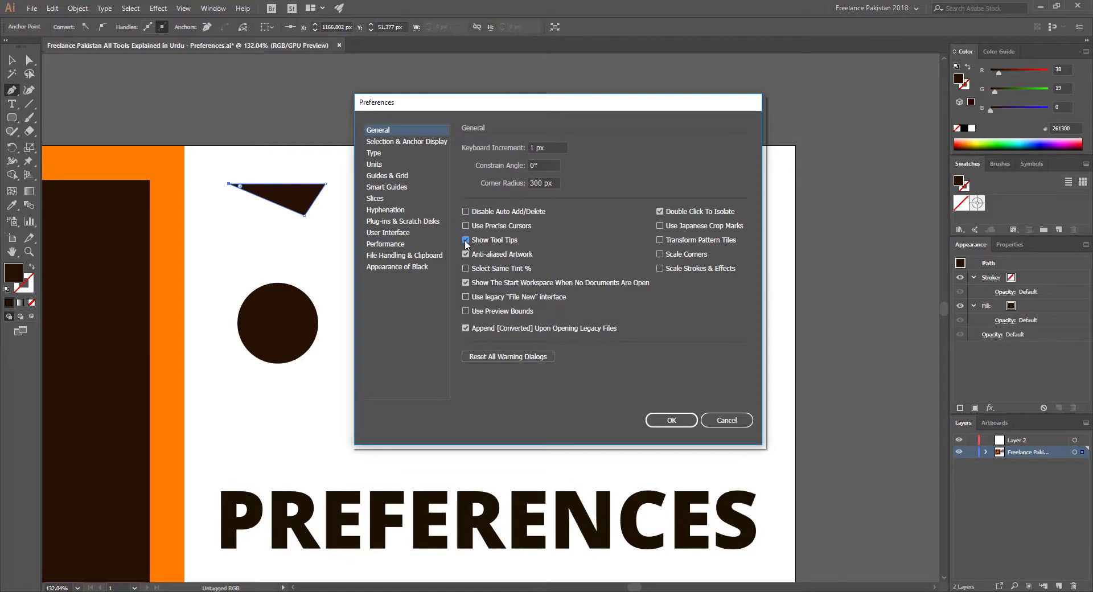
{"action": "left_click", "coordinate": [666, 420]}
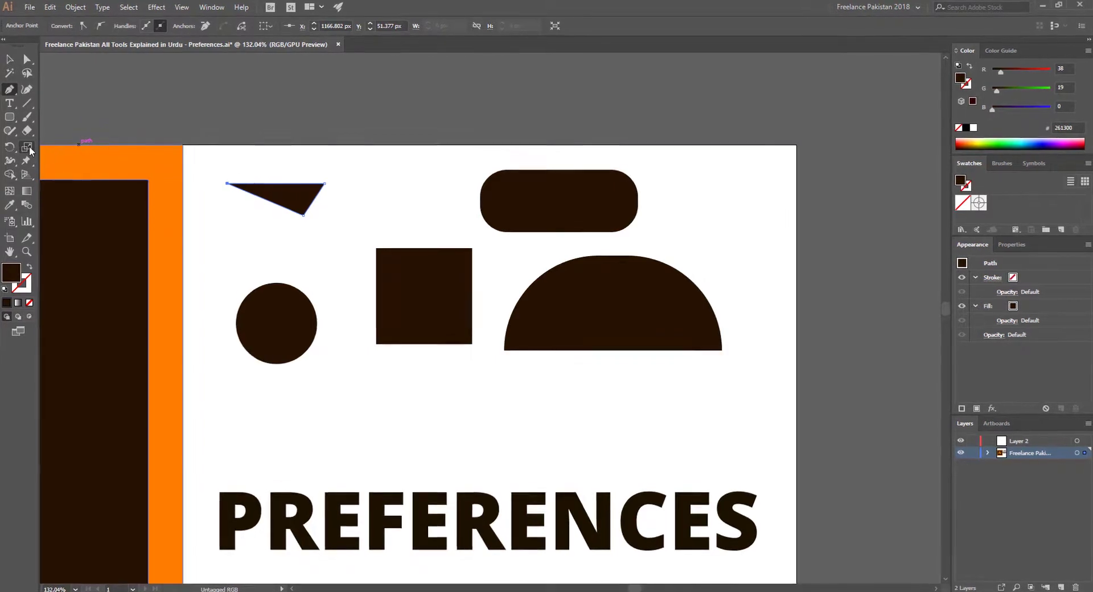
Step: Re-enable Show Tool Tips in the General preferences and apply it
{"action": "key", "text": "ctrl+k"}
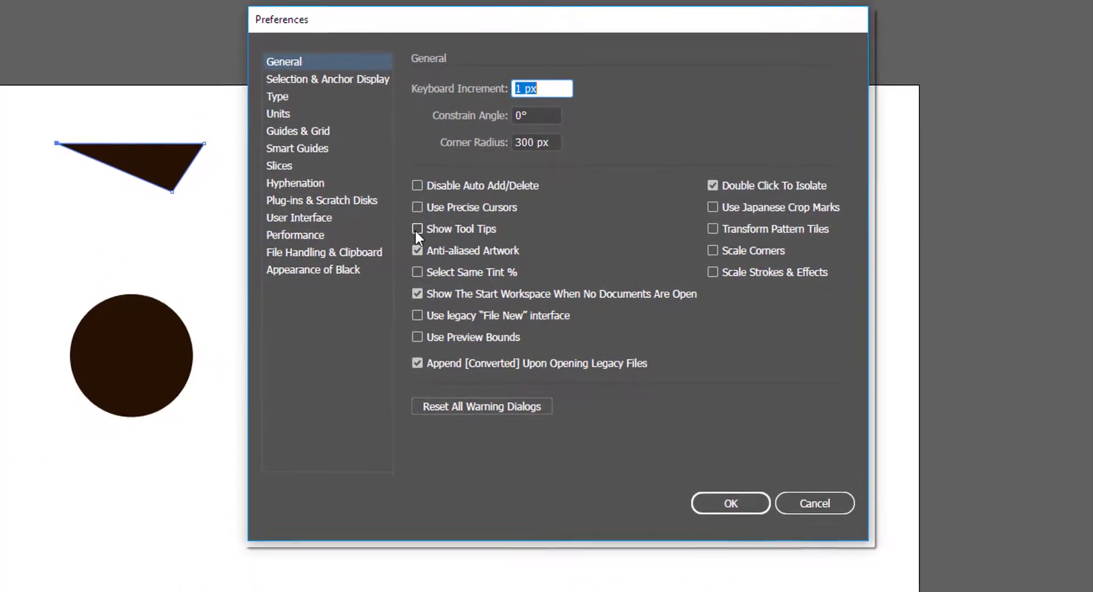
{"action": "left_click", "coordinate": [423, 230]}
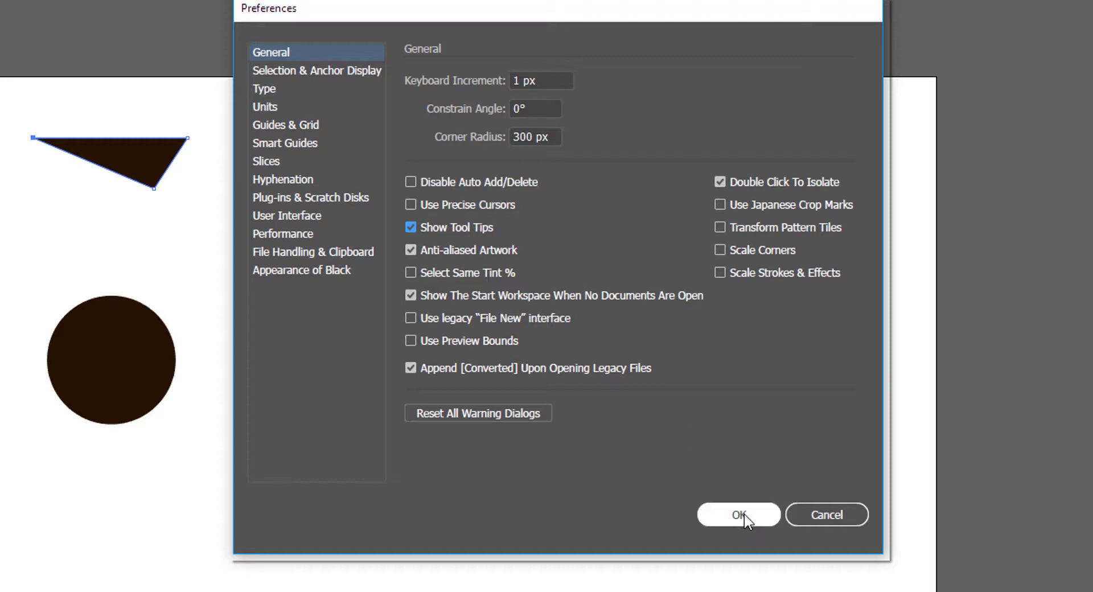
{"action": "left_click", "coordinate": [729, 515]}
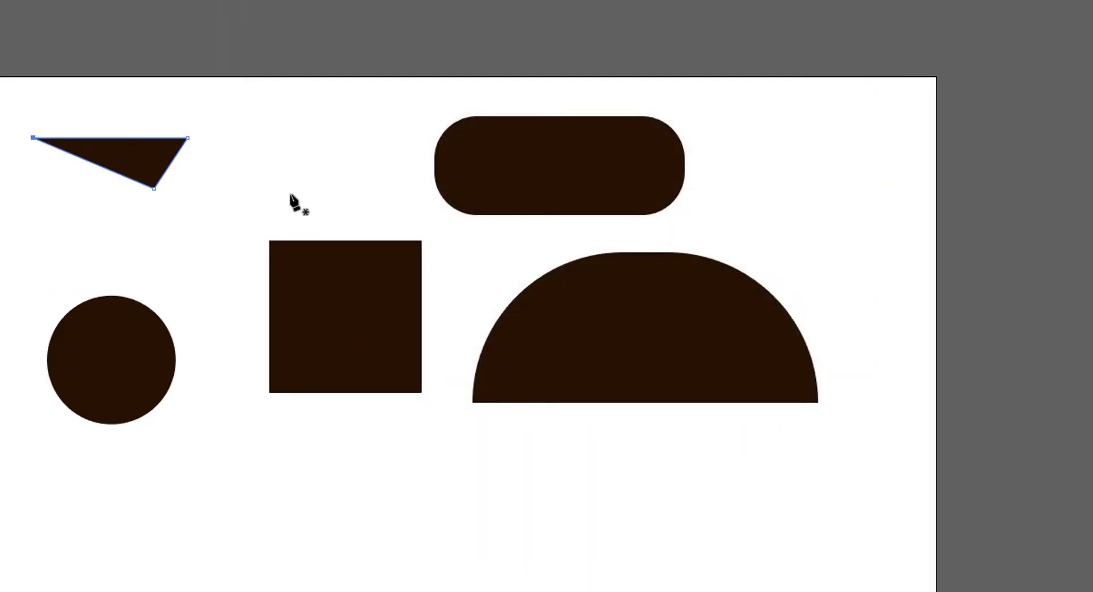
Step: View the New Document dialog, close it and enable Use legacy "File New" interface in the General preferences
{"action": "key", "text": "ctrl+n"}
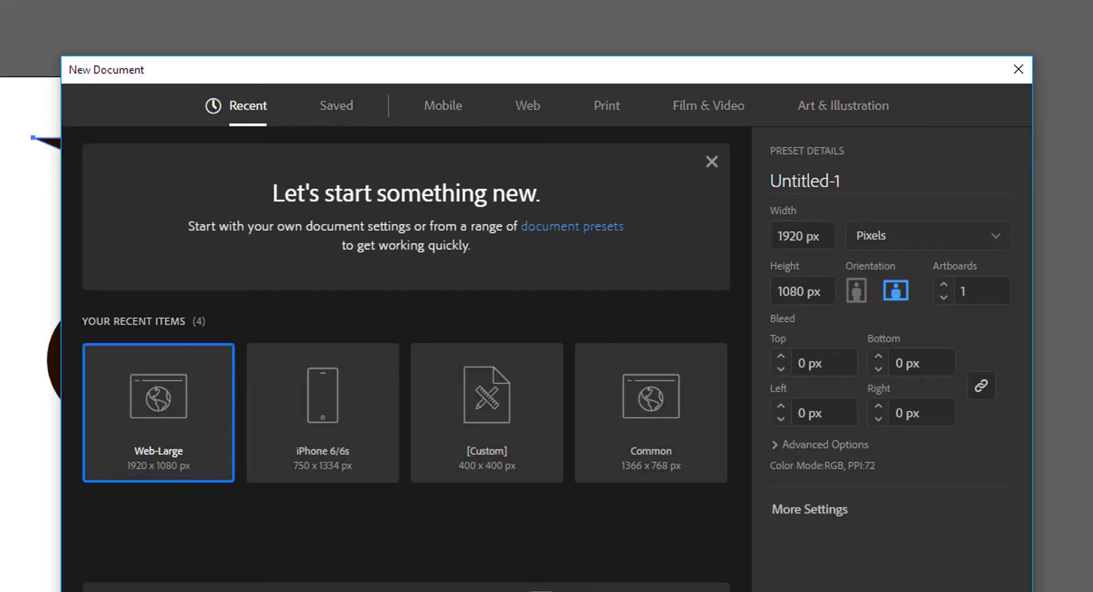
{"action": "key", "text": "Escape"}
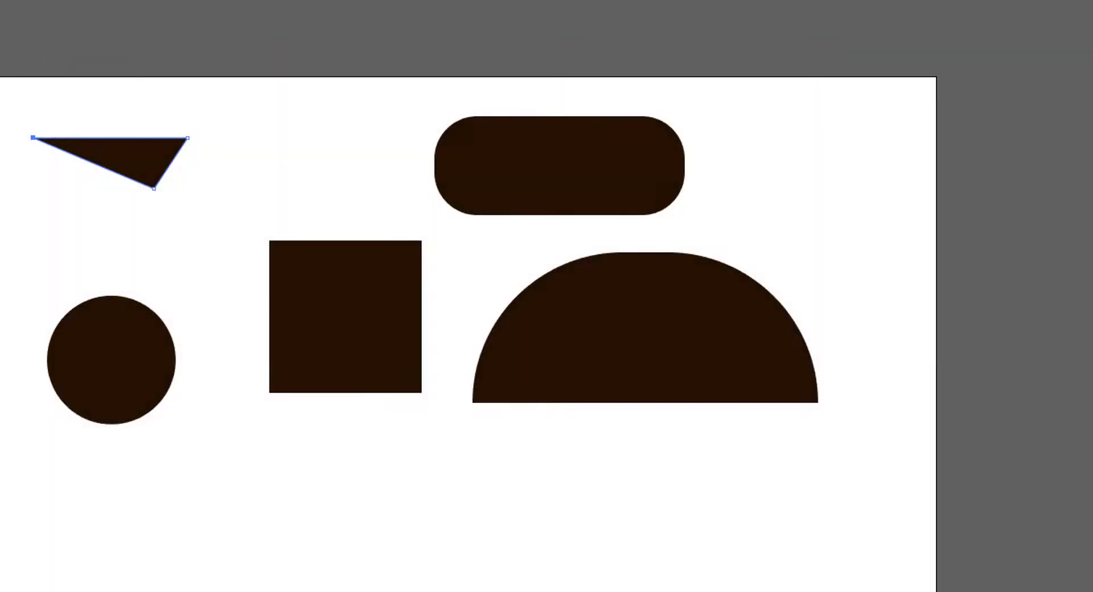
{"action": "key", "text": "ctrl+k"}
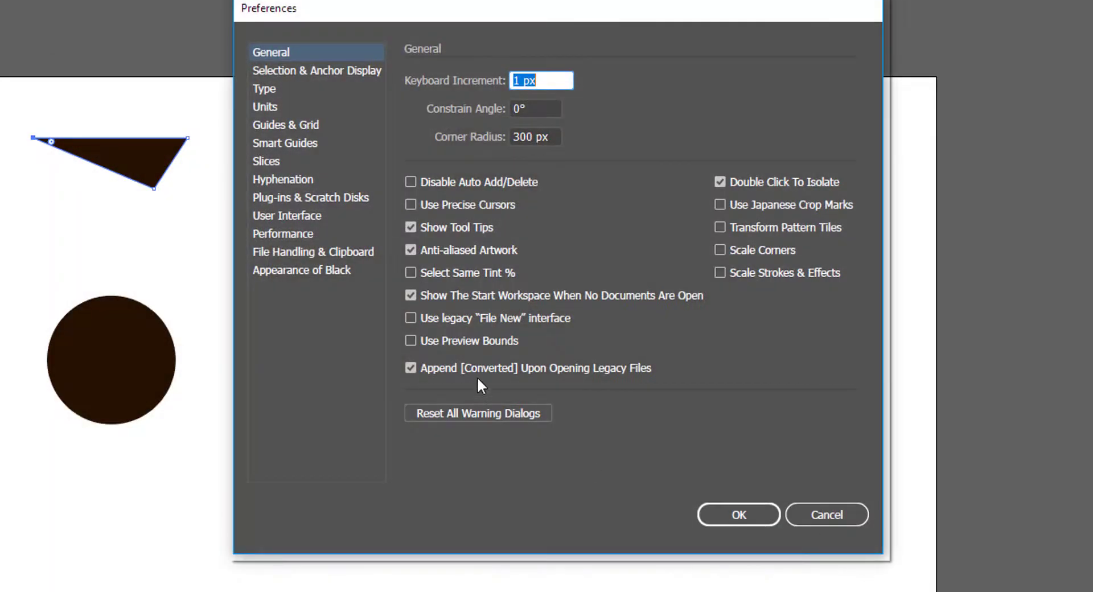
{"action": "left_click", "coordinate": [408, 316]}
{"action": "left_click", "coordinate": [761, 519]}
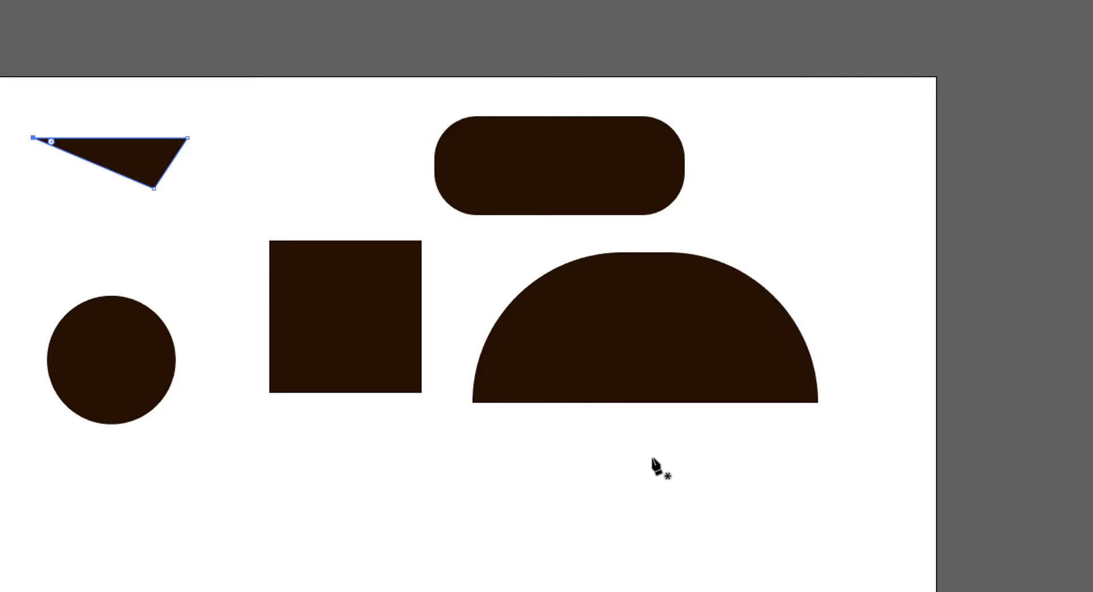
Step: Open the legacy New Document dialog to examine its settings and close it without creating a document
{"action": "key", "text": "ctrl+n"}
{"action": "left_click_drag", "start_coordinate": [556, 137], "coordinate": [626, 110]}
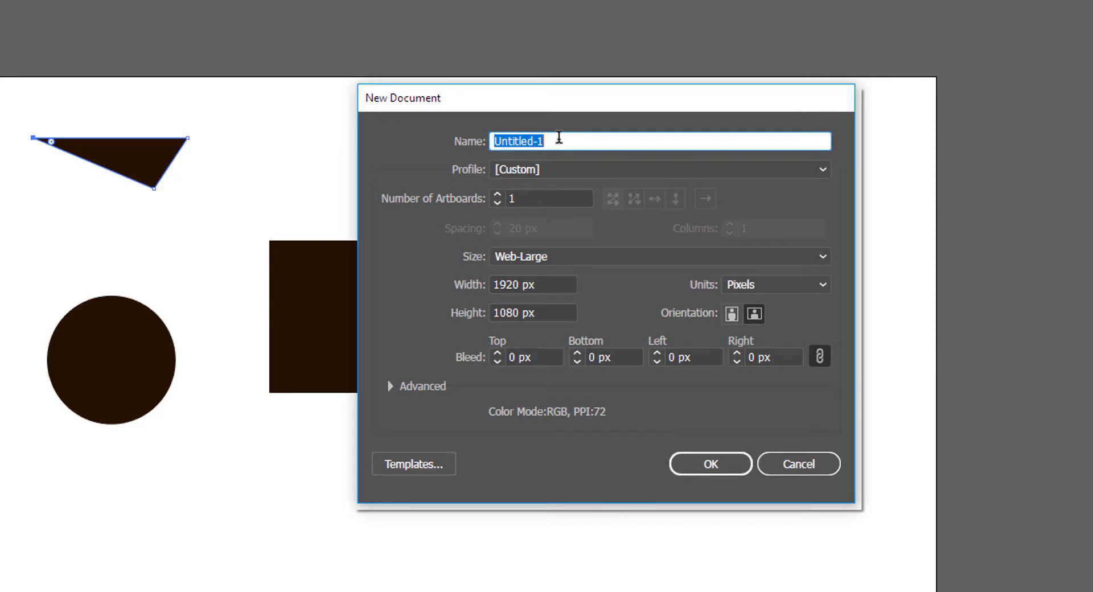
{"action": "left_click", "coordinate": [789, 464]}
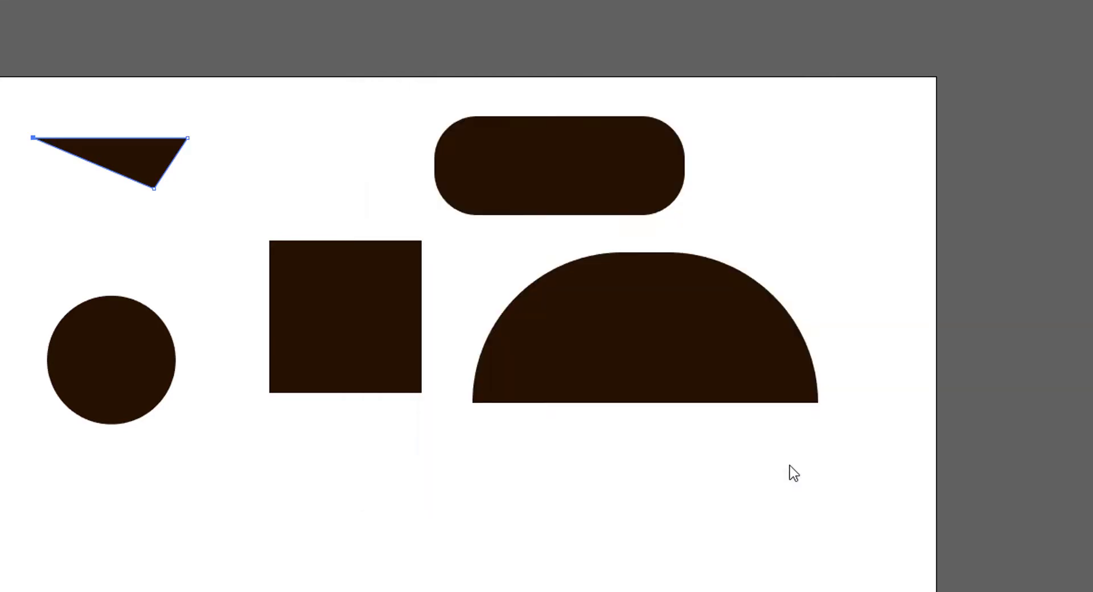
Step: Clear the Use legacy "File New" interface option in the General preferences and close the dialog
{"action": "key", "text": "ctrl+k"}
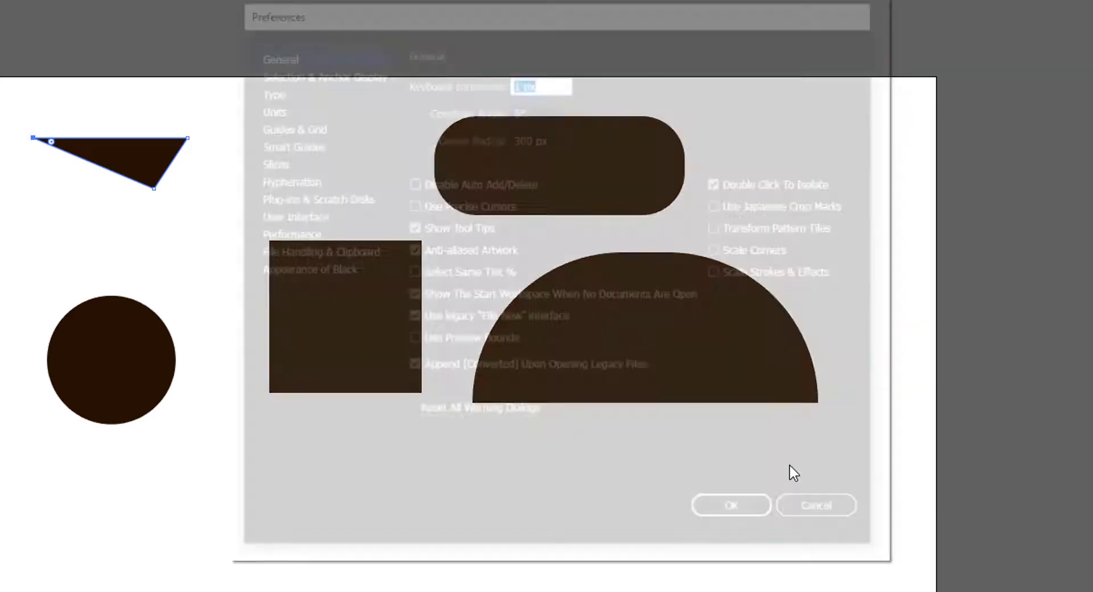
{"action": "left_click", "coordinate": [410, 317]}
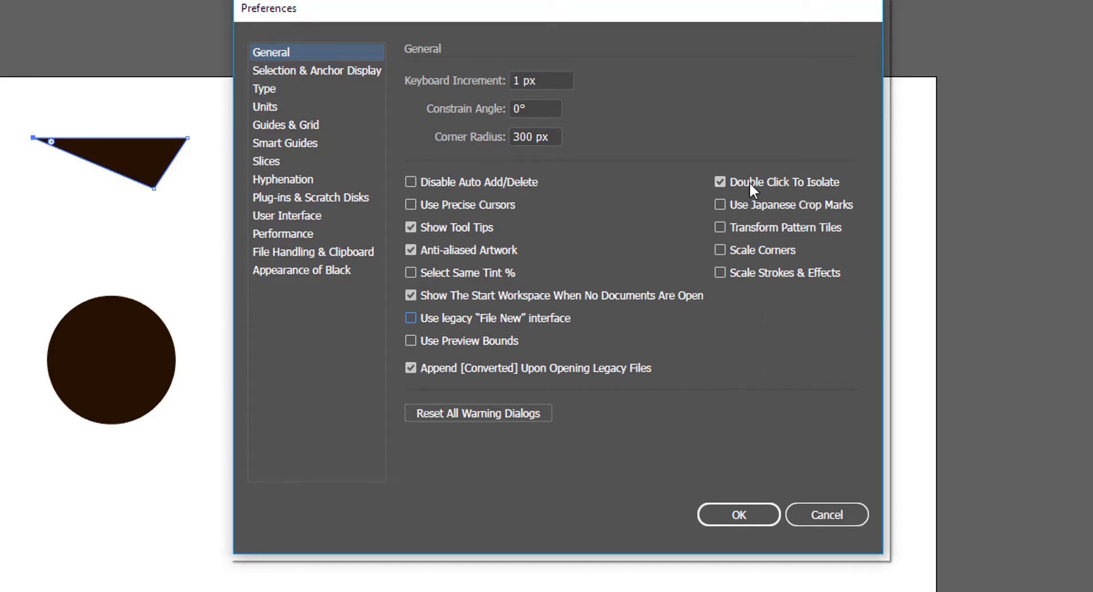
{"action": "left_click", "coordinate": [815, 514]}
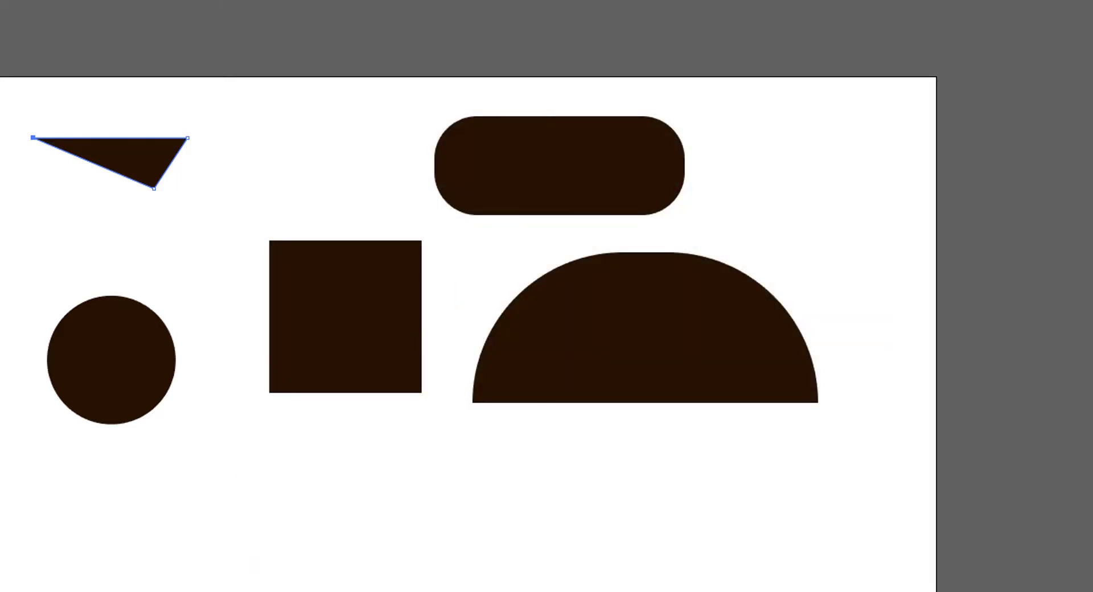
Step: Enter Isolation Mode on the upper rounded rectangle and exit back to the full document
{"action": "double_click", "coordinate": [518, 170]}
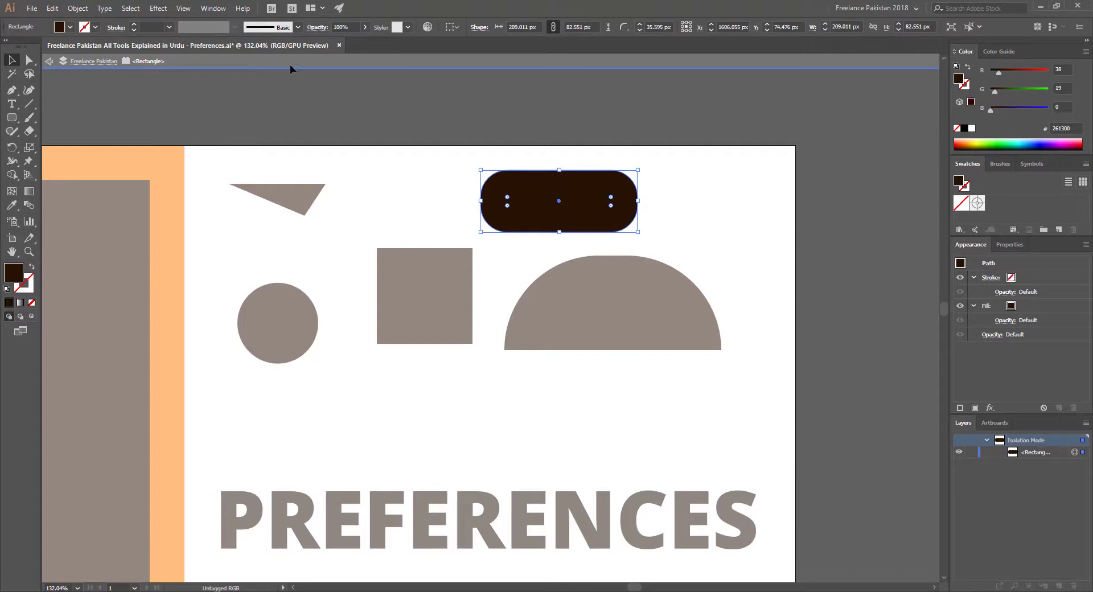
{"action": "left_click", "coordinate": [51, 62]}
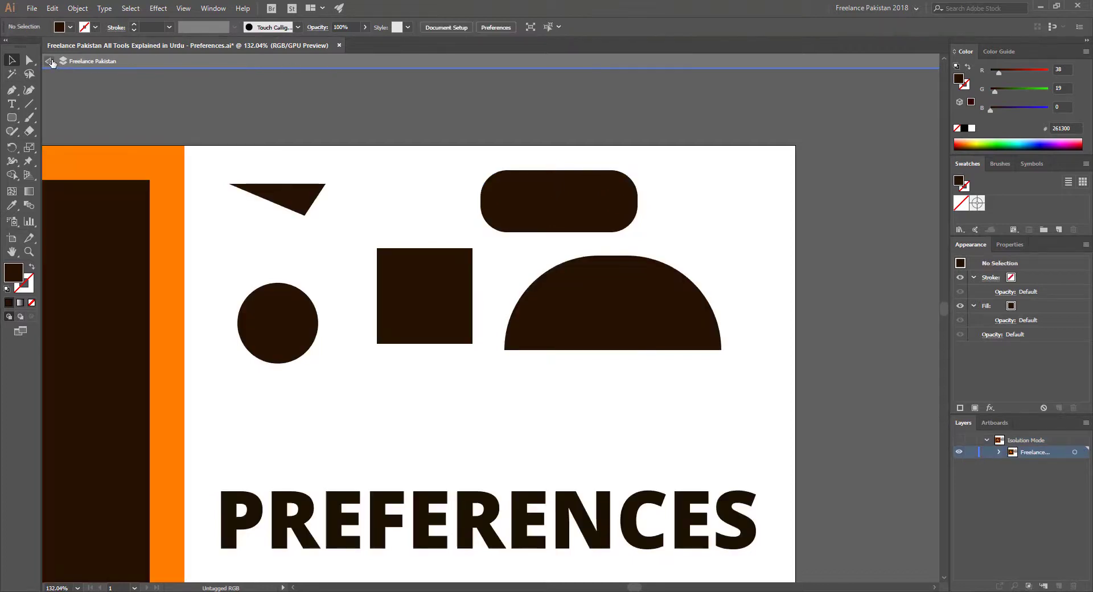
{"action": "left_click", "coordinate": [52, 60]}
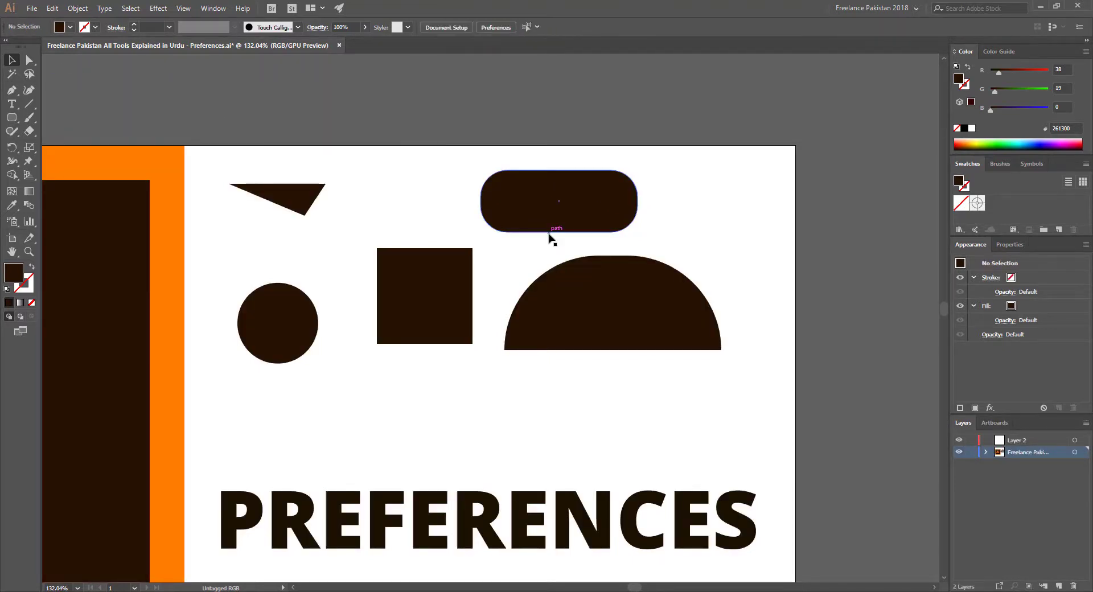
Step: Isolate the upper rounded rectangle again, exit isolation and review the General preferences without changing any option
{"action": "double_click", "coordinate": [534, 206]}
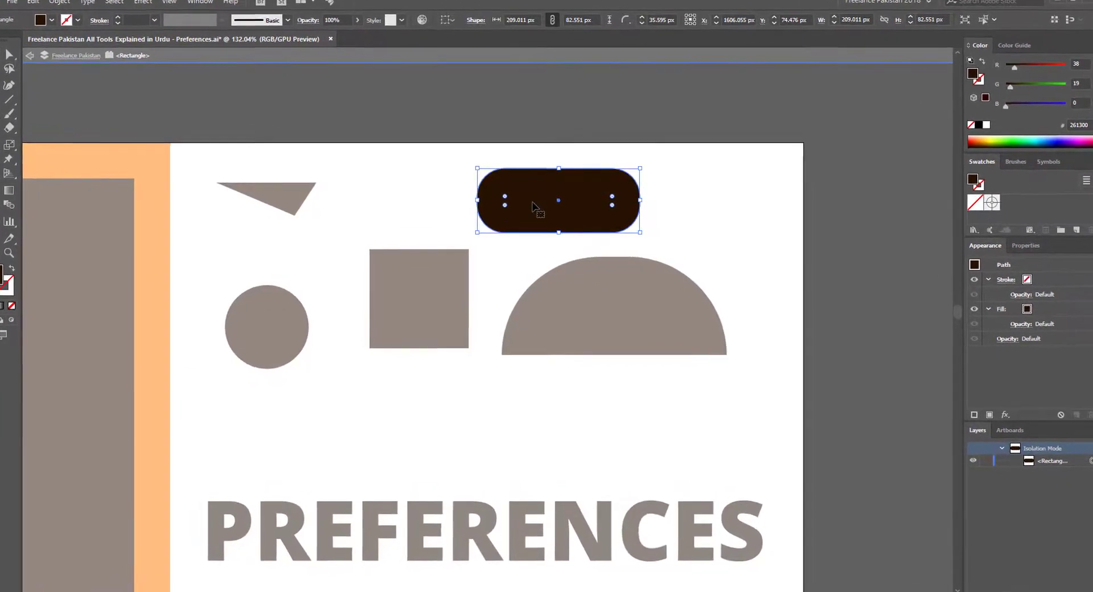
{"action": "key", "text": "Escape"}
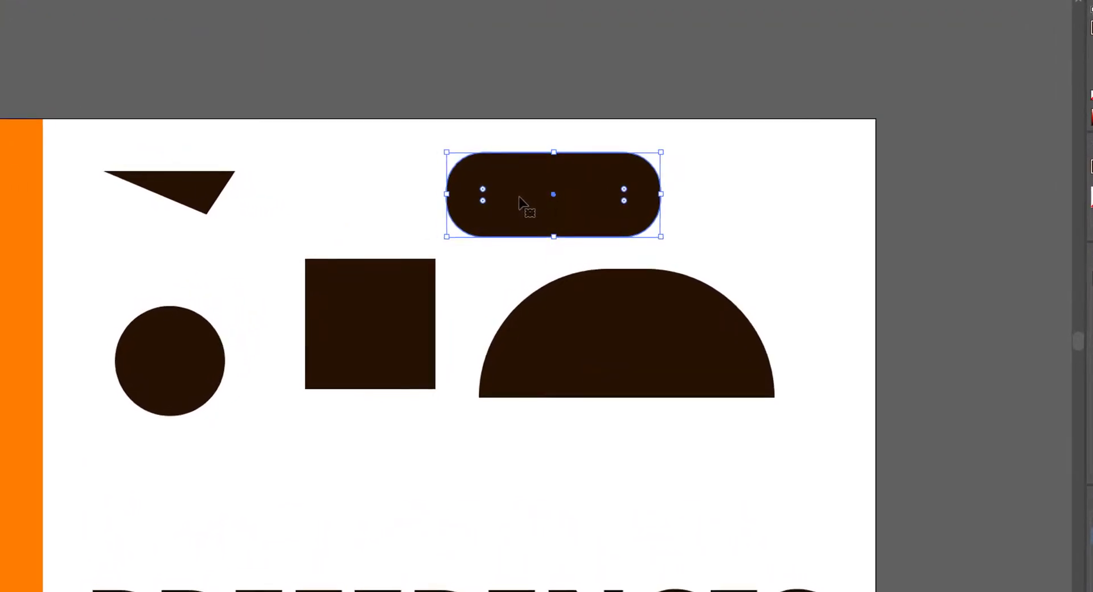
{"action": "key", "text": "ctrl+k"}
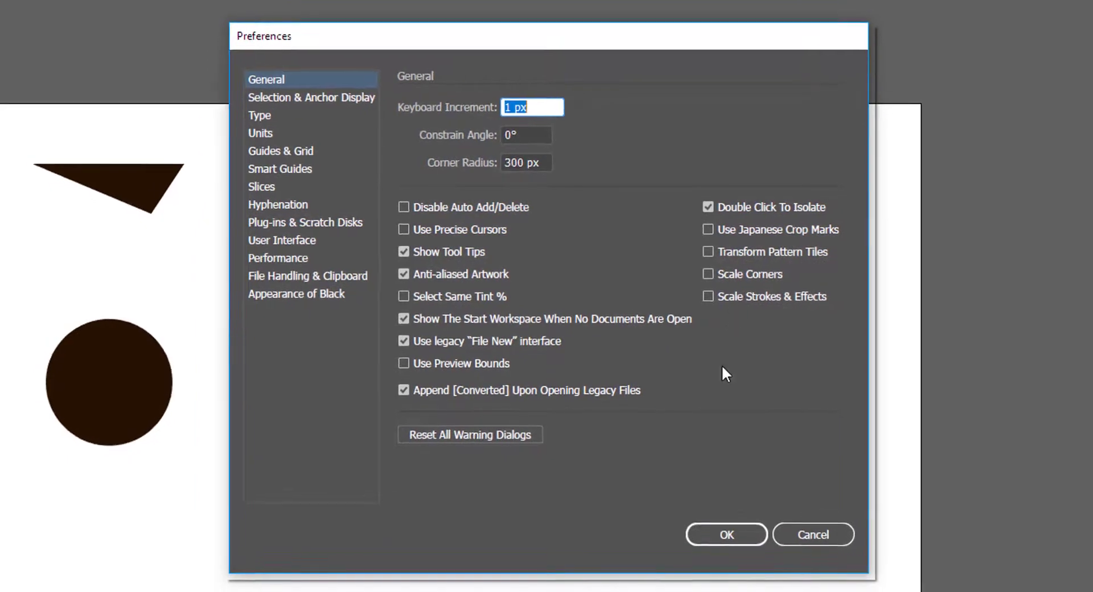
{"action": "left_click", "coordinate": [726, 534]}
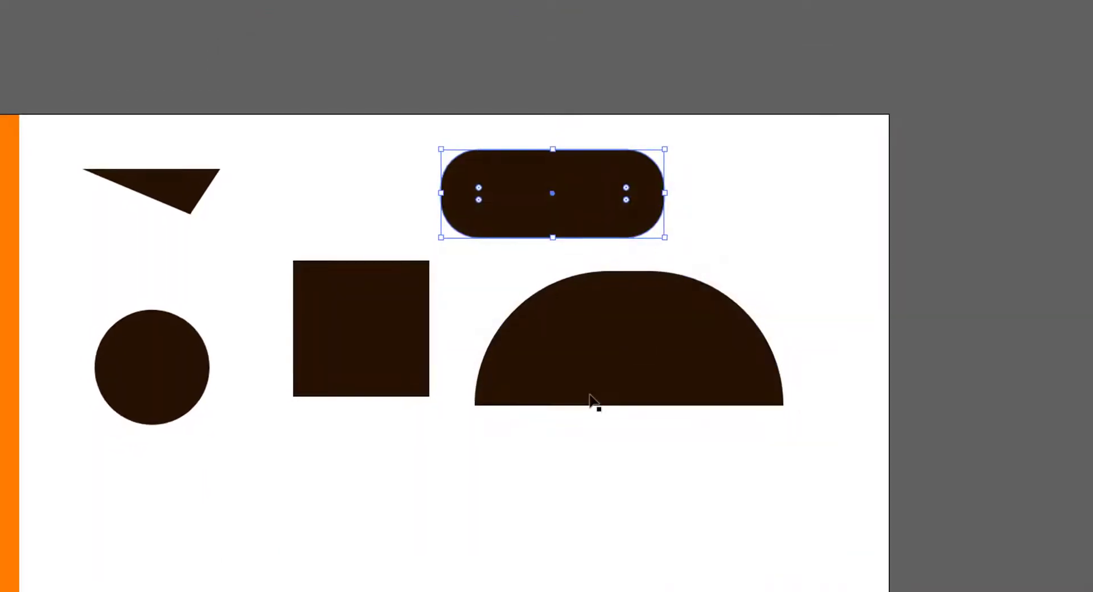
Step: Activate the Rectangle Tool with nothing selected and set the stroke to colour 026591 at 8 pt
{"action": "left_click", "coordinate": [343, 465]}
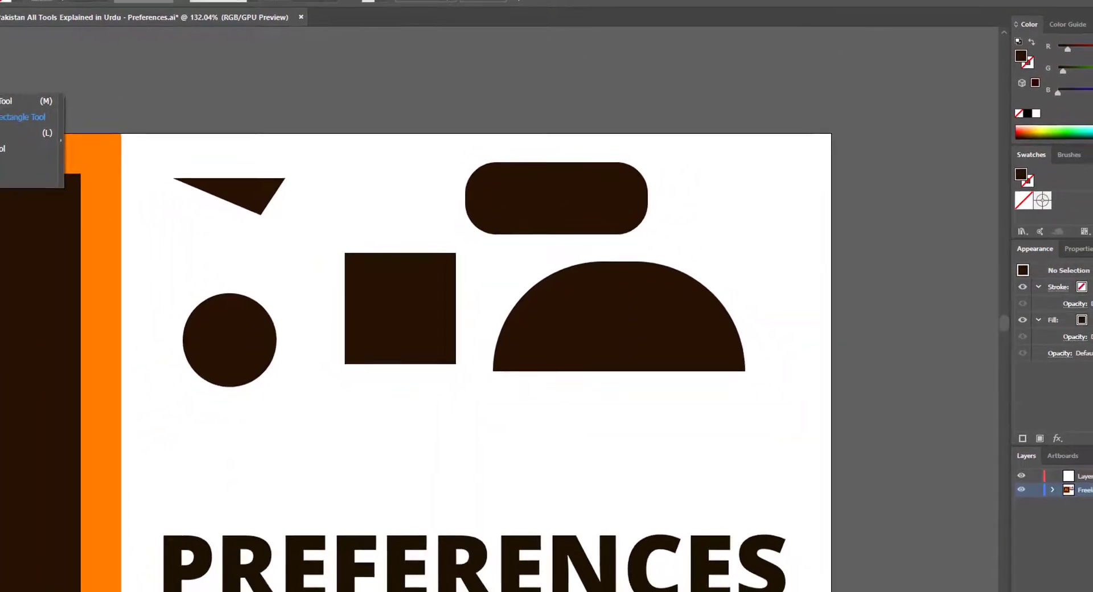
{"action": "left_click", "coordinate": [12, 117]}
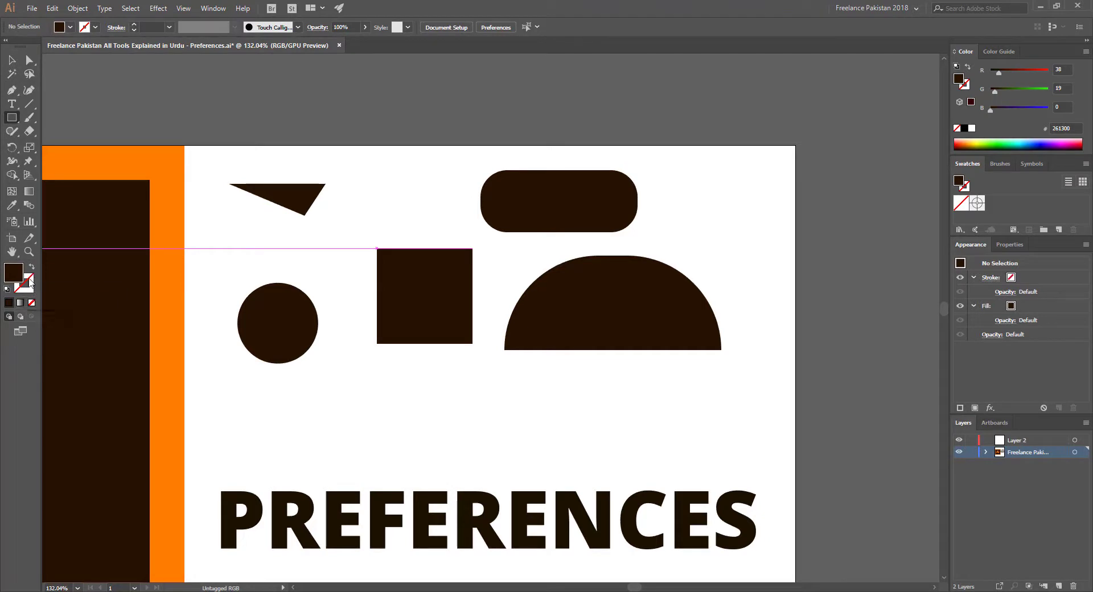
{"action": "left_click", "coordinate": [31, 281]}
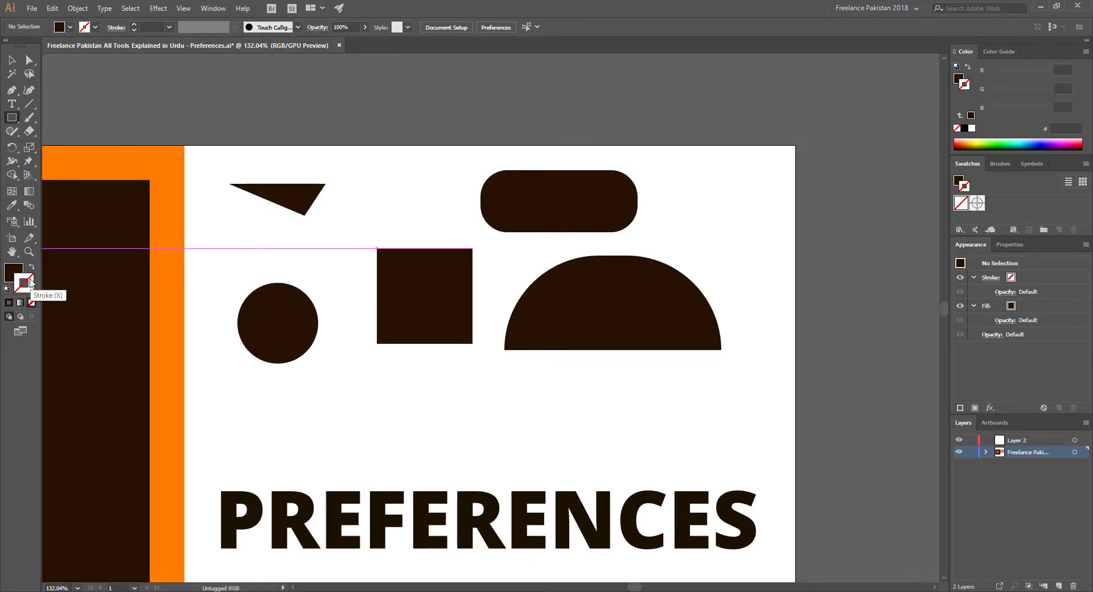
{"action": "double_click", "coordinate": [30, 281]}
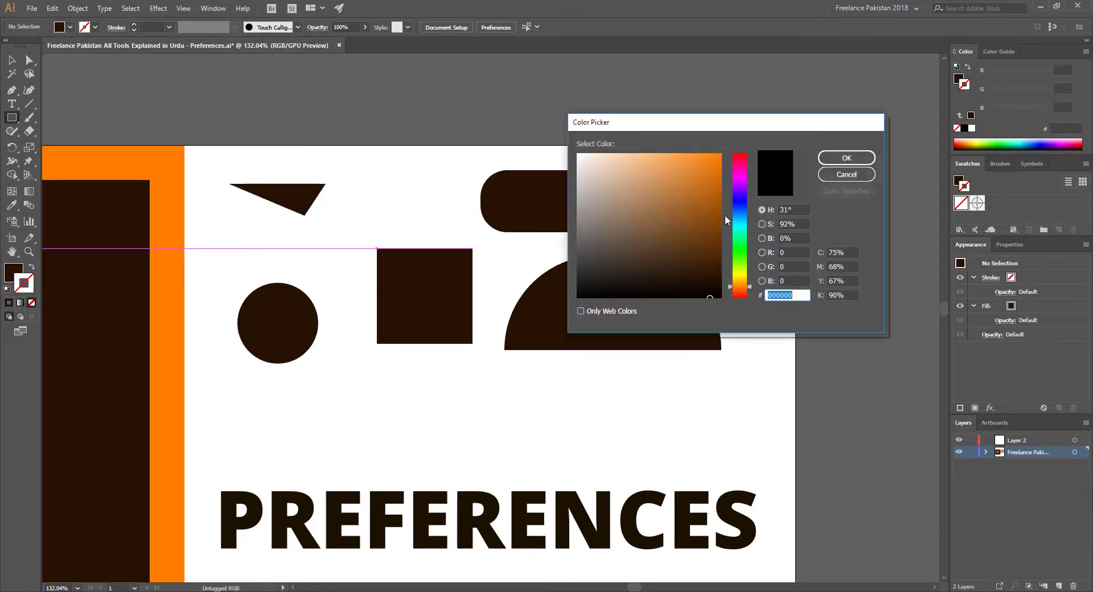
{"action": "left_click", "coordinate": [737, 217]}
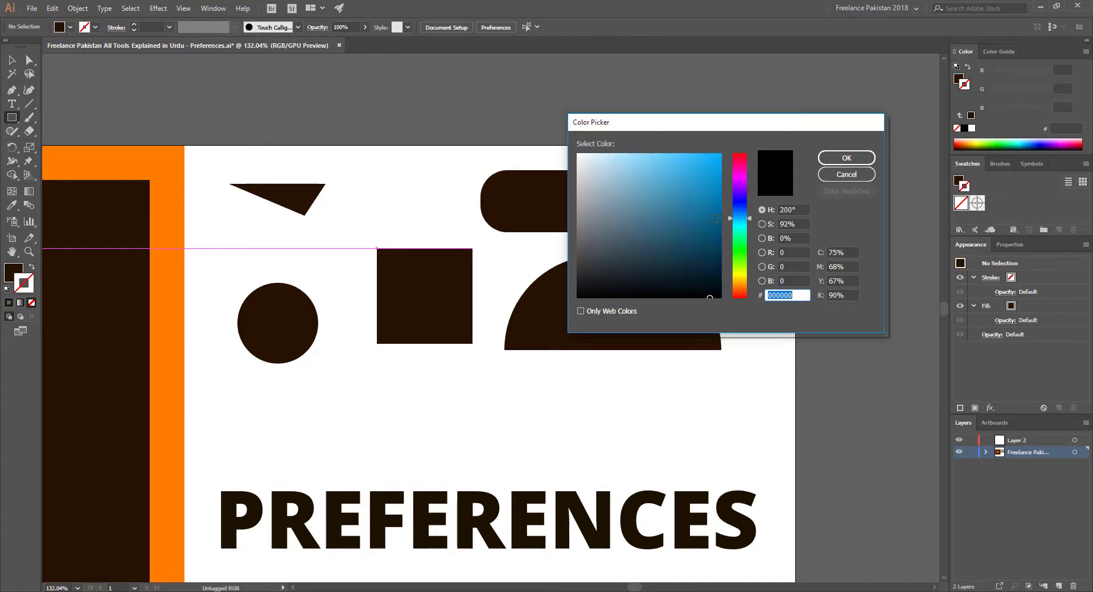
{"action": "left_click_drag", "start_coordinate": [711, 218], "coordinate": [719, 216]}
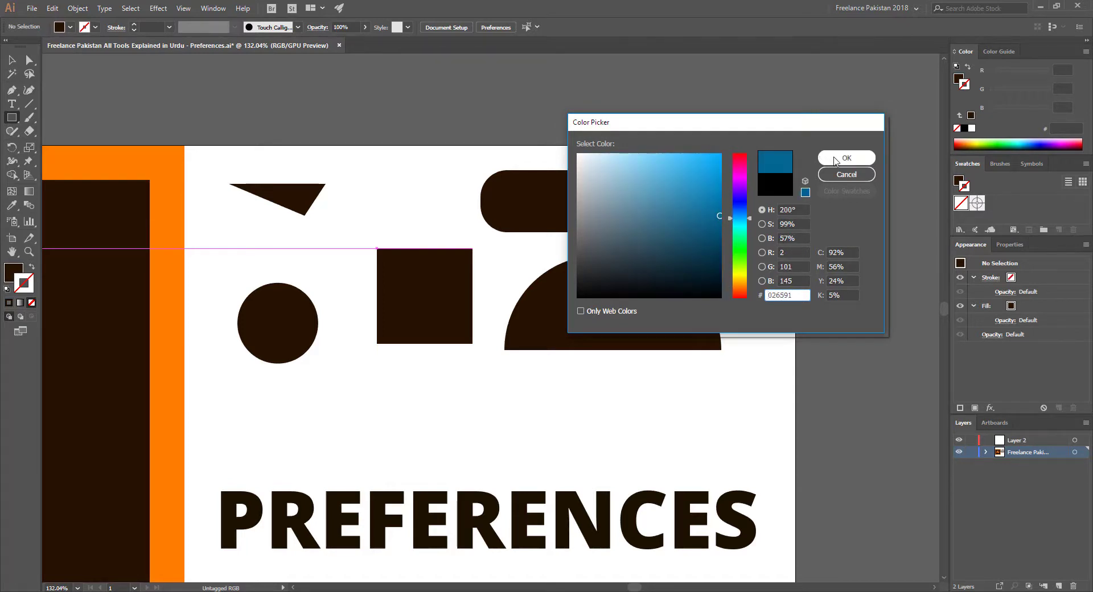
{"action": "left_click", "coordinate": [847, 158]}
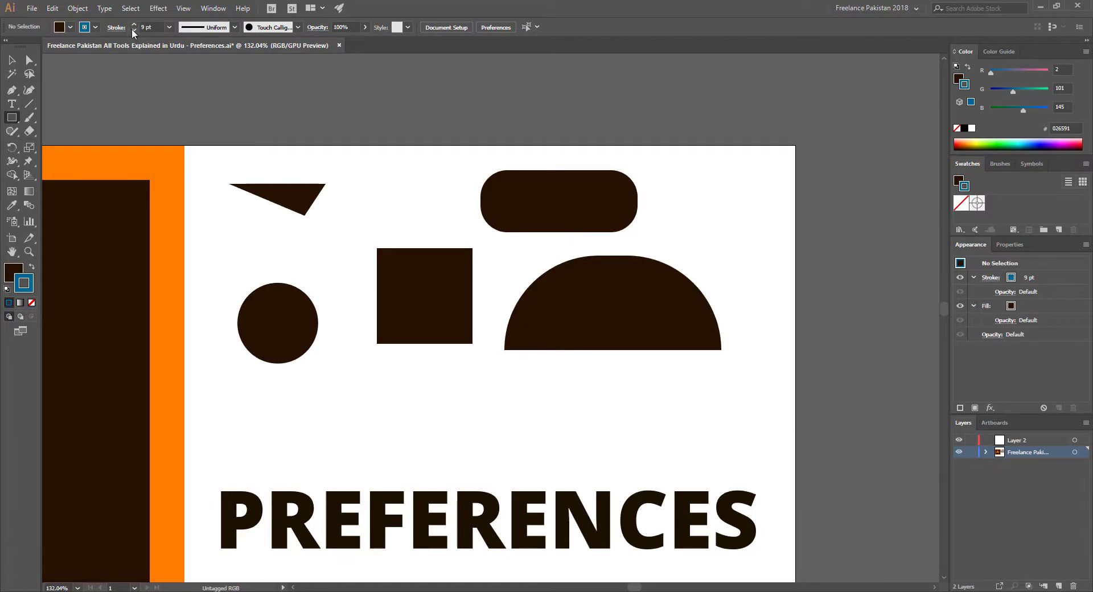
{"action": "left_click", "coordinate": [134, 31]}
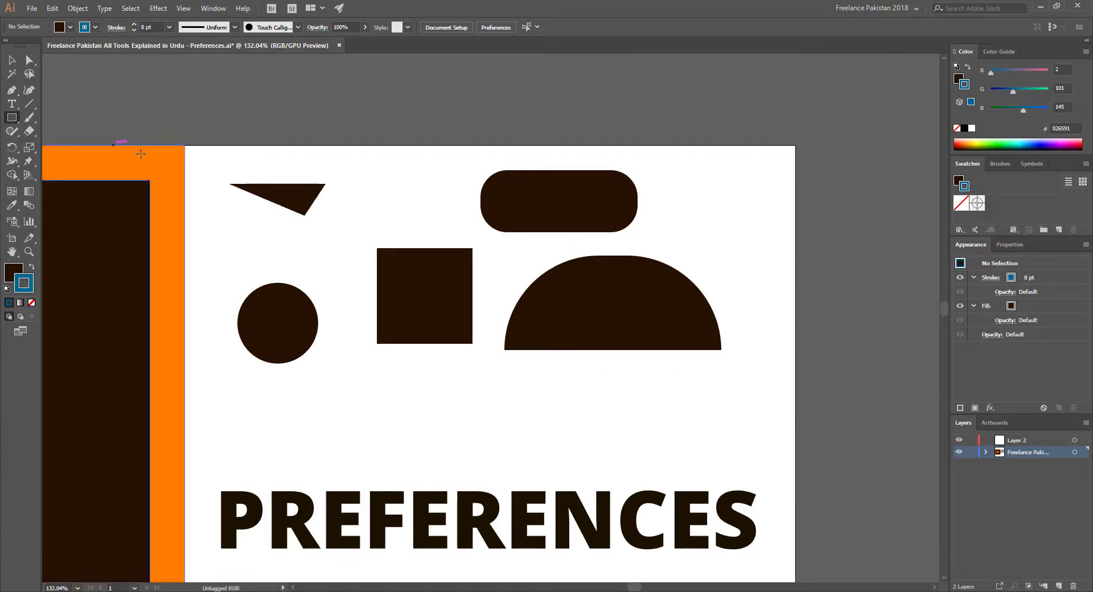
Step: Draw a rectangle of about 145 × 97 px below the square with the dark brown fill and blue stroke, and deselect it
{"action": "left_click", "coordinate": [14, 272]}
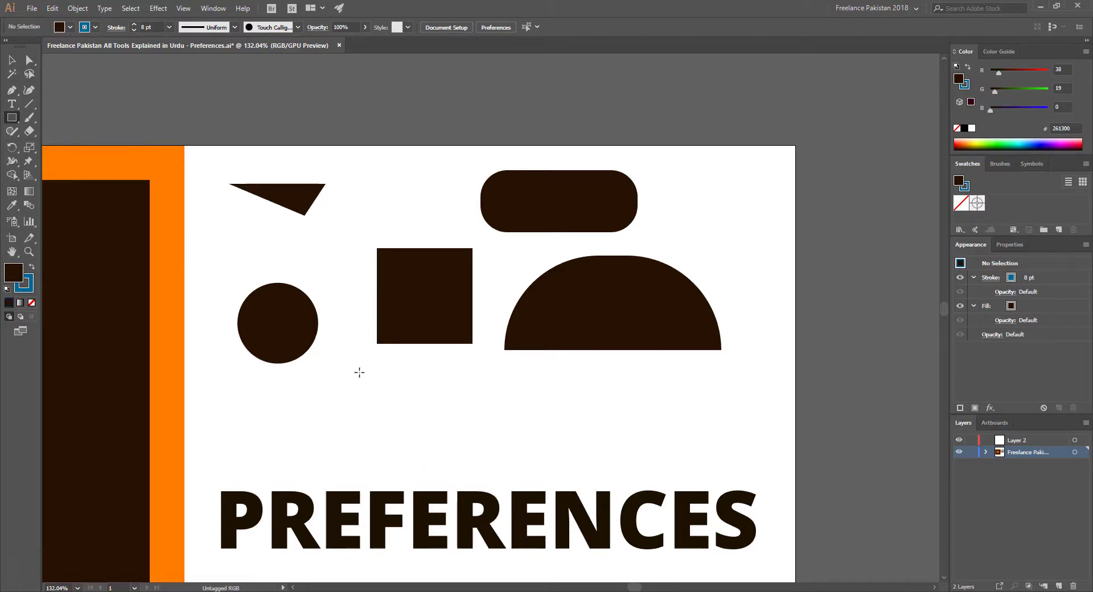
{"action": "left_click_drag", "start_coordinate": [359, 372], "coordinate": [471, 447]}
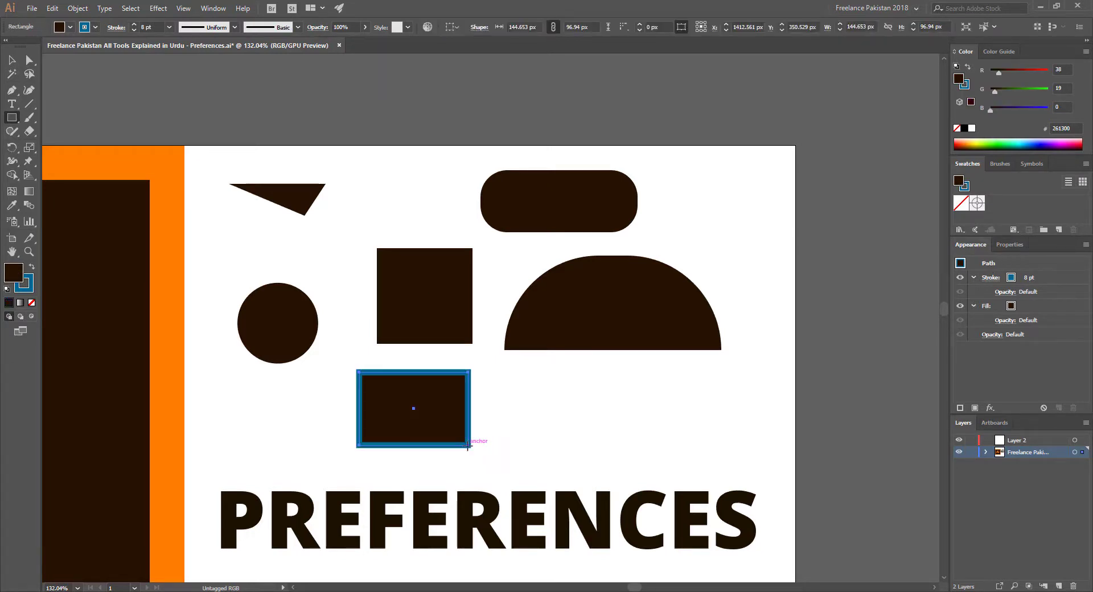
{"action": "left_click", "coordinate": [12, 60]}
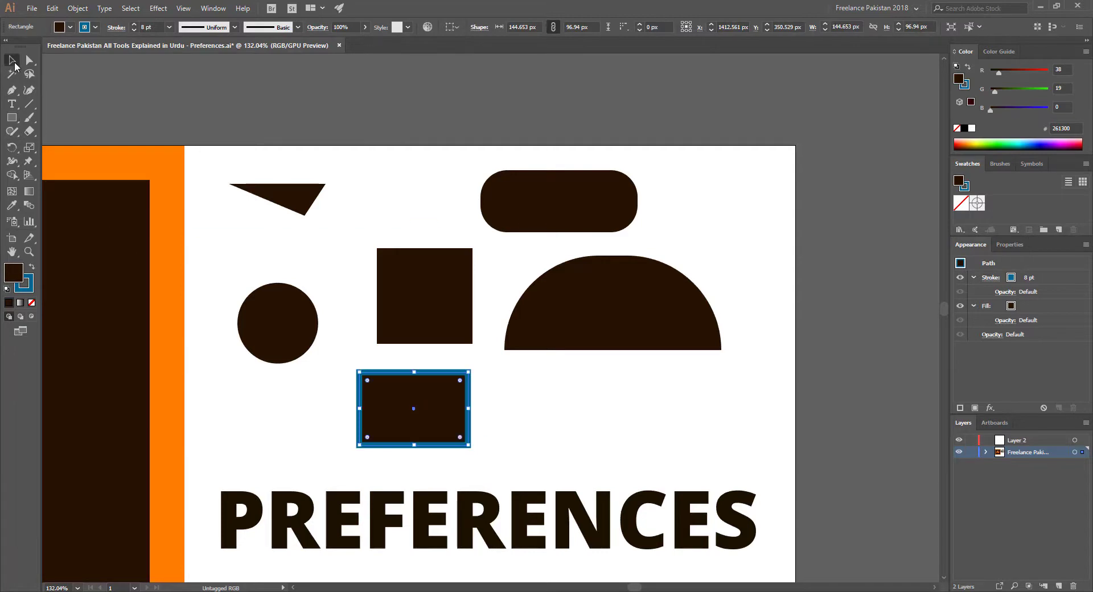
{"action": "left_click", "coordinate": [509, 414]}
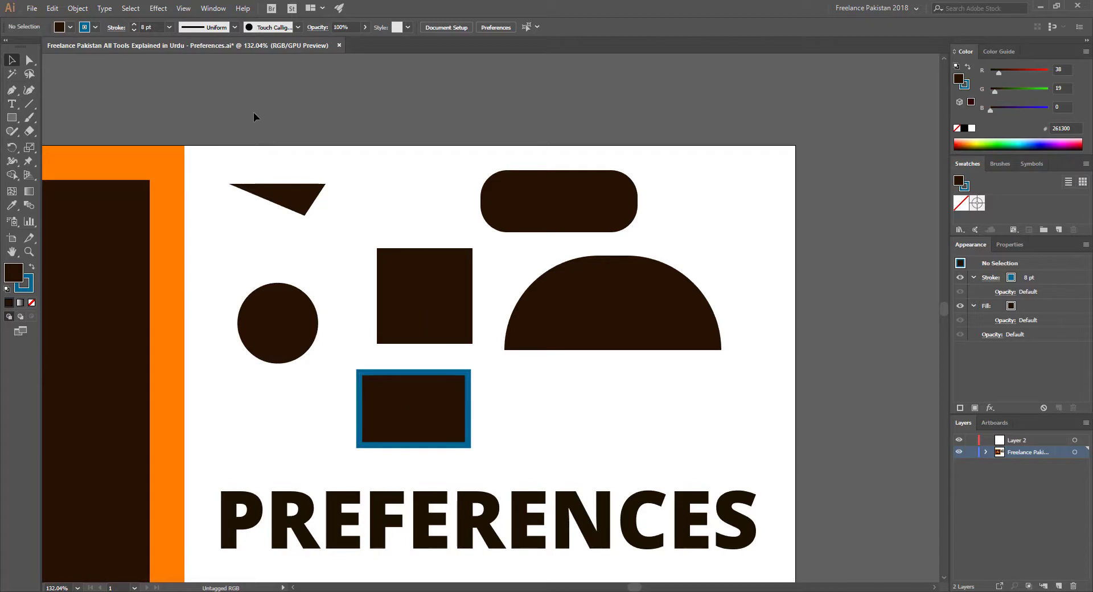
Step: Duplicate the blue-bordered rectangle to its right and scale the copy down proportionally from its centre to about 49 × 33 px
{"action": "left_click_drag", "start_coordinate": [443, 426], "coordinate": [533, 424]}
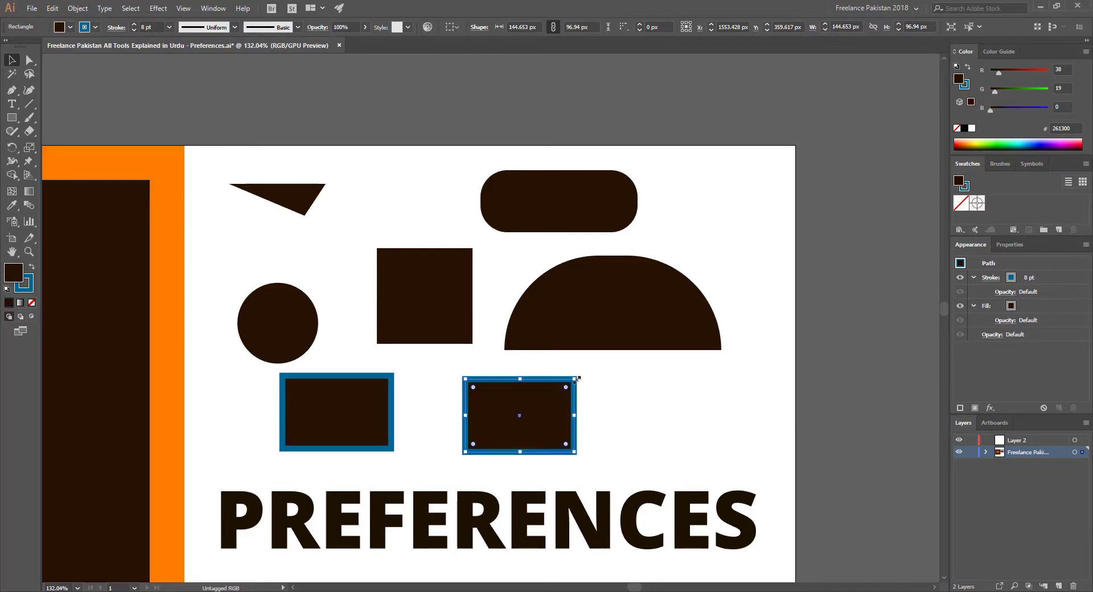
{"action": "left_click_drag", "start_coordinate": [576, 378], "coordinate": [539, 396]}
{"action": "left_click", "coordinate": [483, 427]}
Step: Enlarge the small blue-bordered rectangle from its centre, shrink it back to about 52 × 35 px and deselect it
{"action": "scroll", "coordinate": [482, 427], "scroll_direction": "up", "scroll_amount": 4}
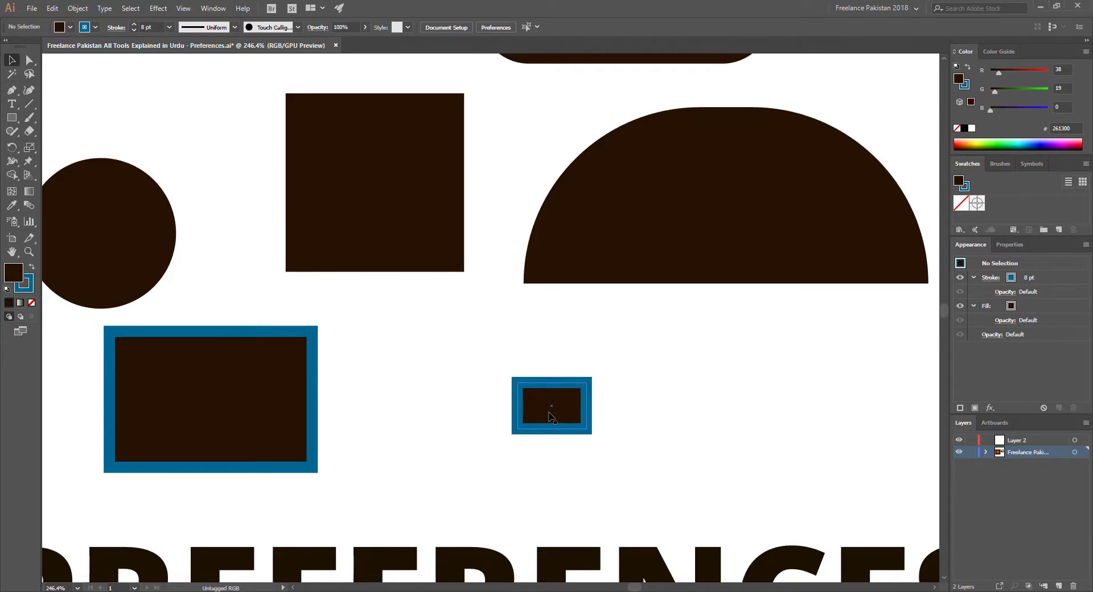
{"action": "left_click", "coordinate": [589, 388]}
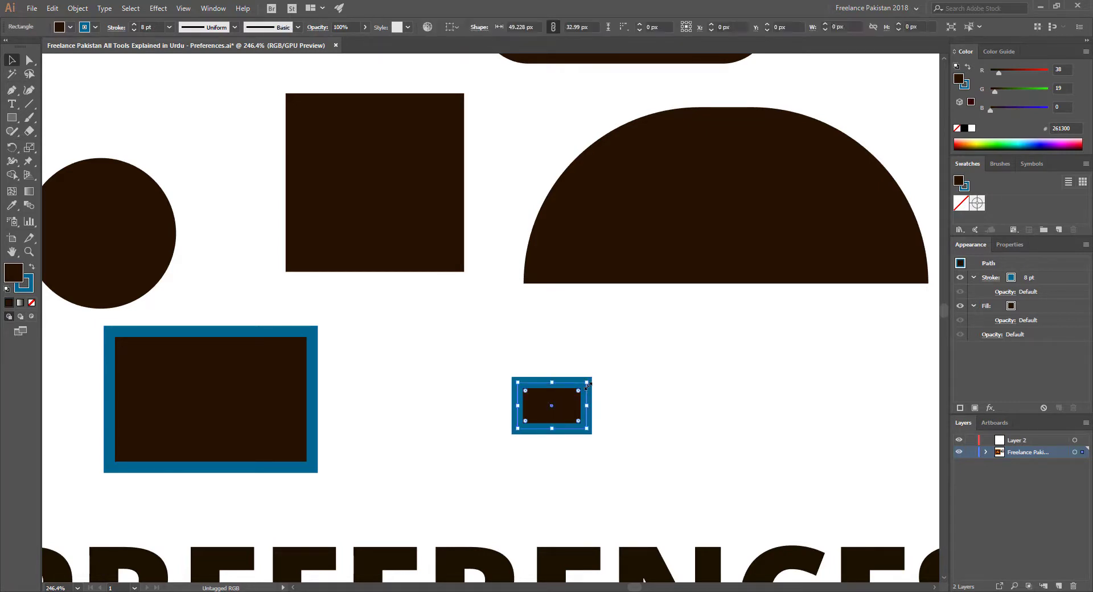
{"action": "left_click_drag", "start_coordinate": [587, 381], "coordinate": [733, 283]}
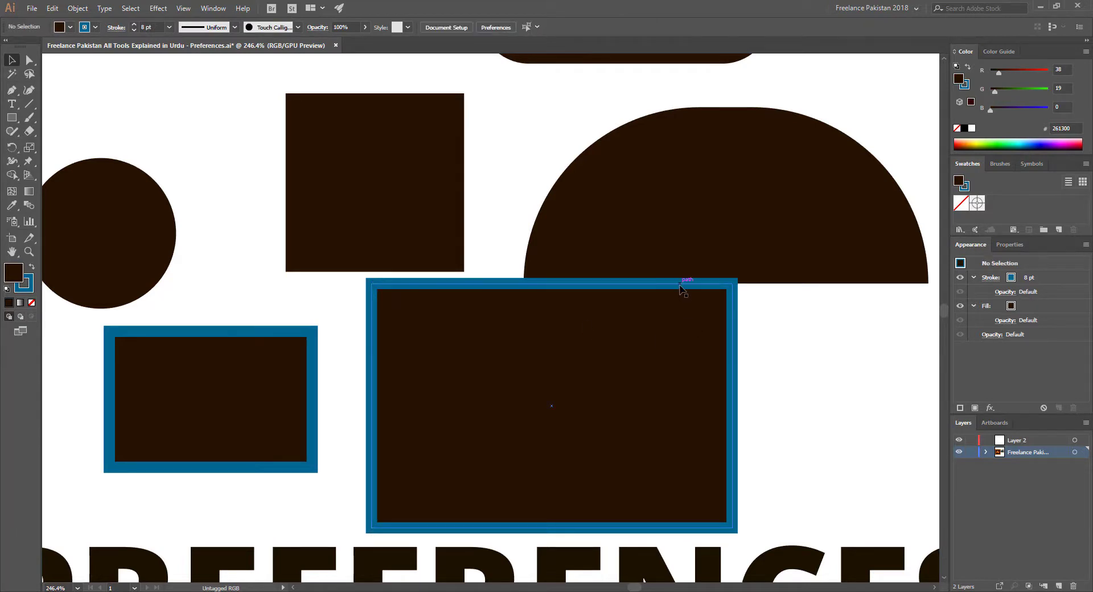
{"action": "left_click_drag", "start_coordinate": [733, 281], "coordinate": [596, 359]}
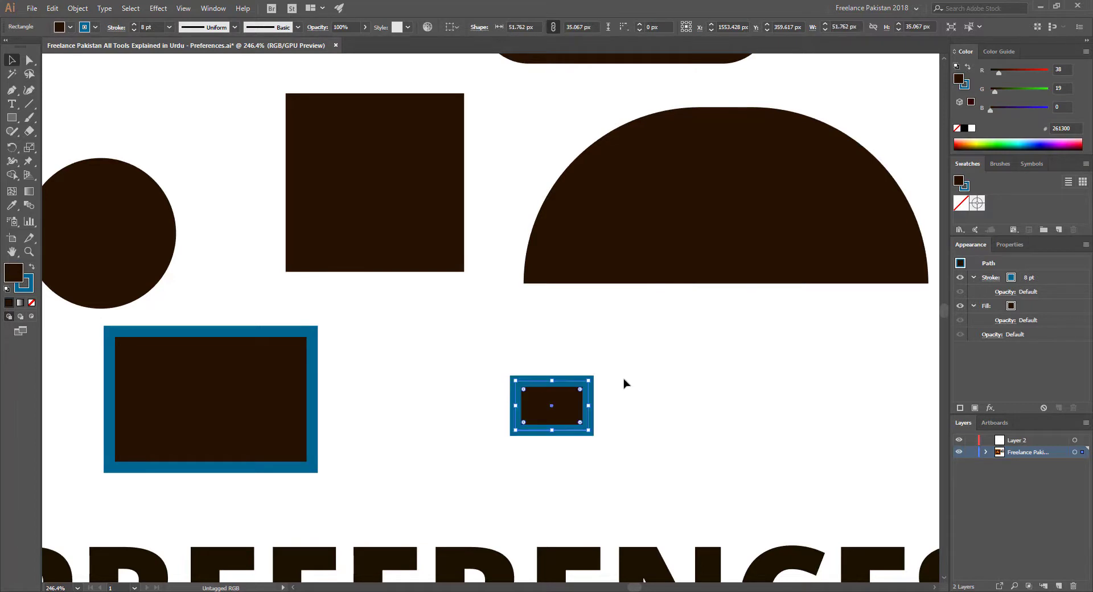
{"action": "left_click", "coordinate": [625, 383]}
Step: Enable Scale Strokes & Effects in the General preferences and apply the change
{"action": "key", "text": "ctrl+k"}
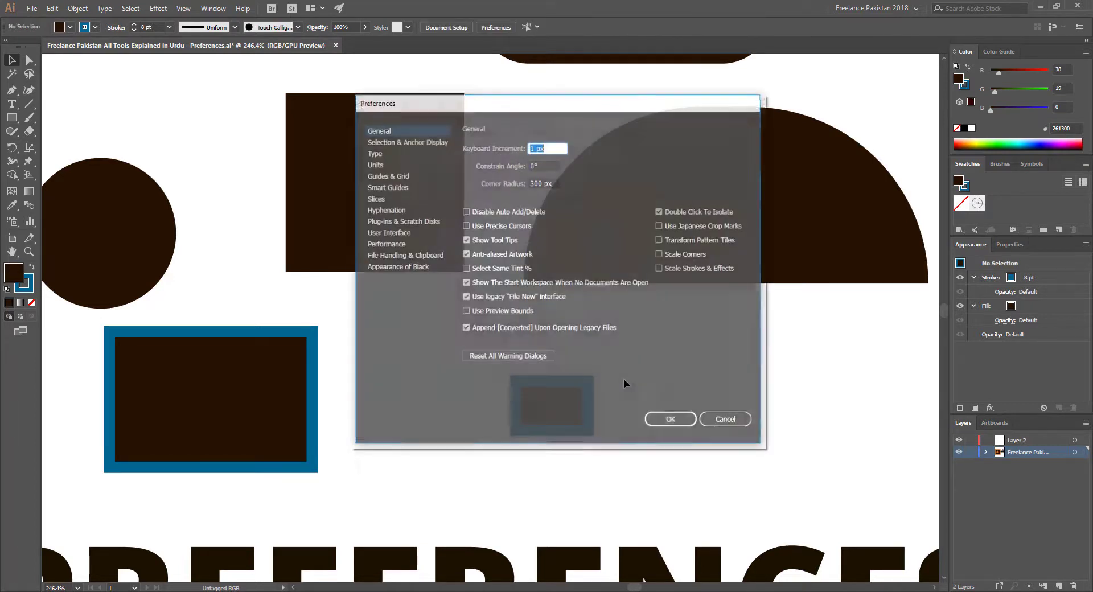
{"action": "left_click", "coordinate": [661, 270]}
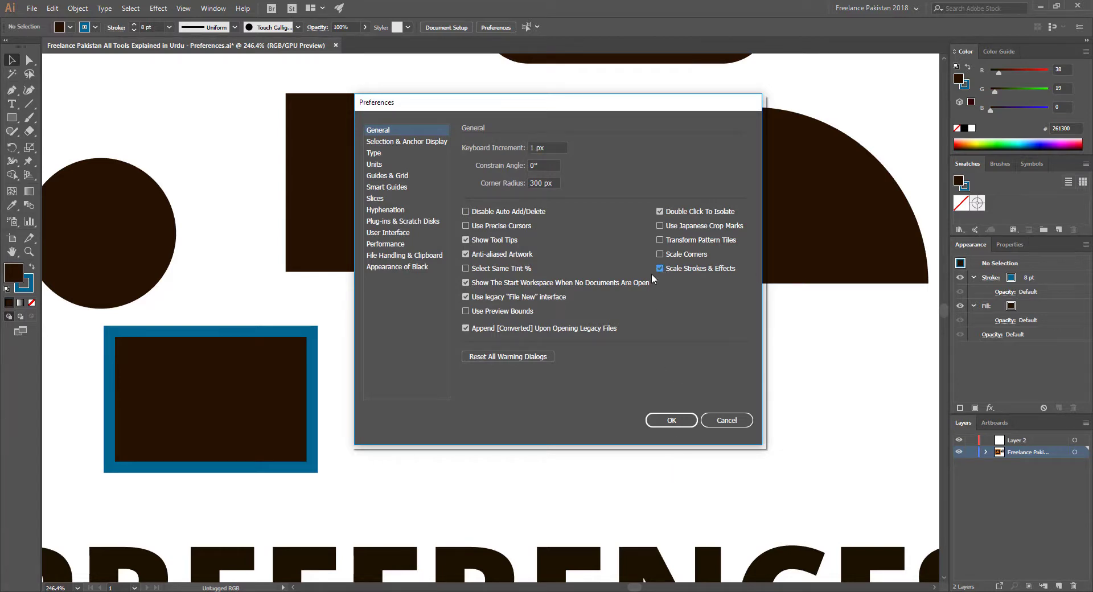
{"action": "left_click", "coordinate": [671, 420]}
Step: Duplicate the large blue-bordered rectangle beyond the small one and scale the copy down from its centre to about 40 × 27 px
{"action": "left_click", "coordinate": [288, 392]}
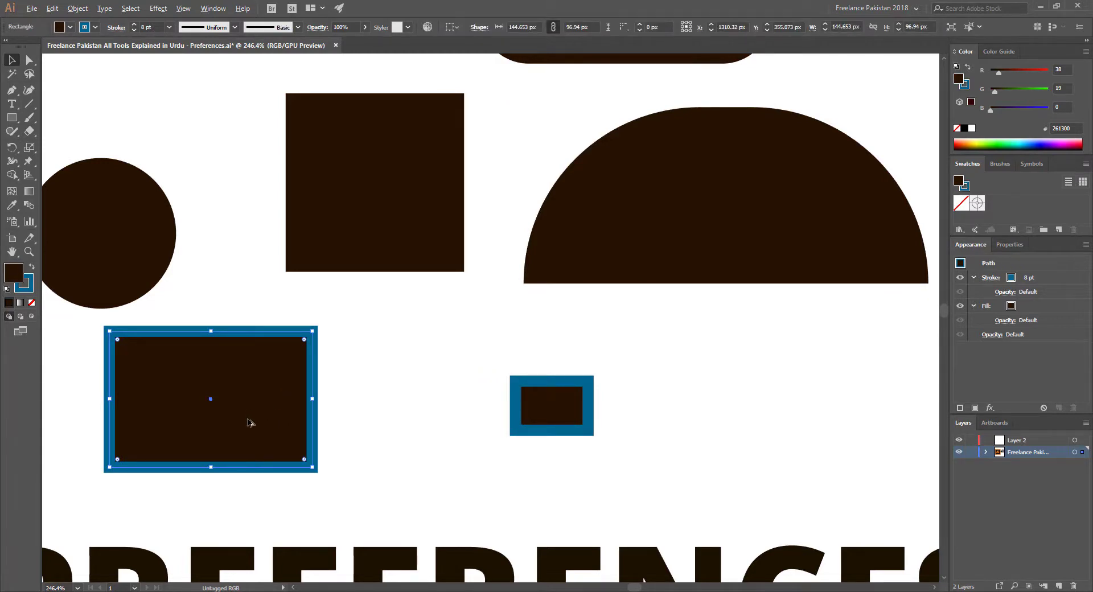
{"action": "left_click_drag", "start_coordinate": [539, 399], "coordinate": [778, 430]}
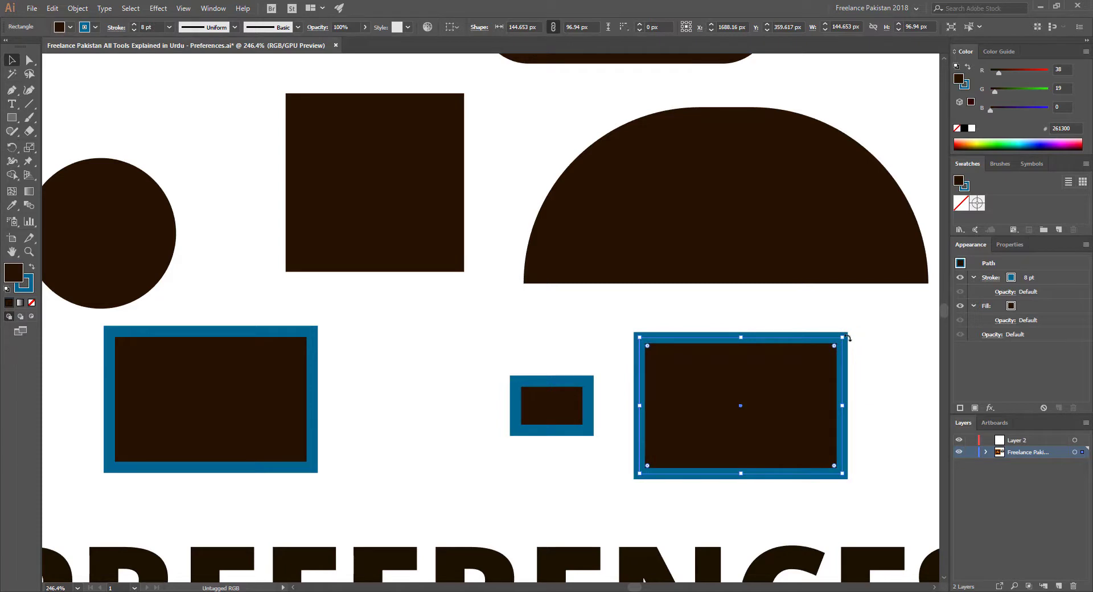
{"action": "left_click_drag", "start_coordinate": [842, 336], "coordinate": [771, 387]}
{"action": "left_click", "coordinate": [804, 435]}
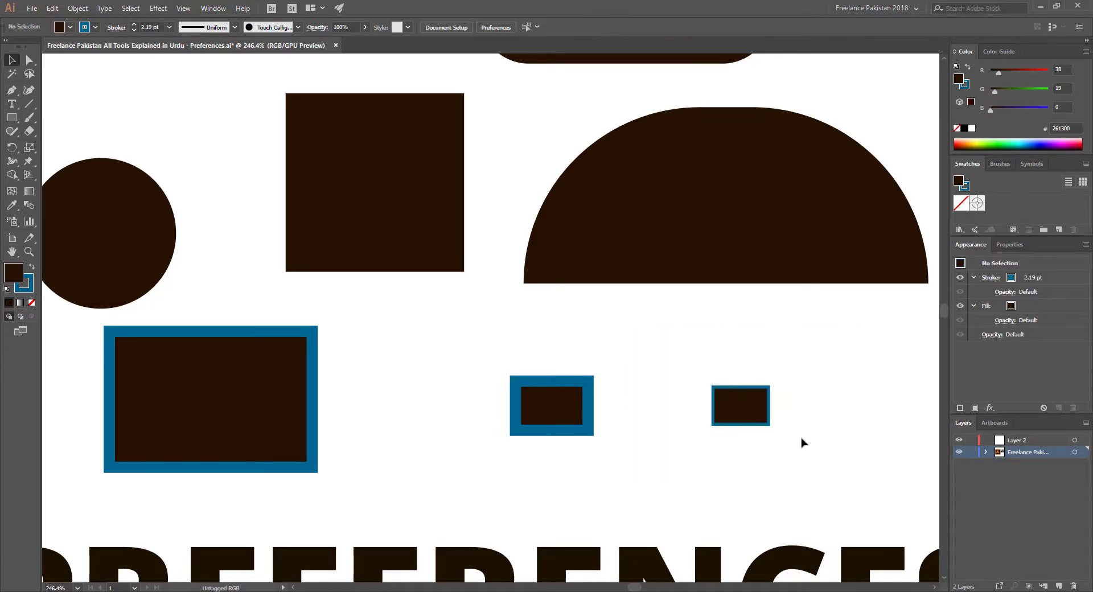
Step: Compare the stroke thickness of the newly scaled rectangle with that of the small rectangle beside it
{"action": "left_click", "coordinate": [718, 416]}
{"action": "left_click", "coordinate": [850, 459]}
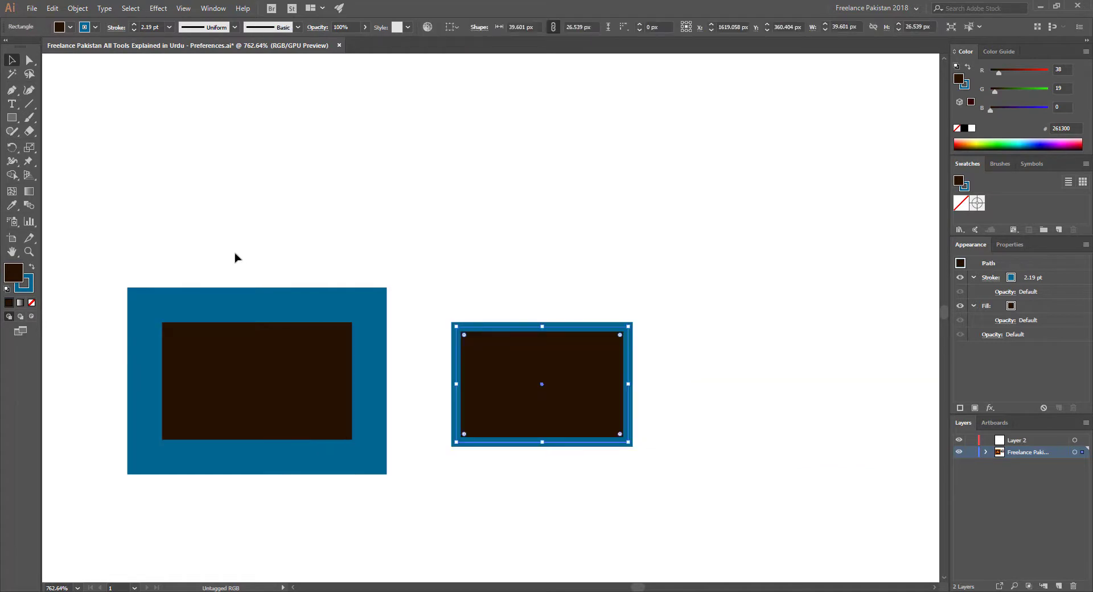
{"action": "left_click", "coordinate": [235, 257]}
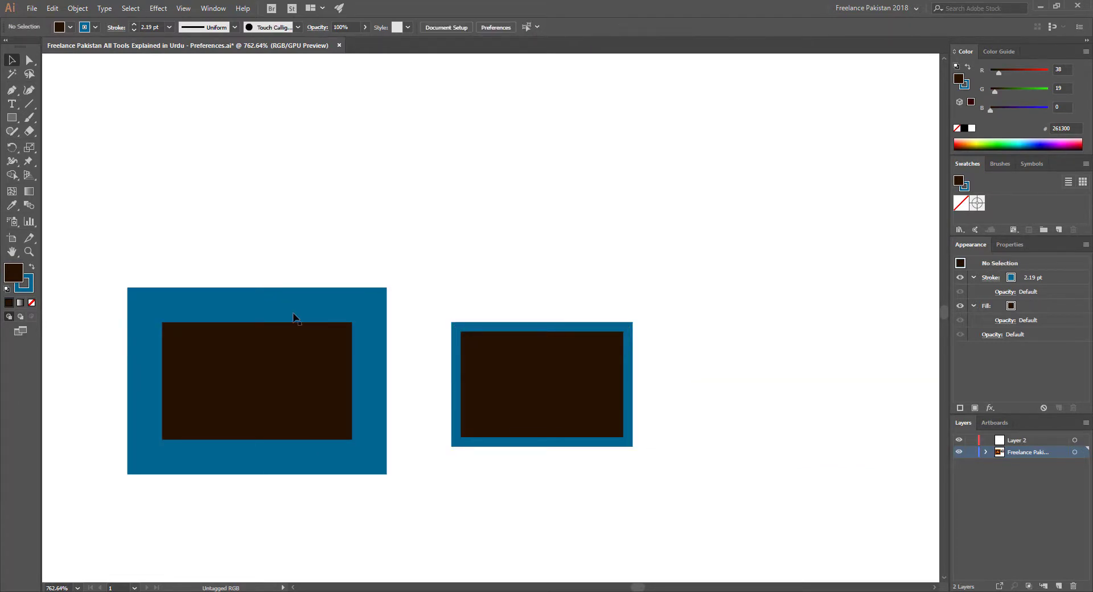
{"action": "left_click", "coordinate": [525, 404]}
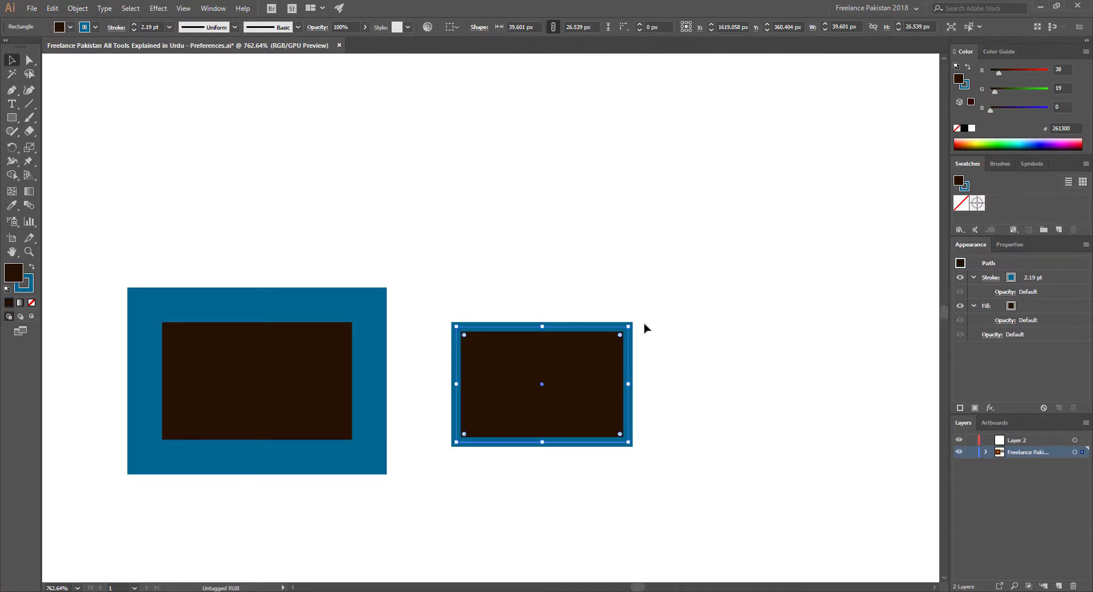
Step: Reopen the preferences and examine the Selection & Anchor Display and Type settings
{"action": "key", "text": "ctrl+k"}
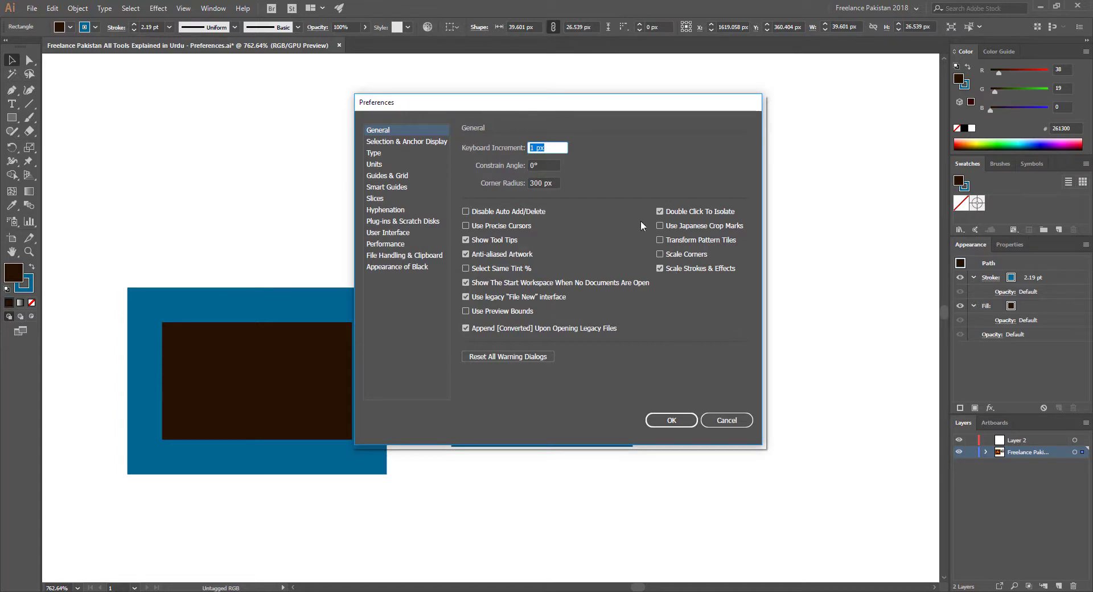
{"action": "left_click_drag", "start_coordinate": [613, 108], "coordinate": [924, 169]}
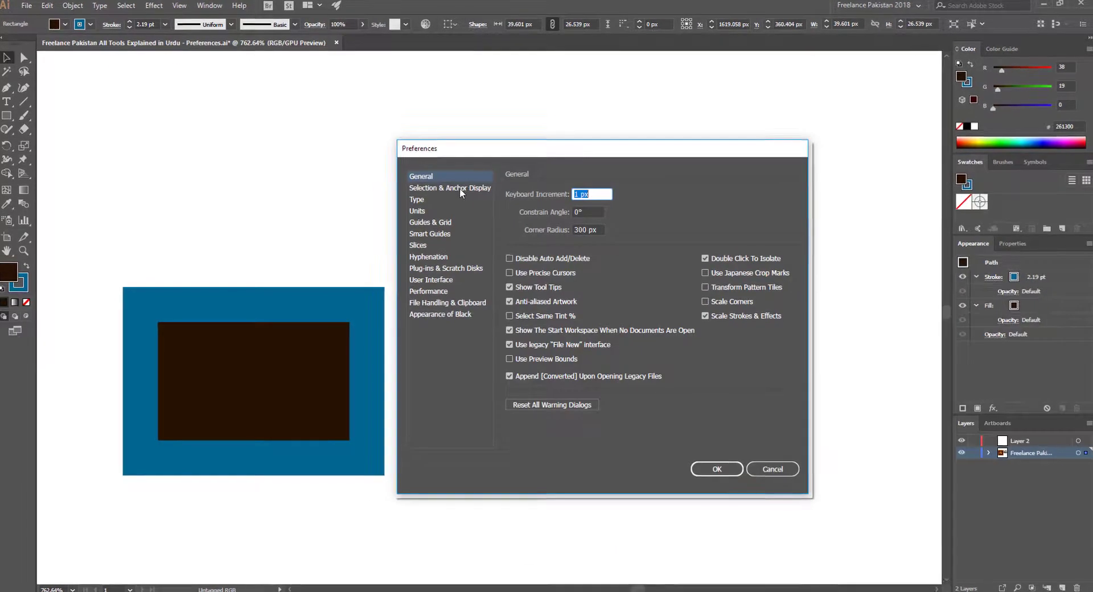
{"action": "left_click", "coordinate": [458, 188]}
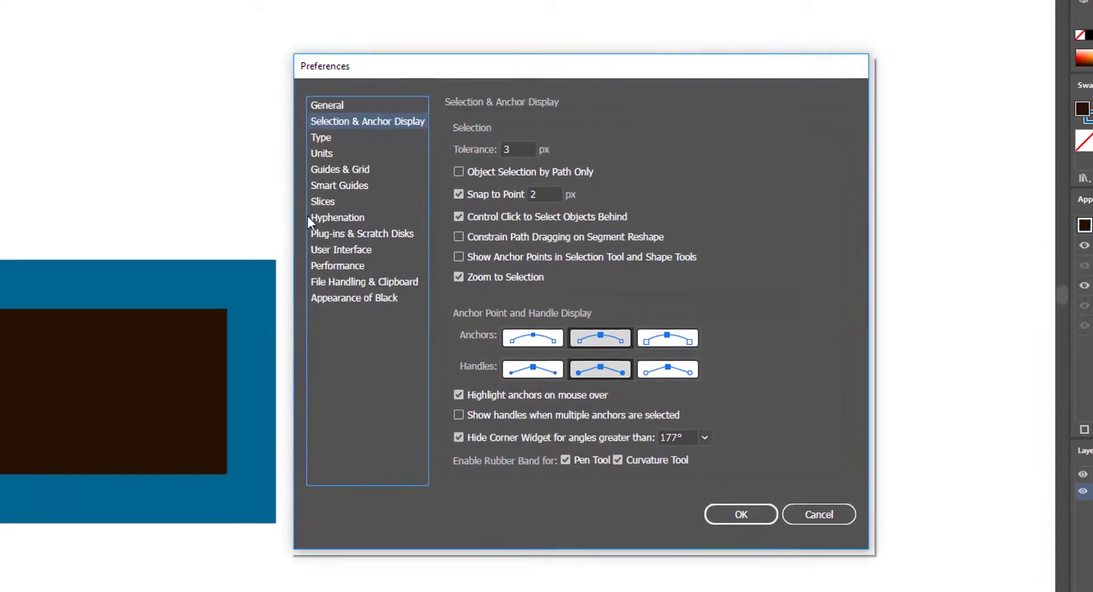
{"action": "left_click", "coordinate": [320, 138]}
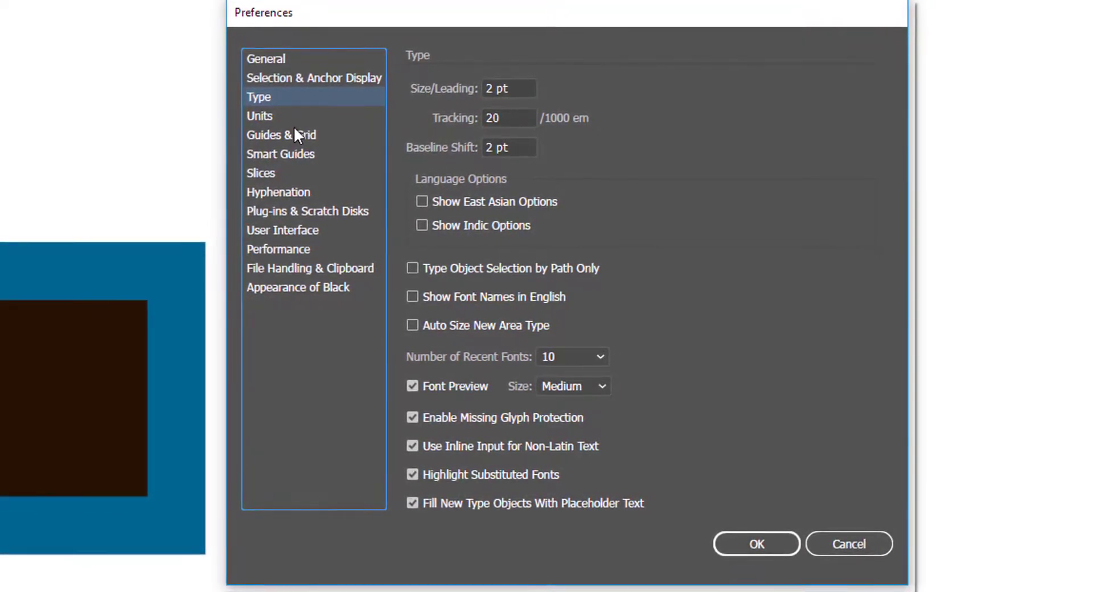
Step: Try Pixels for the General, Stroke and Type units in the Units preferences, and discard the changes
{"action": "left_click", "coordinate": [271, 116]}
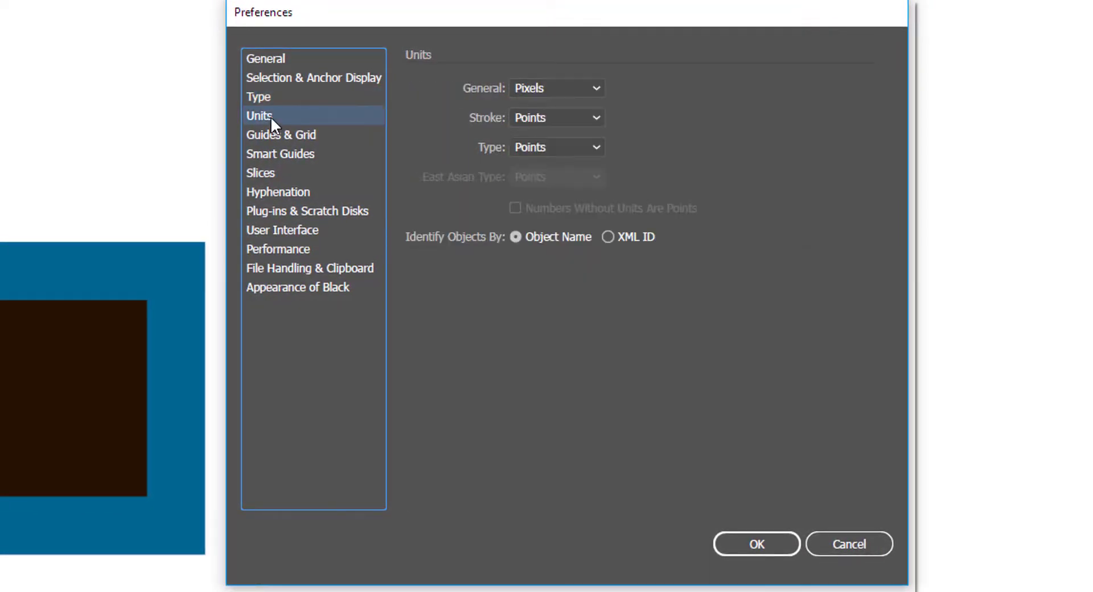
{"action": "left_click", "coordinate": [577, 90]}
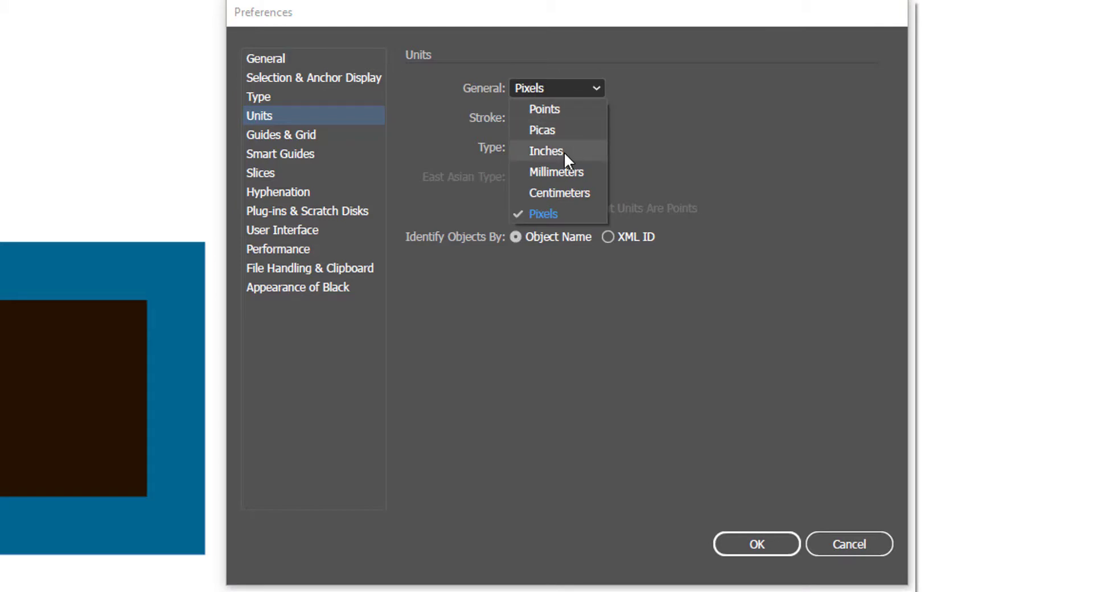
{"action": "left_click", "coordinate": [554, 217]}
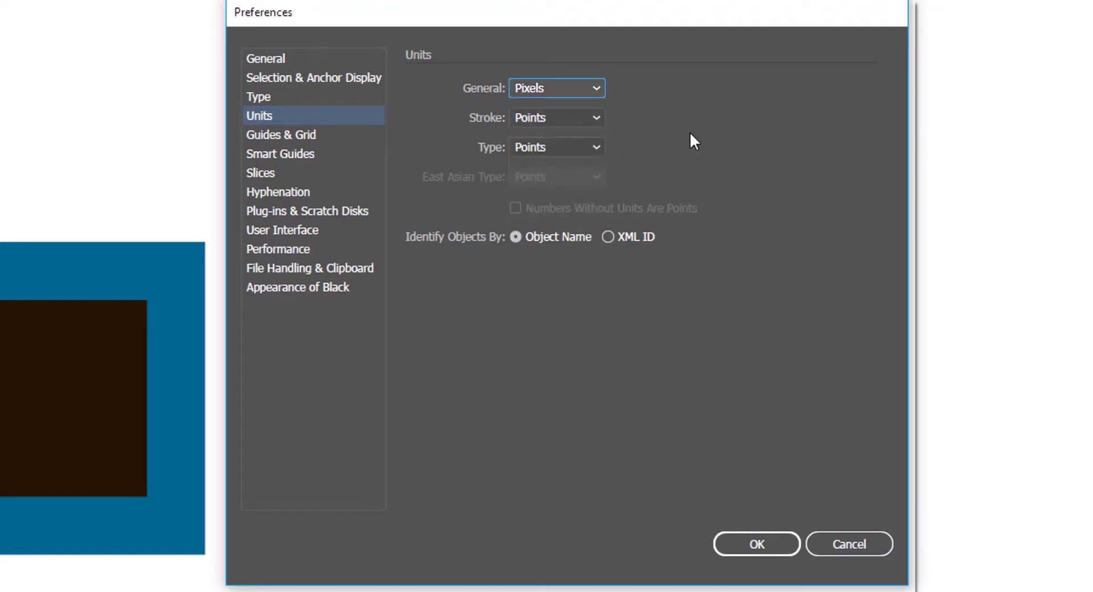
{"action": "left_click", "coordinate": [549, 117]}
{"action": "left_click", "coordinate": [556, 239]}
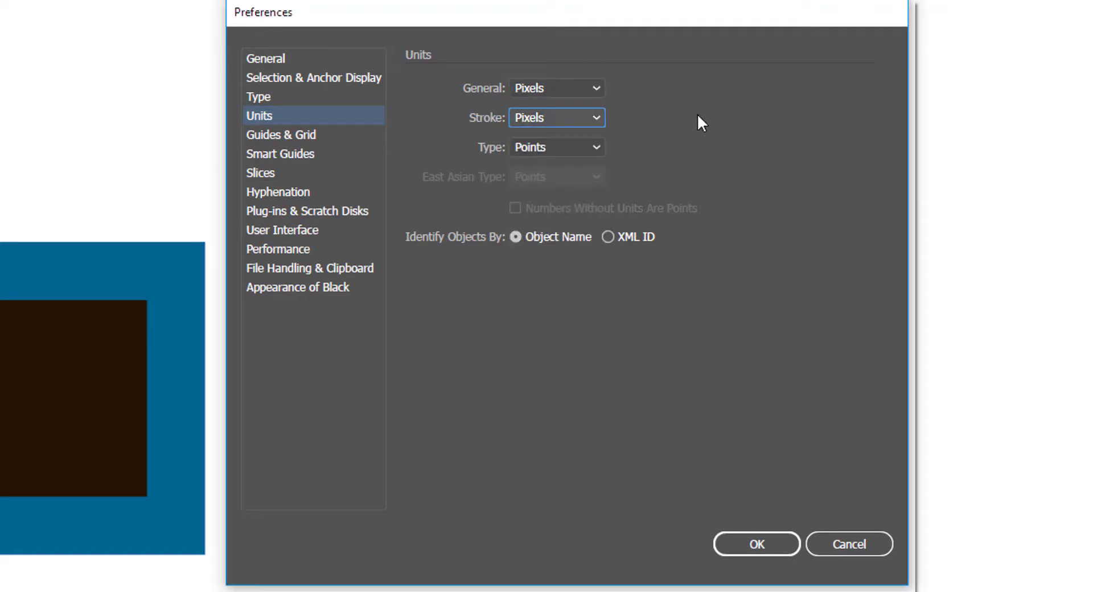
{"action": "left_click", "coordinate": [558, 146]}
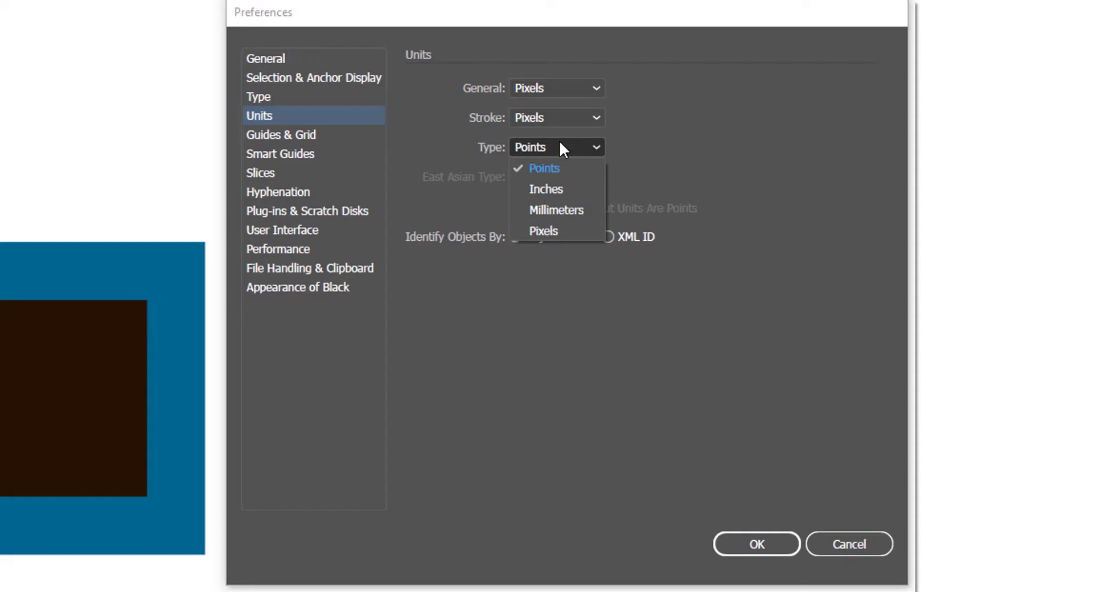
{"action": "left_click", "coordinate": [544, 232]}
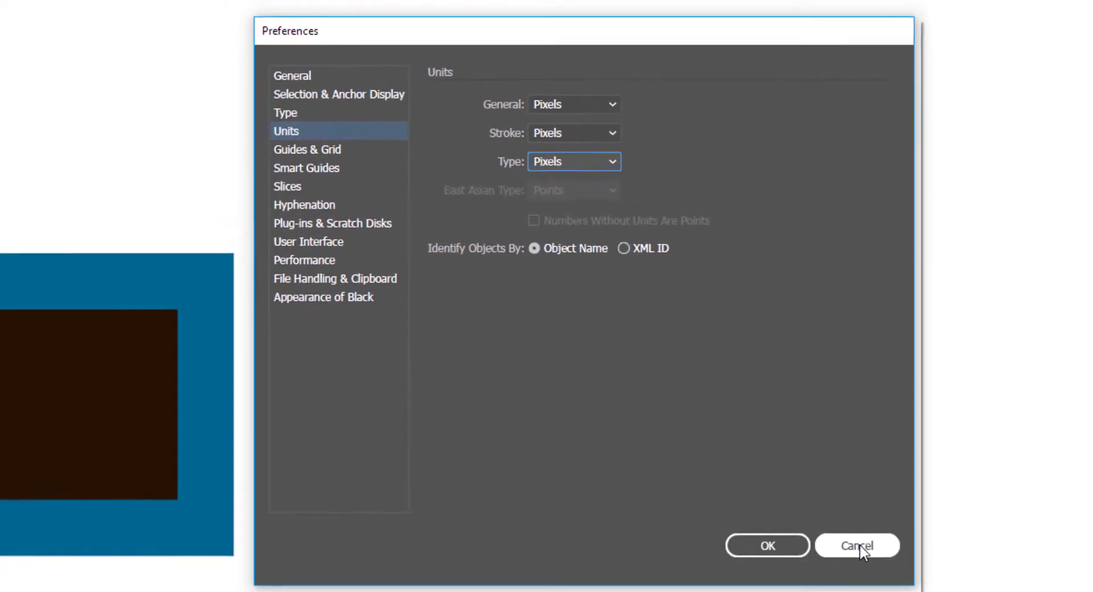
{"action": "left_click", "coordinate": [867, 547]}
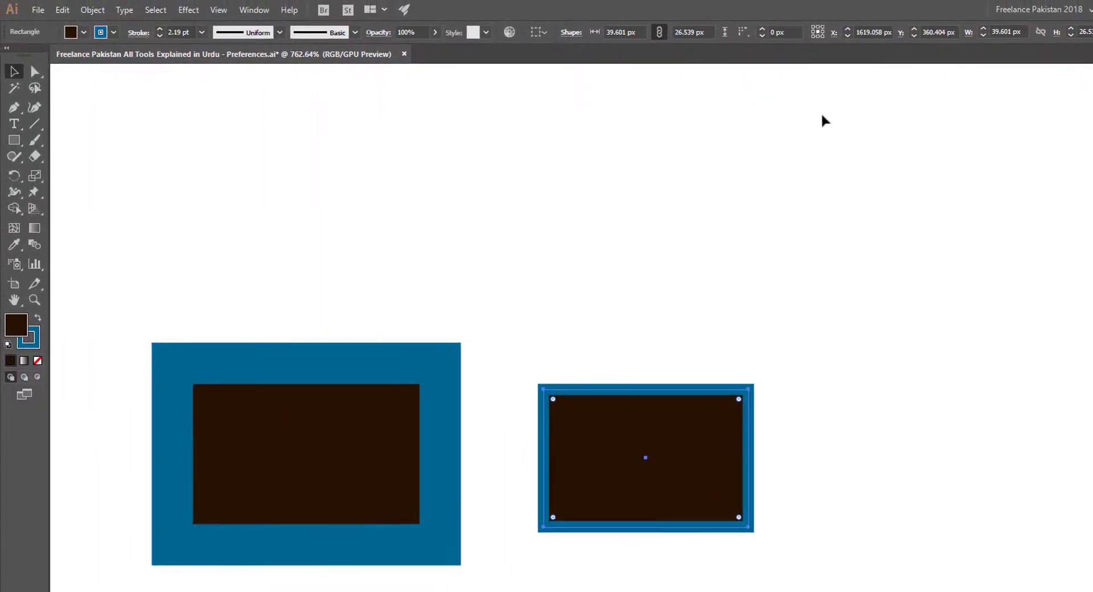
Step: Show the rulers and switch their units to inches and finally to points
{"action": "key", "text": "ctrl+r"}
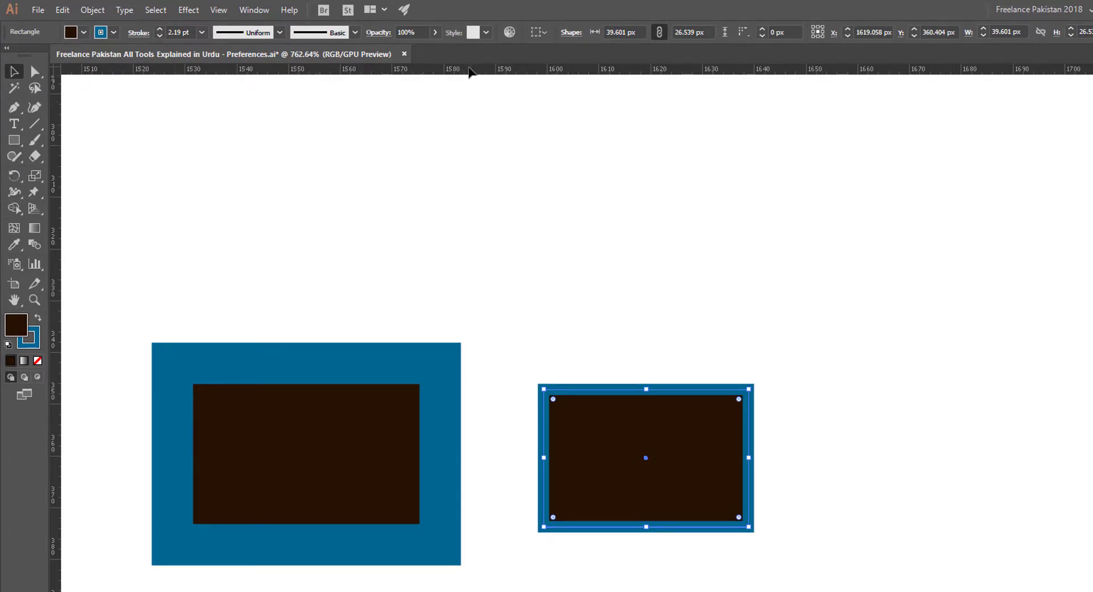
{"action": "right_click", "coordinate": [471, 71]}
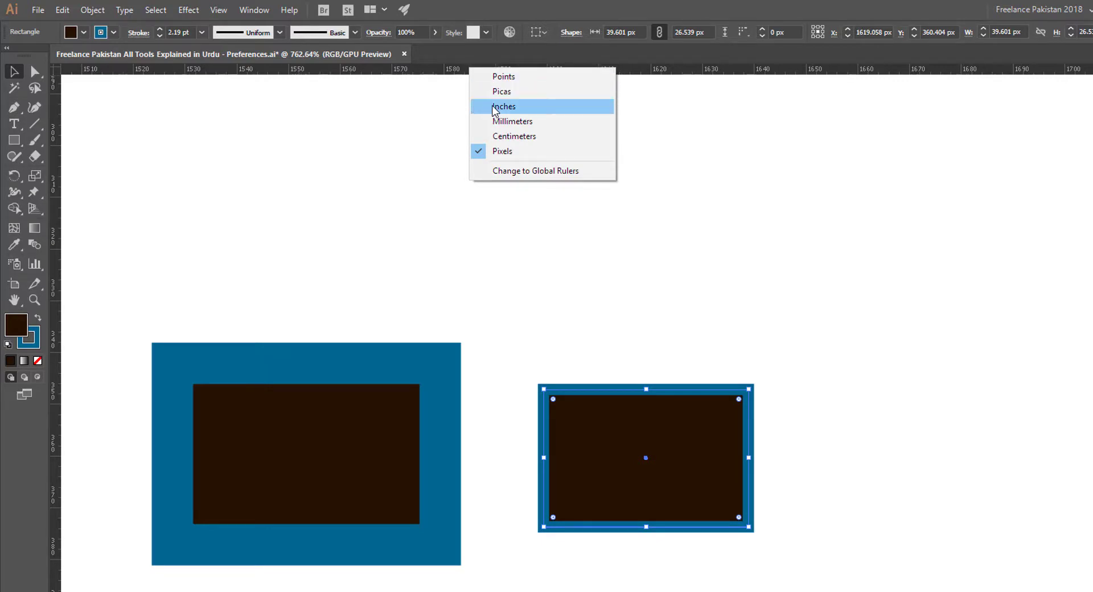
{"action": "left_click", "coordinate": [496, 107]}
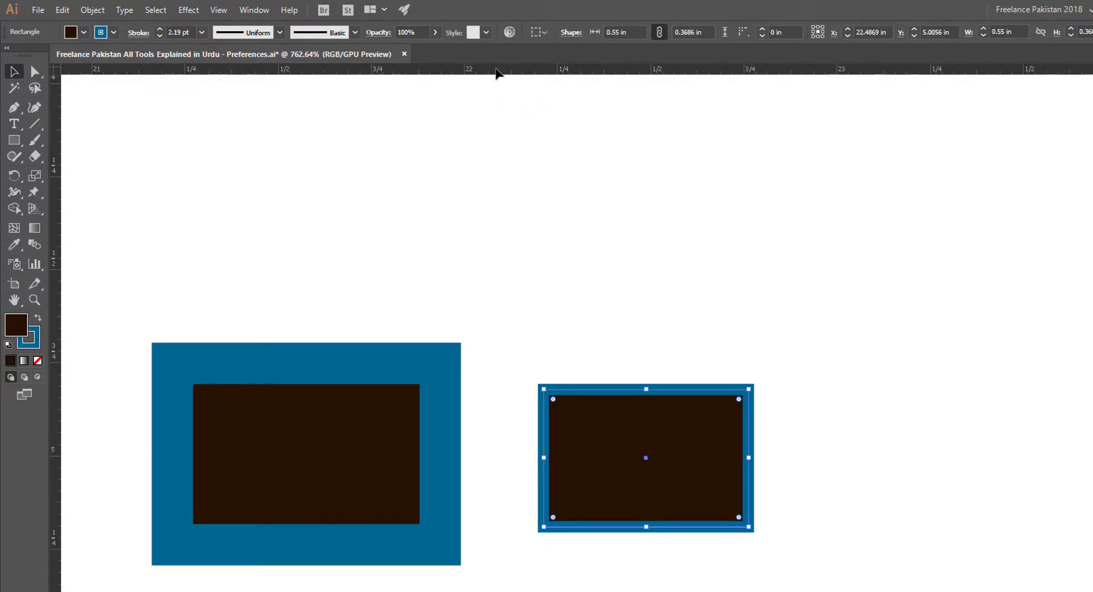
{"action": "right_click", "coordinate": [495, 73]}
{"action": "left_click", "coordinate": [512, 75]}
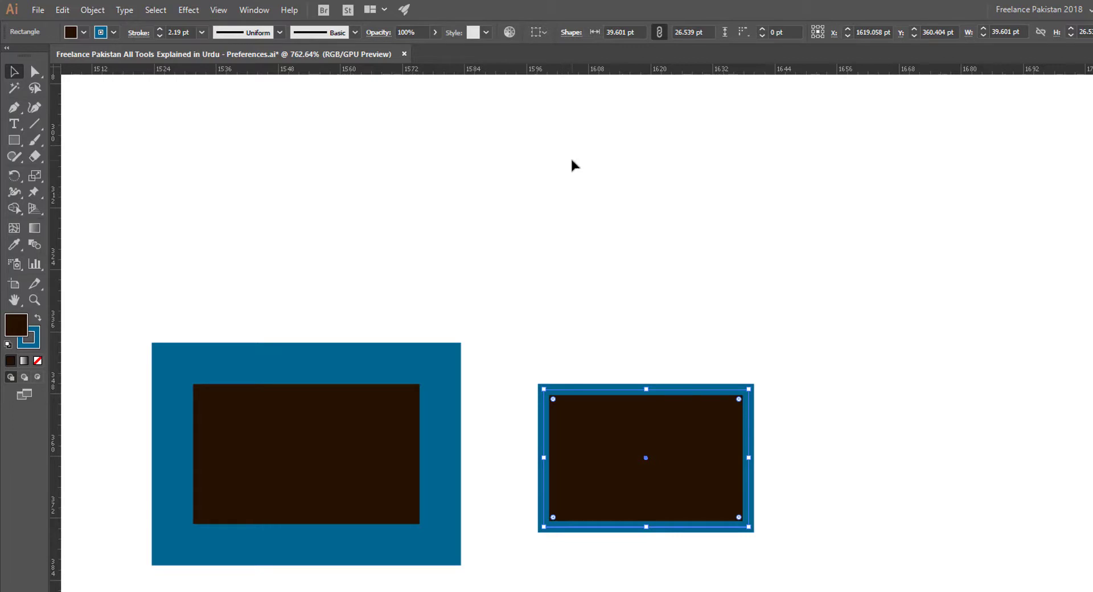
Step: Examine the guide colour and style options in the Guides & Grid preferences
{"action": "key", "text": "ctrl+k"}
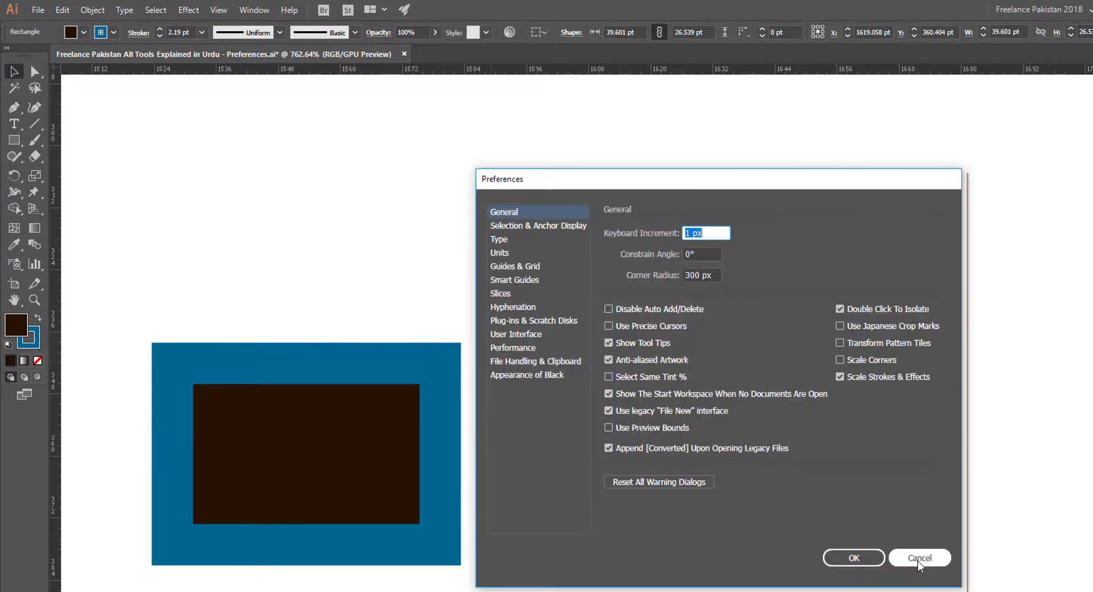
{"action": "left_click", "coordinate": [521, 268]}
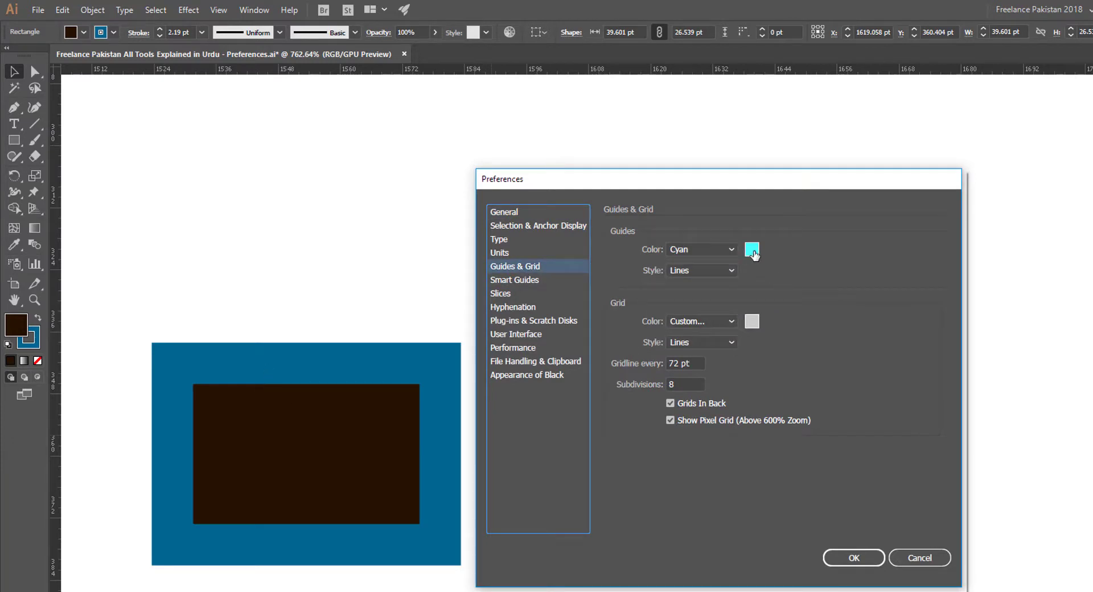
{"action": "left_click", "coordinate": [752, 251]}
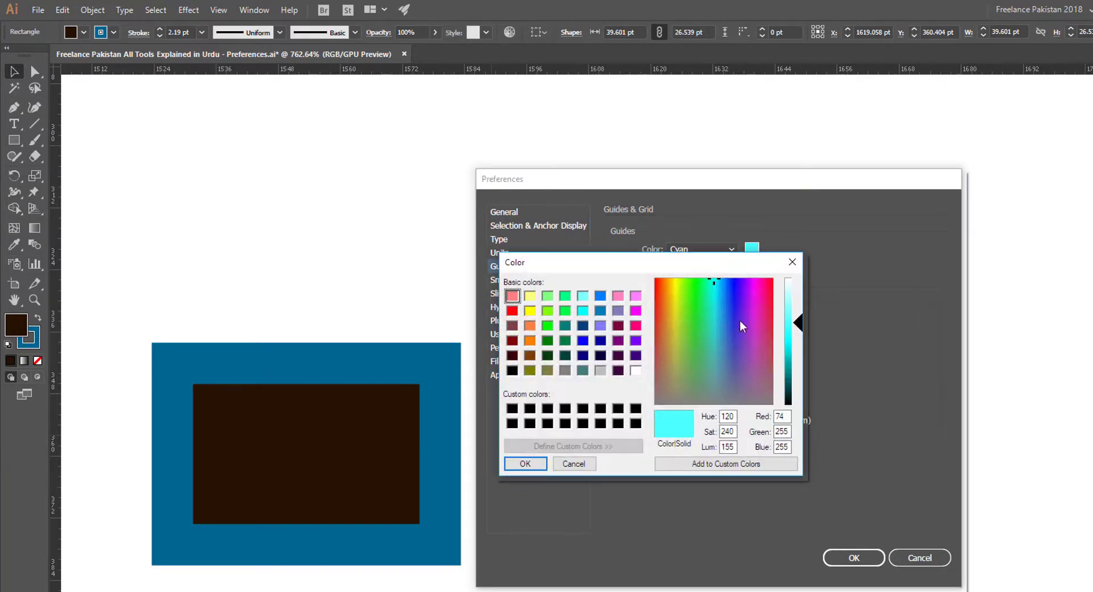
{"action": "left_click", "coordinate": [573, 464]}
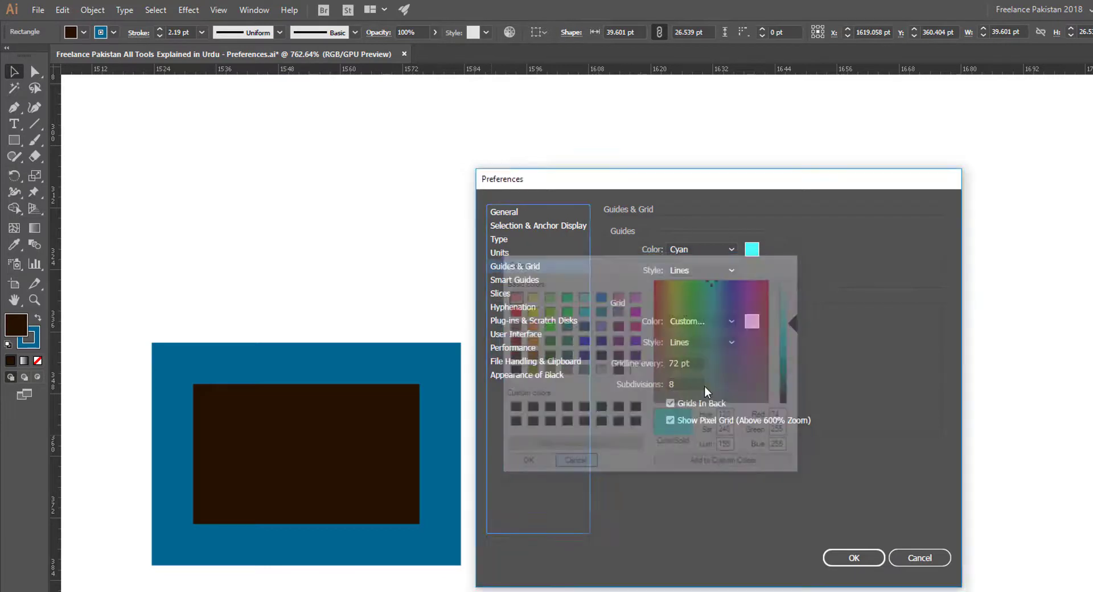
{"action": "left_click", "coordinate": [706, 250]}
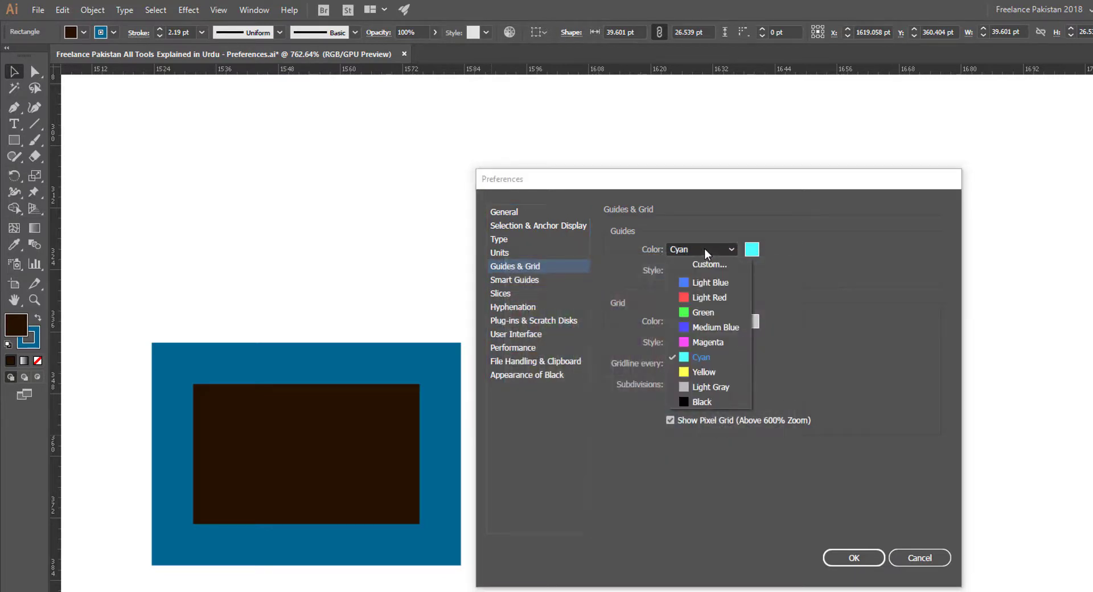
{"action": "left_click", "coordinate": [820, 272]}
{"action": "left_click", "coordinate": [702, 271]}
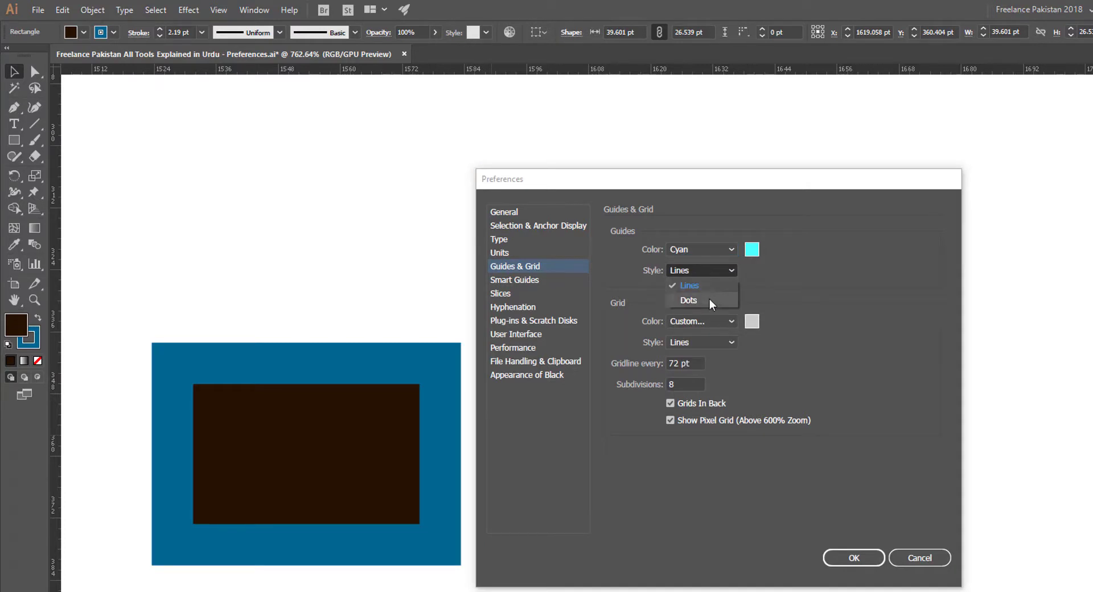
{"action": "left_click", "coordinate": [769, 289]}
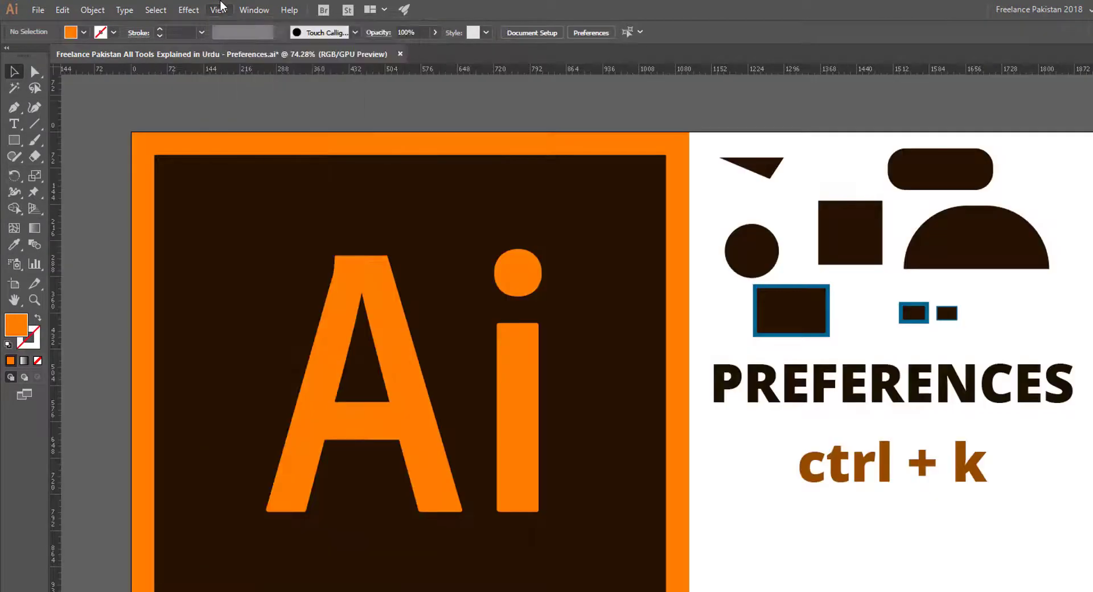
Step: Show the document grid and inspect its lines up close above the artboard
{"action": "left_click", "coordinate": [219, 8]}
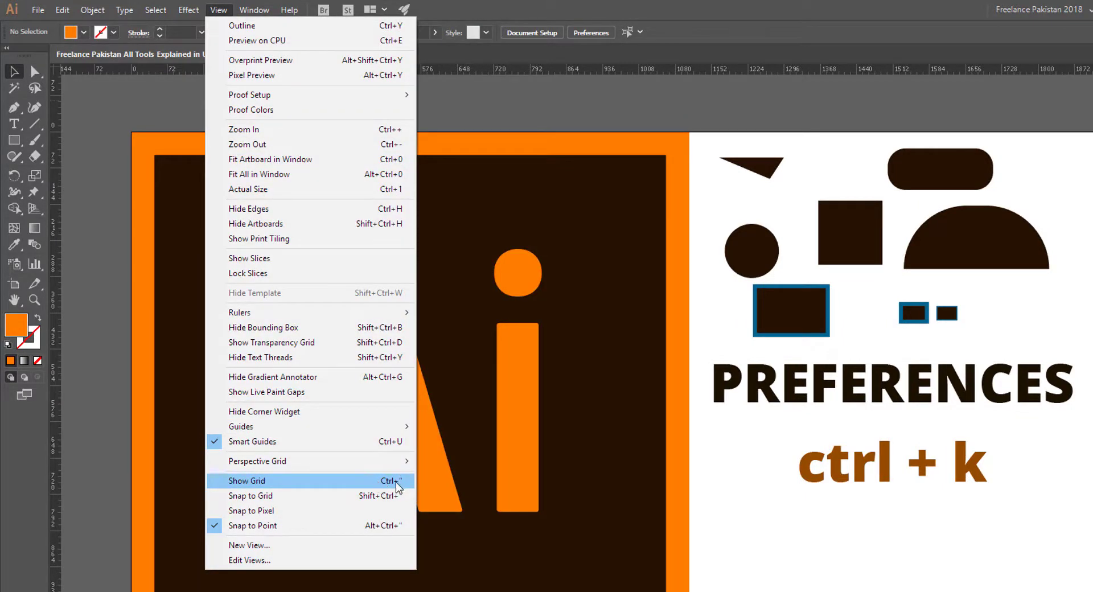
{"action": "left_click", "coordinate": [357, 485]}
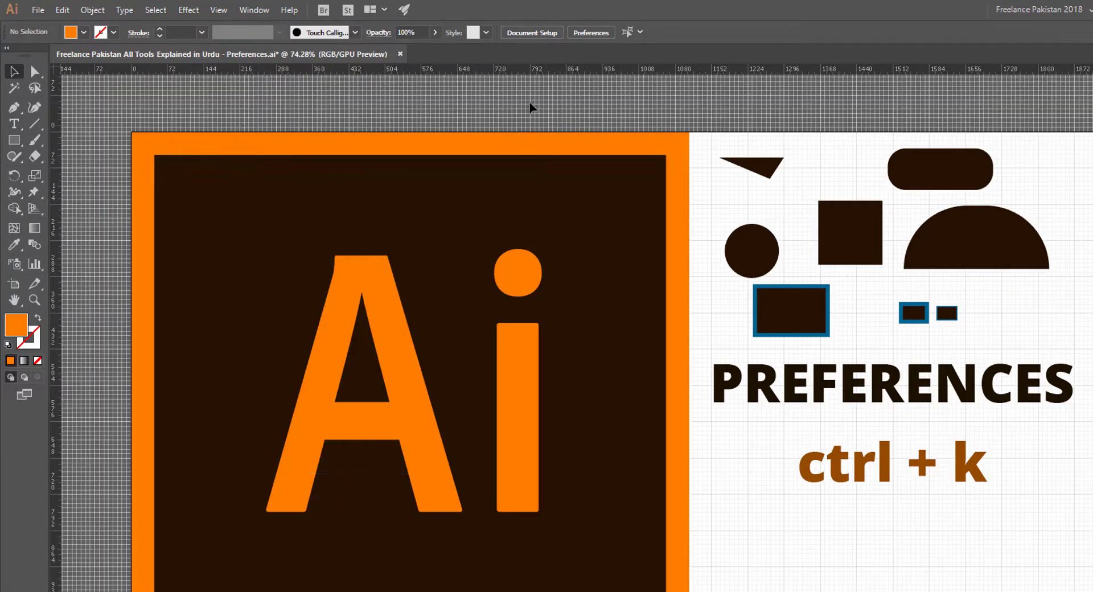
{"action": "left_click_drag", "start_coordinate": [521, 108], "coordinate": [987, 369]}
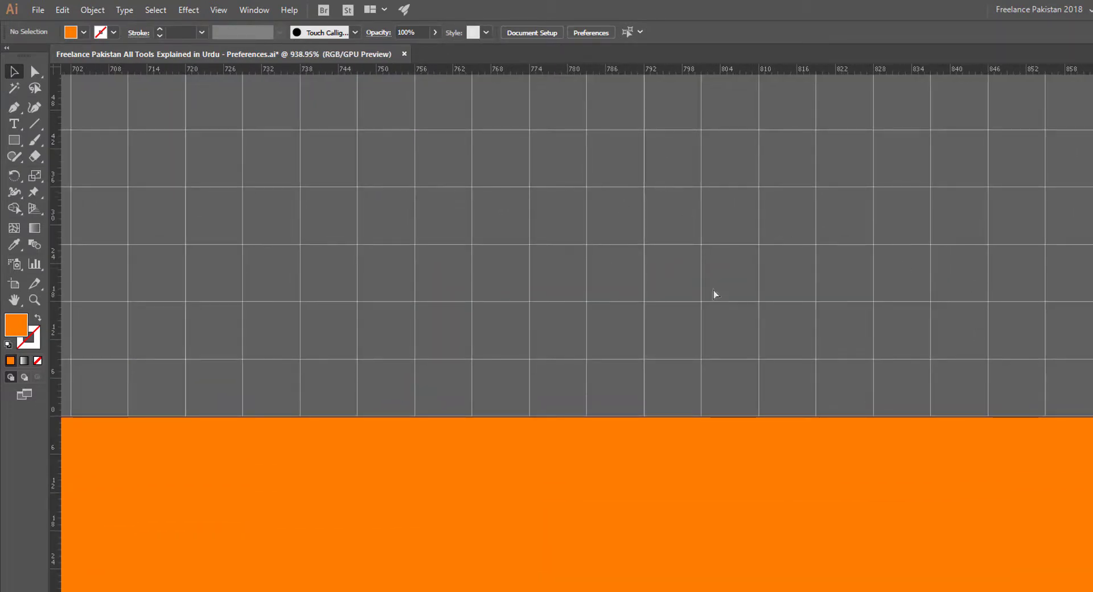
{"action": "left_click_drag", "start_coordinate": [715, 294], "coordinate": [166, 235]}
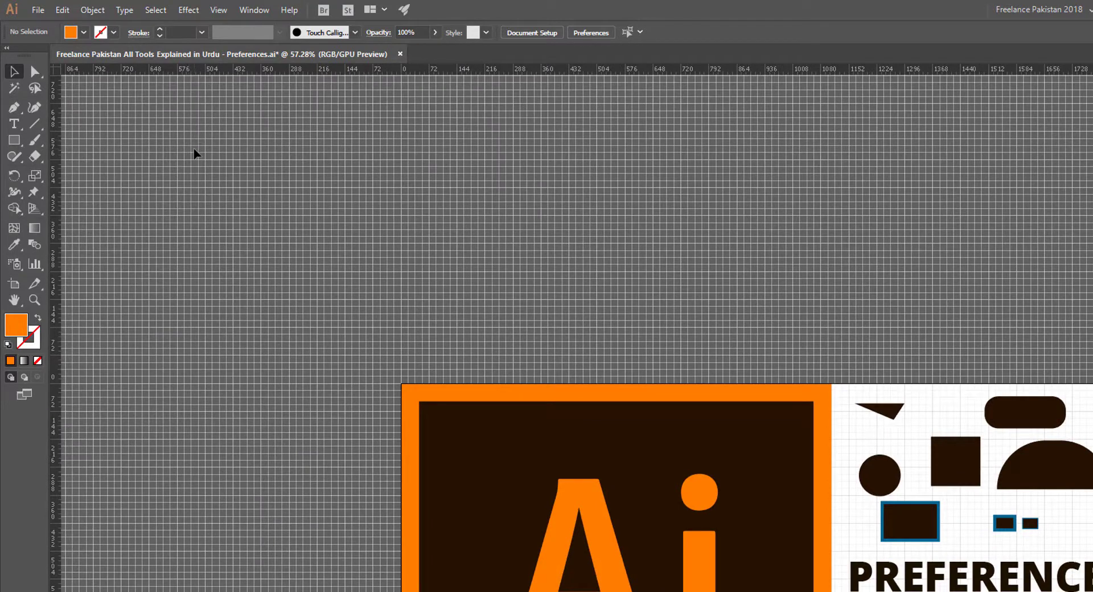
Step: Set a custom pink grid colour in the Guides & Grid preferences and apply it
{"action": "key", "text": "ctrl+k"}
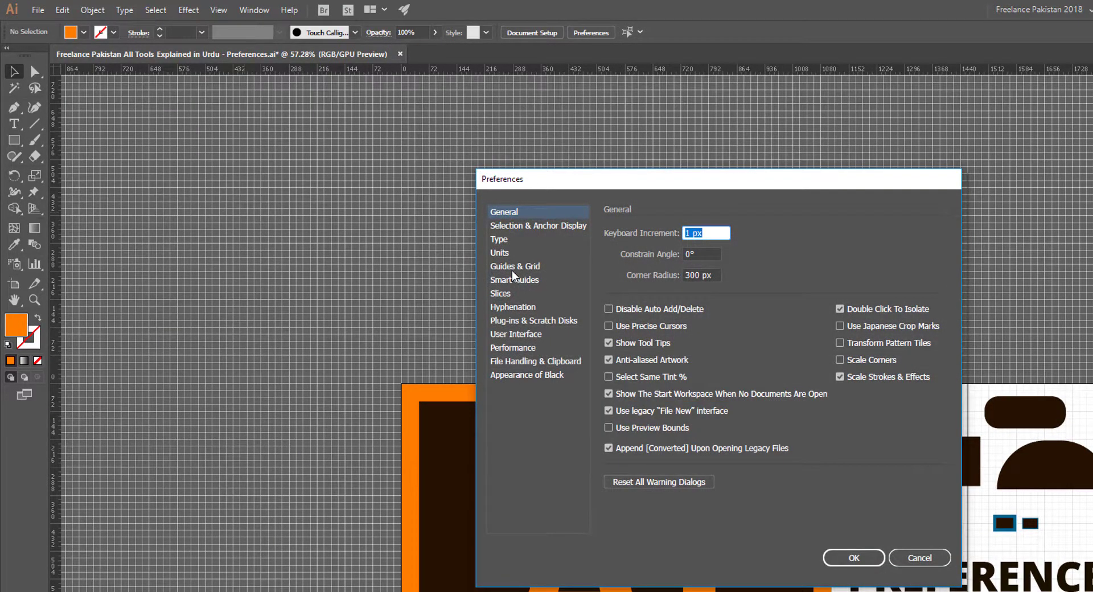
{"action": "left_click", "coordinate": [512, 268]}
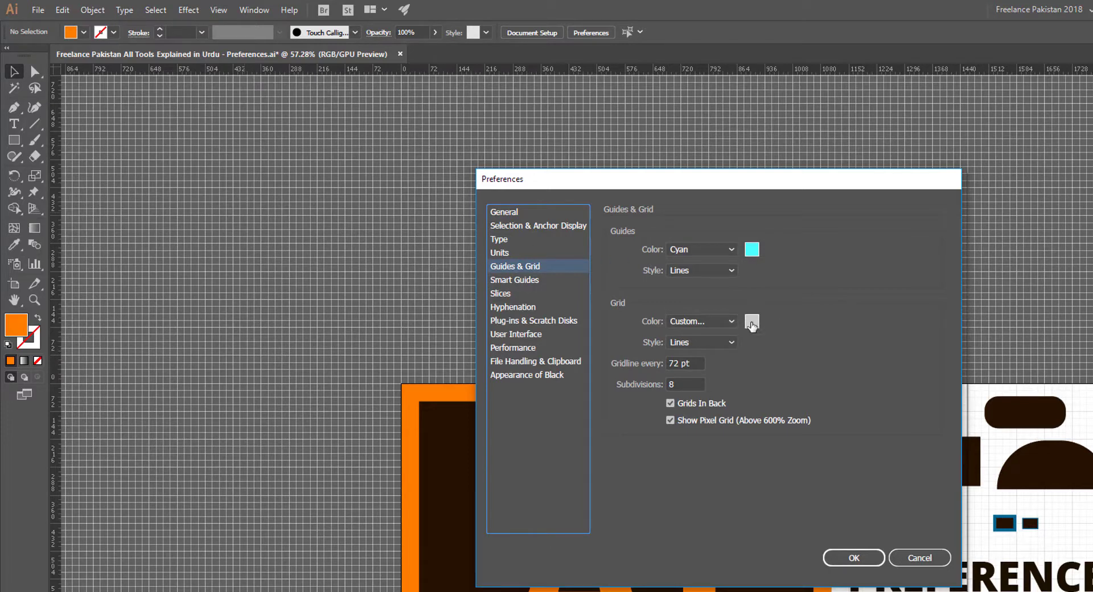
{"action": "left_click", "coordinate": [752, 322]}
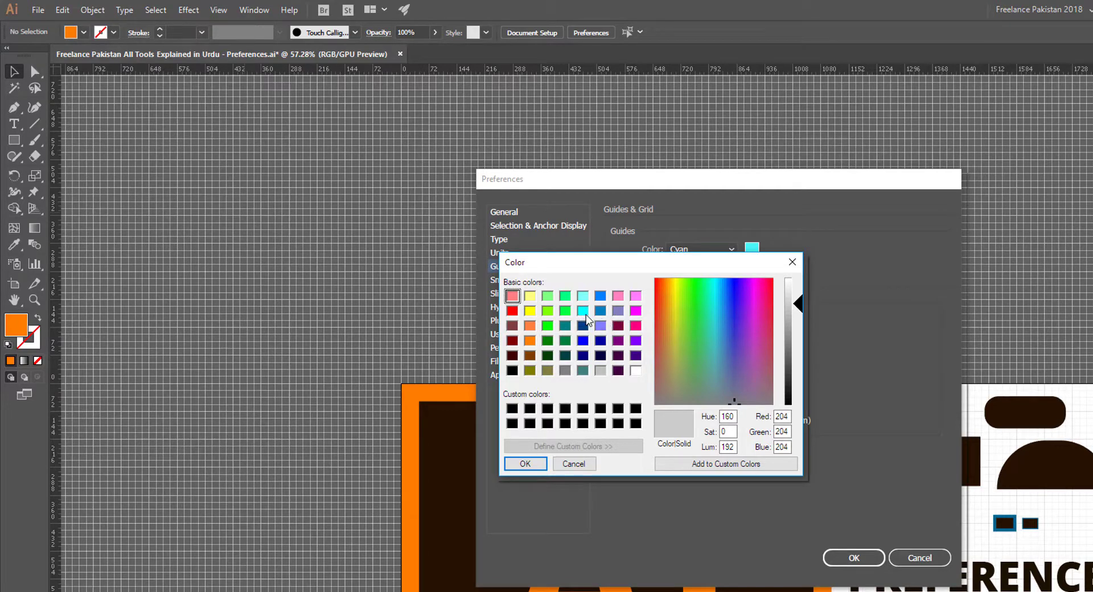
{"action": "left_click", "coordinate": [617, 296]}
{"action": "left_click", "coordinate": [525, 463]}
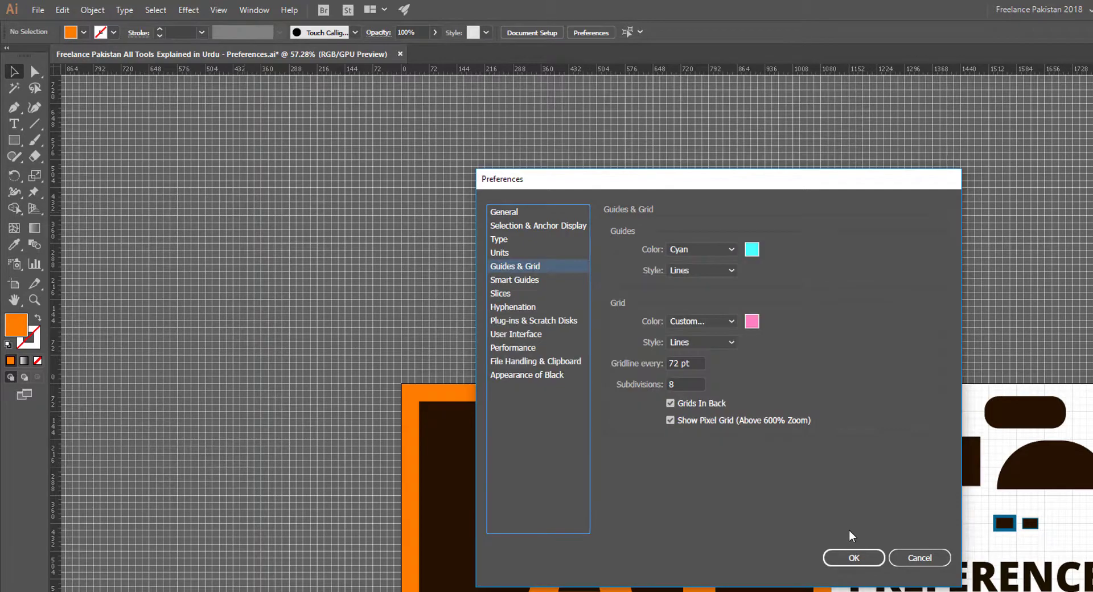
{"action": "left_click", "coordinate": [870, 559]}
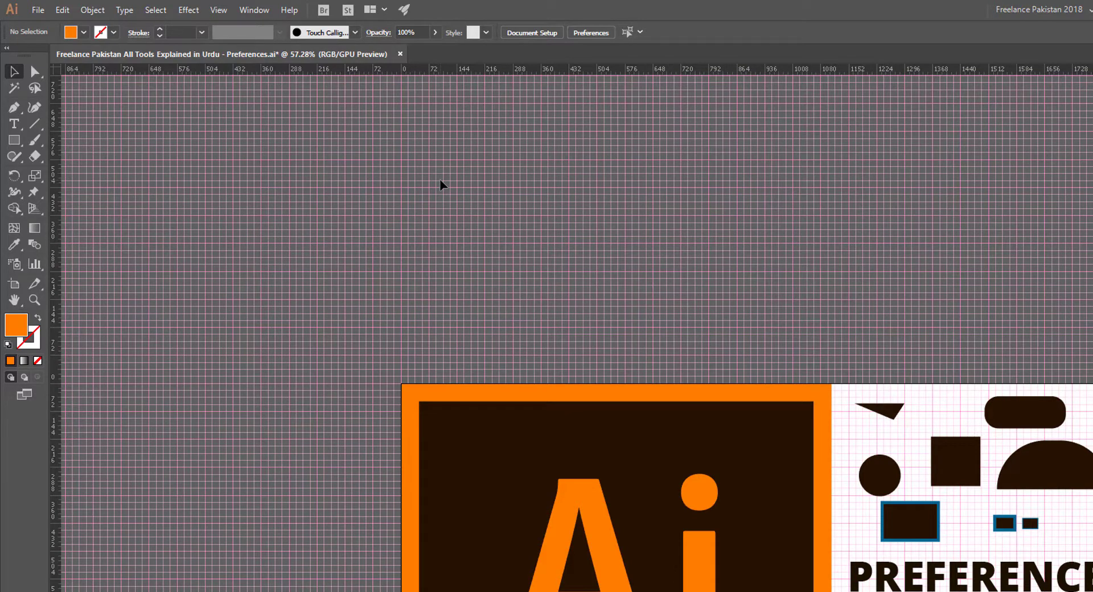
Step: Set the custom grid colour to light gray (RGB 192, 192, 192) in the Guides & Grid preferences and apply it
{"action": "key", "text": "ctrl+k"}
{"action": "left_click", "coordinate": [516, 266]}
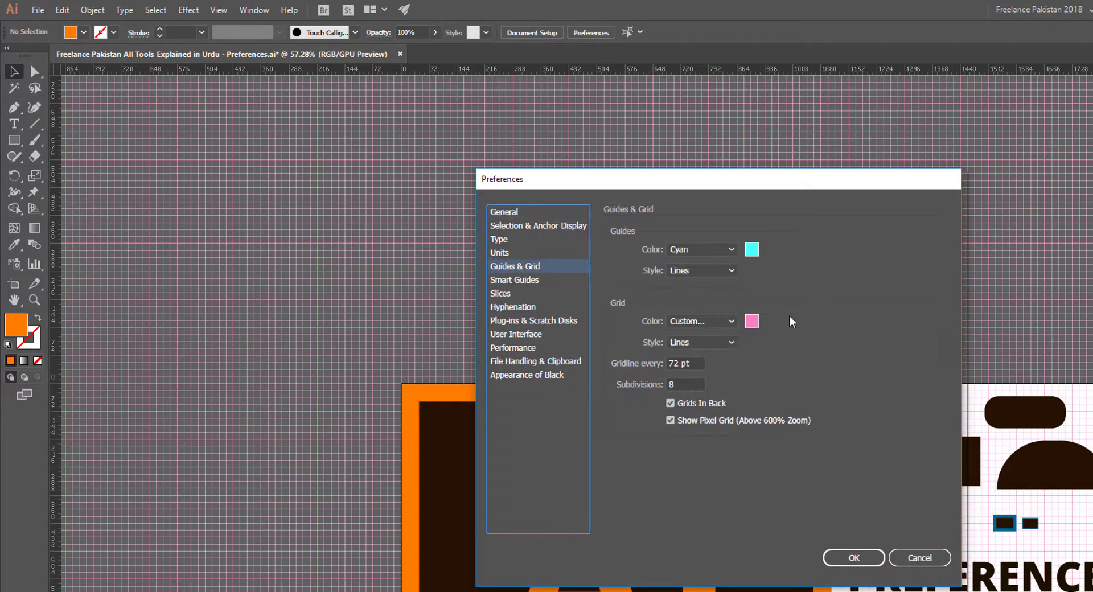
{"action": "left_click", "coordinate": [752, 321]}
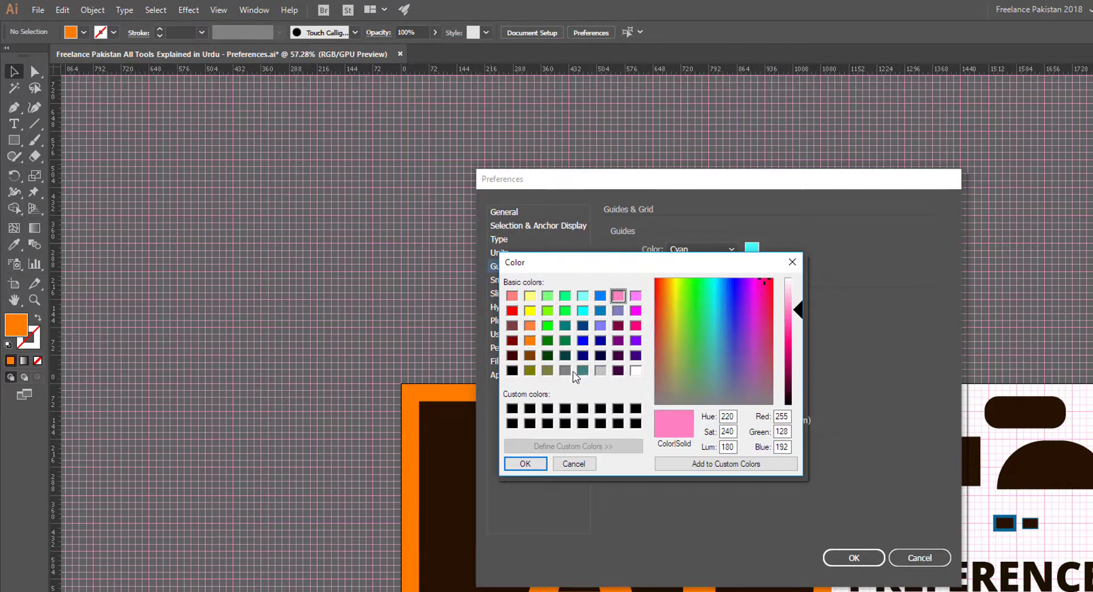
{"action": "left_click", "coordinate": [601, 371]}
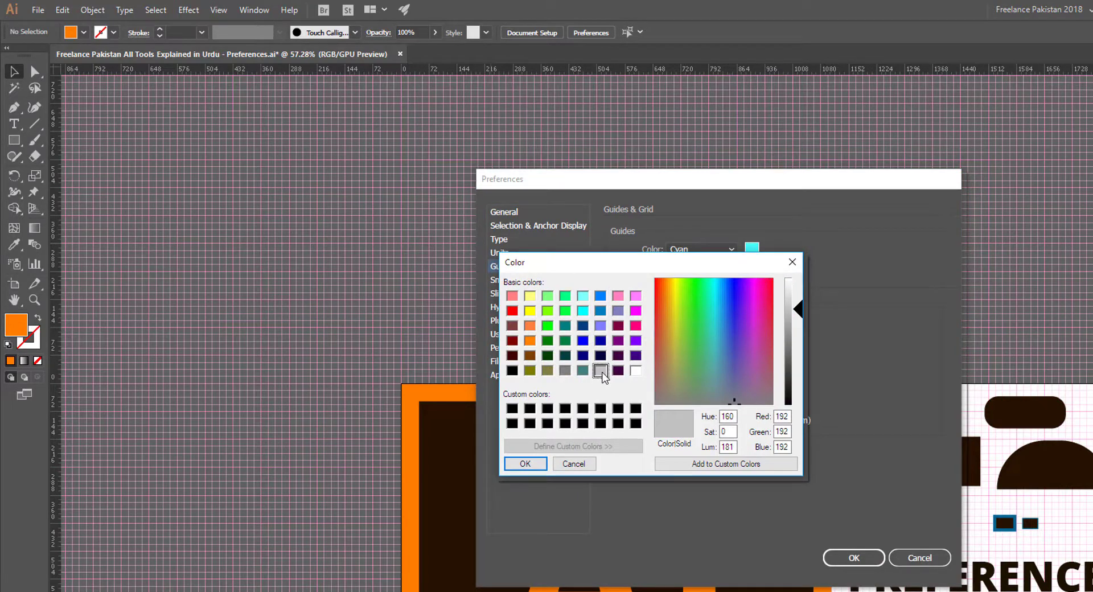
{"action": "left_click", "coordinate": [525, 463]}
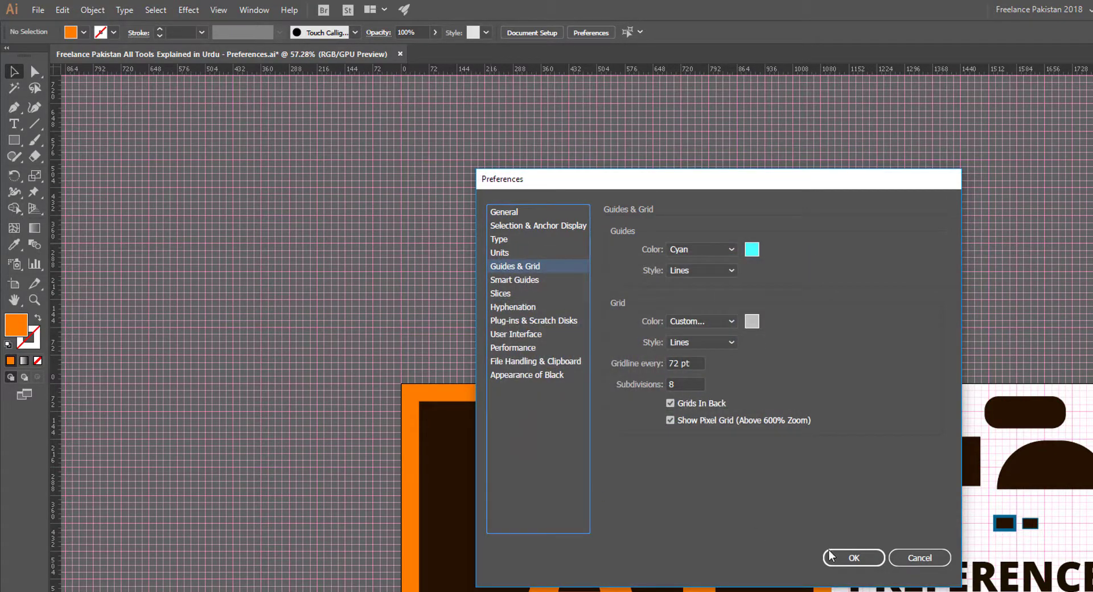
{"action": "left_click", "coordinate": [853, 557]}
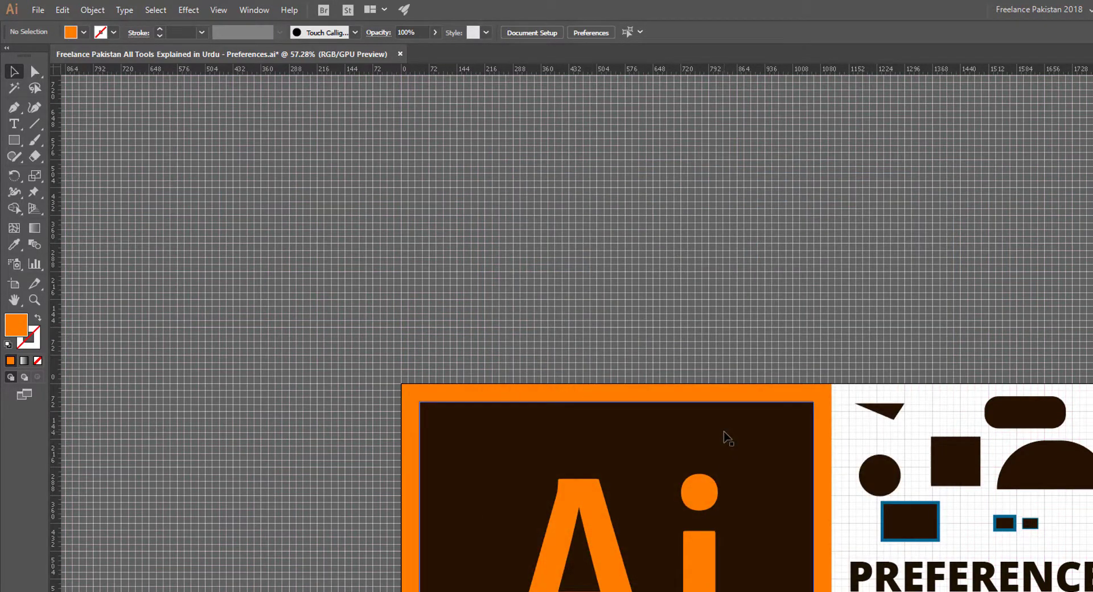
Step: Select the large blue-bordered rectangle above the PREFERENCES heading and hide the document grid
{"action": "left_click_drag", "start_coordinate": [708, 408], "coordinate": [485, 209]}
{"action": "left_click", "coordinate": [712, 322]}
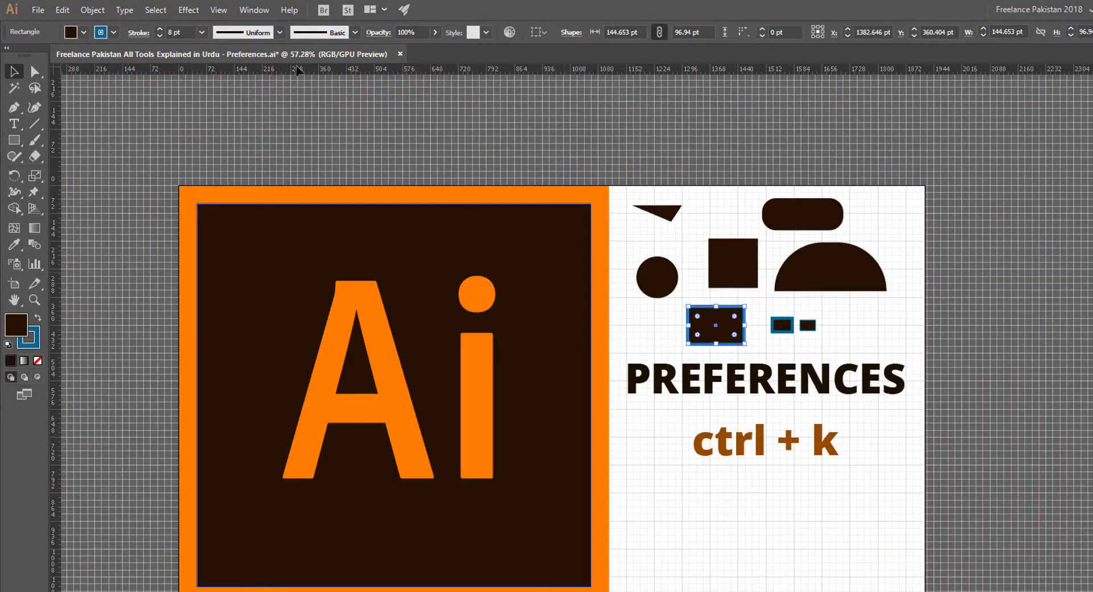
{"action": "left_click", "coordinate": [225, 11]}
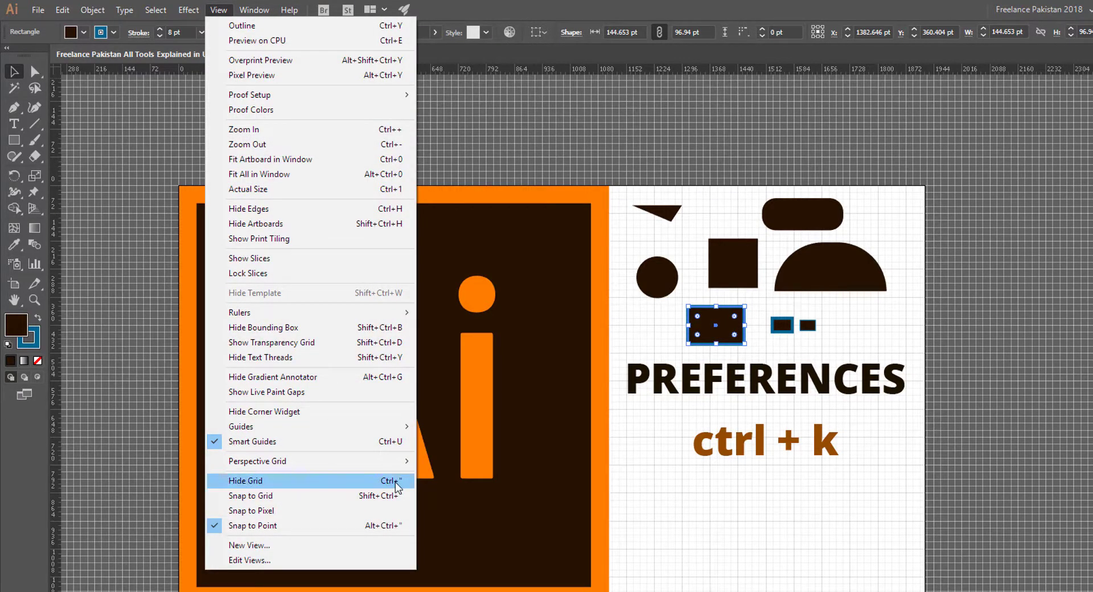
{"action": "left_click", "coordinate": [312, 485]}
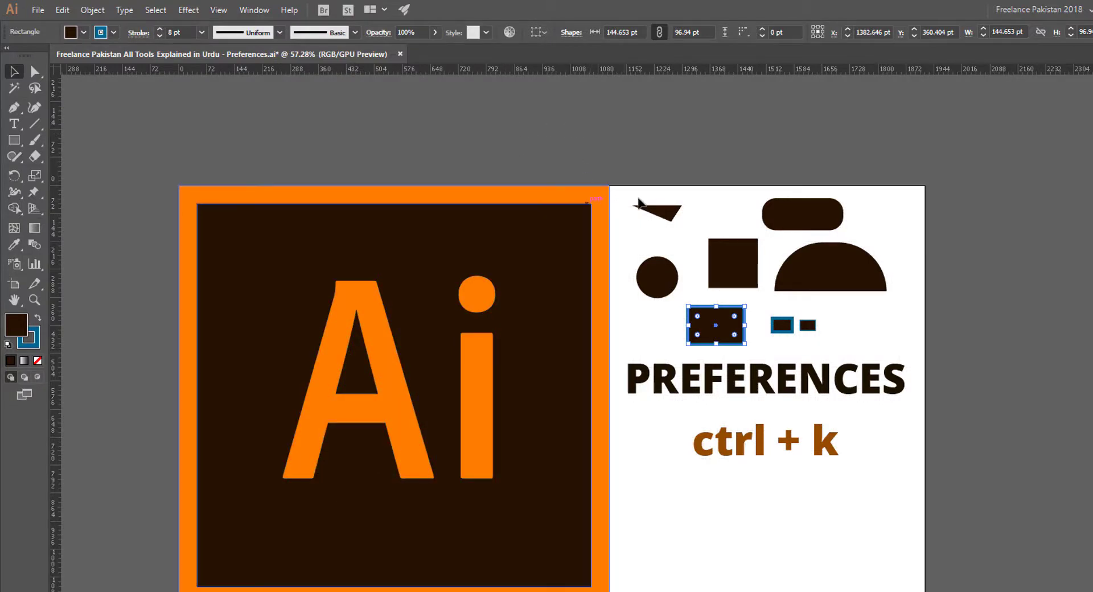
Step: Review the Smart Guides display options in the preferences with nothing selected
{"action": "left_click", "coordinate": [638, 198]}
{"action": "key", "text": "ctrl+k"}
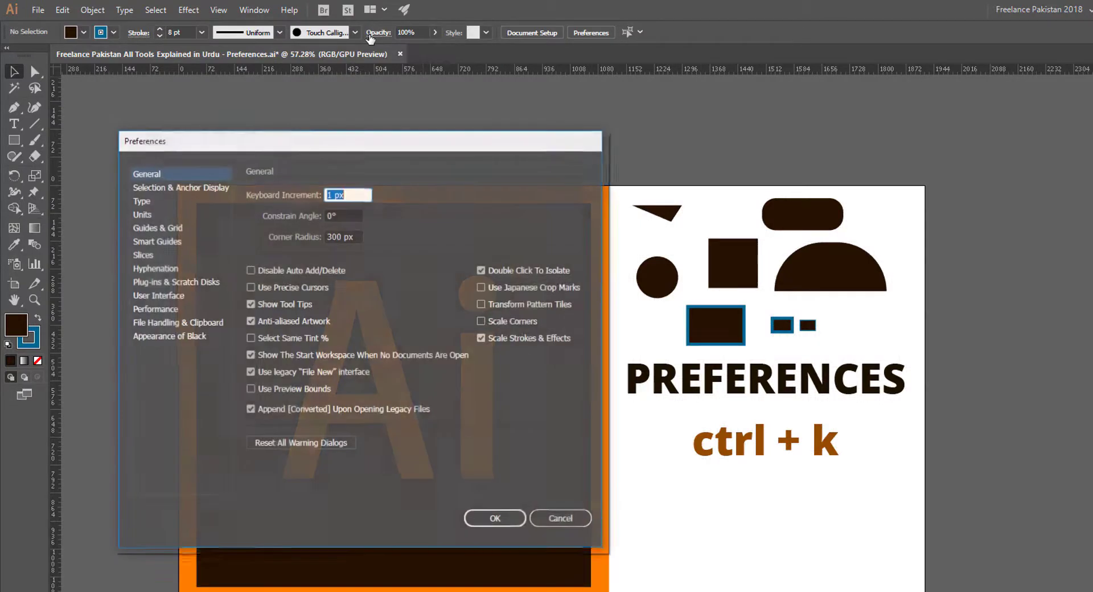
{"action": "left_click", "coordinate": [168, 245]}
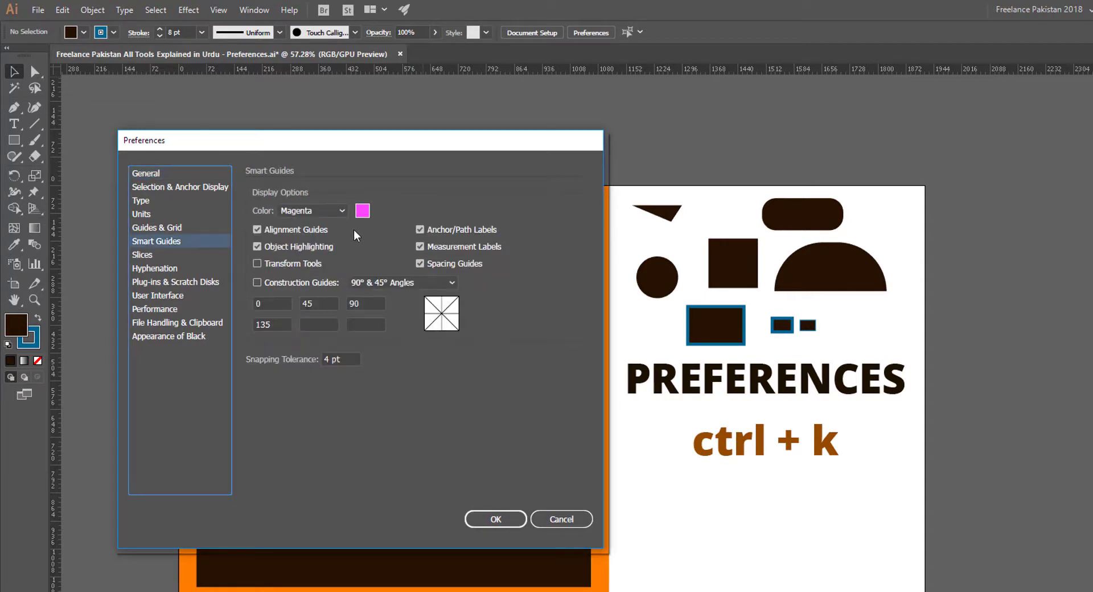
{"action": "left_click", "coordinate": [495, 519]}
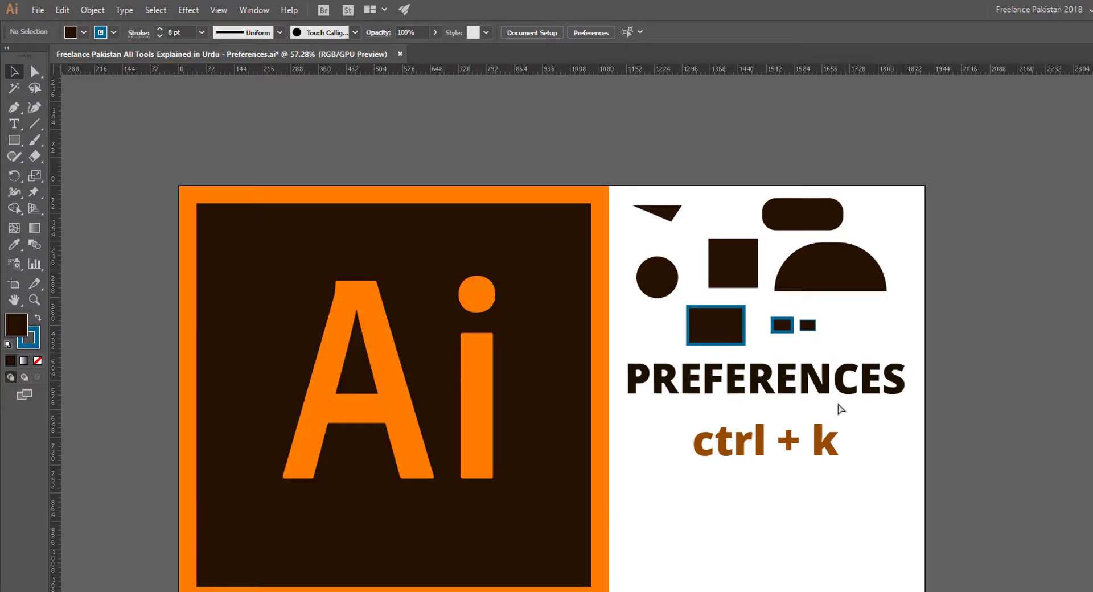
Step: Move the large blue-bordered rectangle about 45 pt to the right and recheck the Smart Guides preferences
{"action": "left_click_drag", "start_coordinate": [740, 290], "coordinate": [968, 442]}
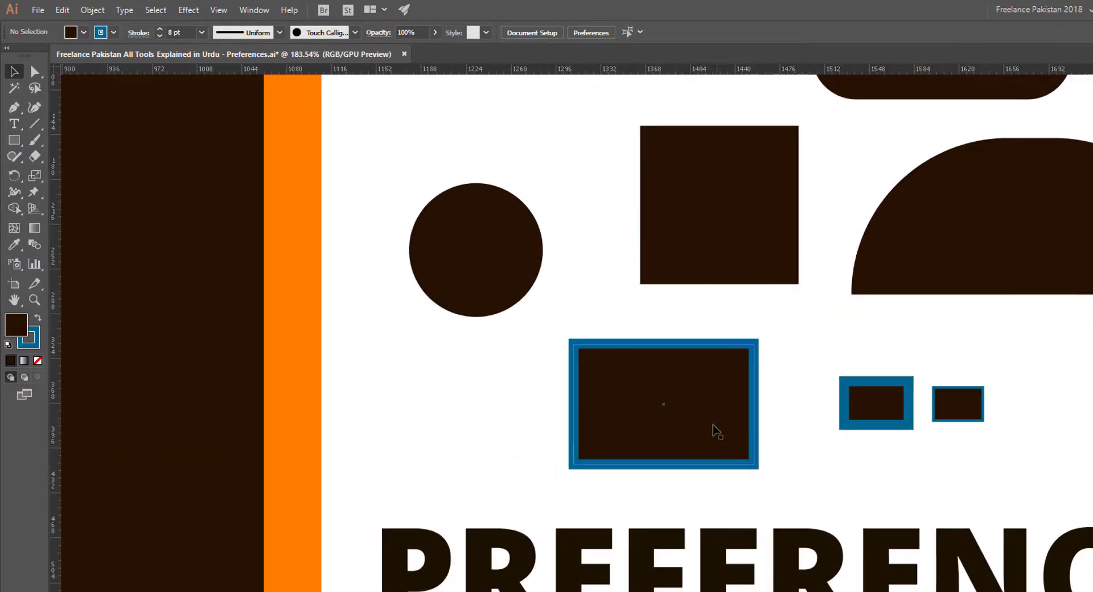
{"action": "left_click", "coordinate": [711, 422]}
{"action": "left_click_drag", "start_coordinate": [713, 405], "coordinate": [759, 393]}
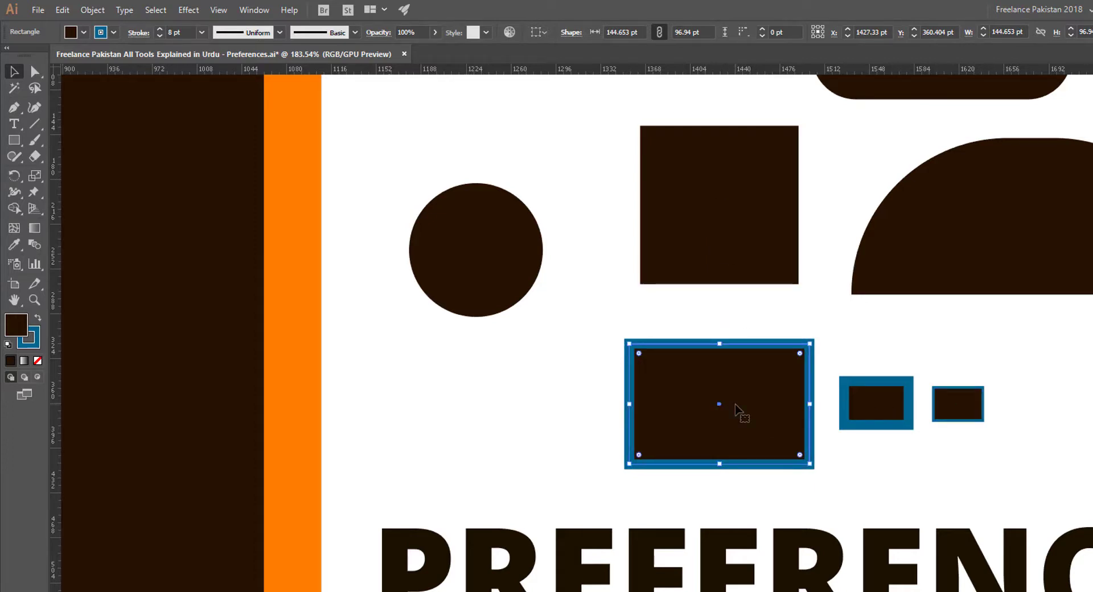
{"action": "key", "text": "ctrl+k"}
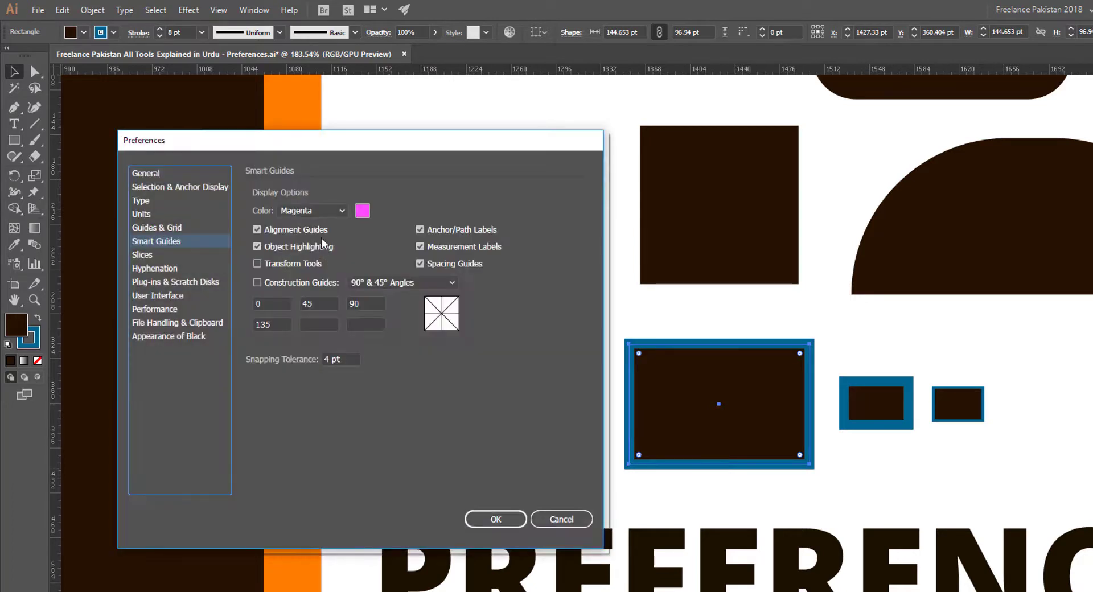
{"action": "key", "text": "Return"}
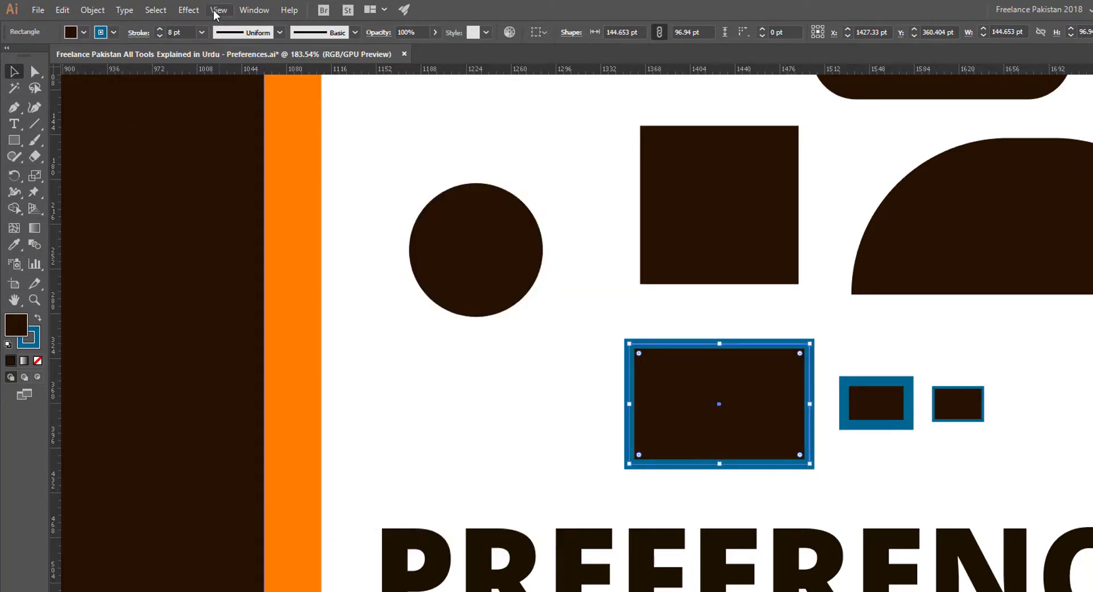
Step: Turn off Smart Guides and move the large blue-bordered rectangle about 9 pt left and 7 pt up
{"action": "left_click", "coordinate": [218, 10]}
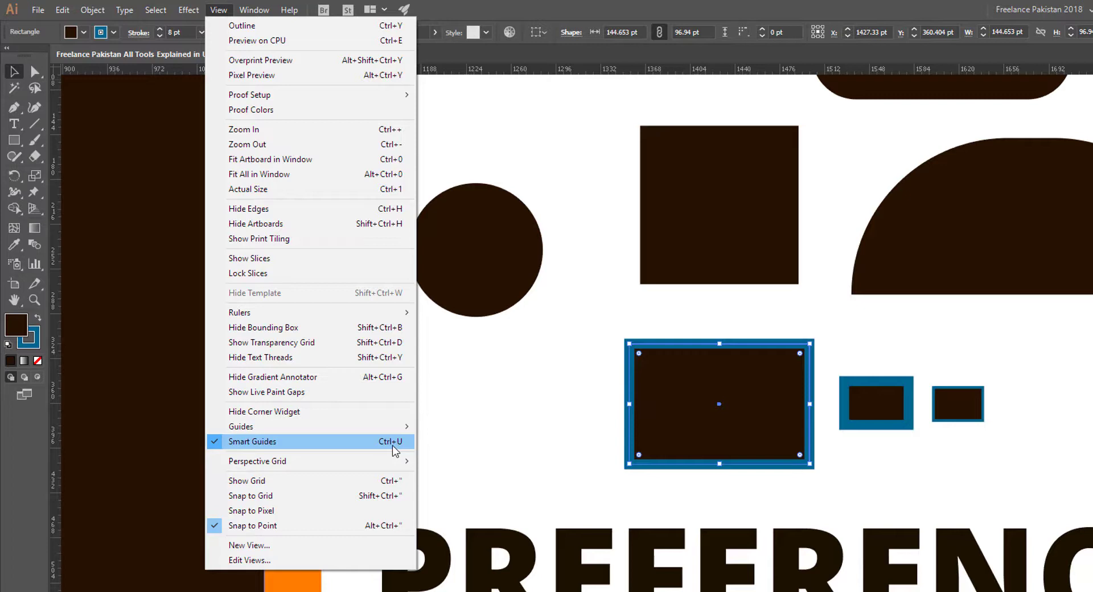
{"action": "left_click", "coordinate": [261, 443]}
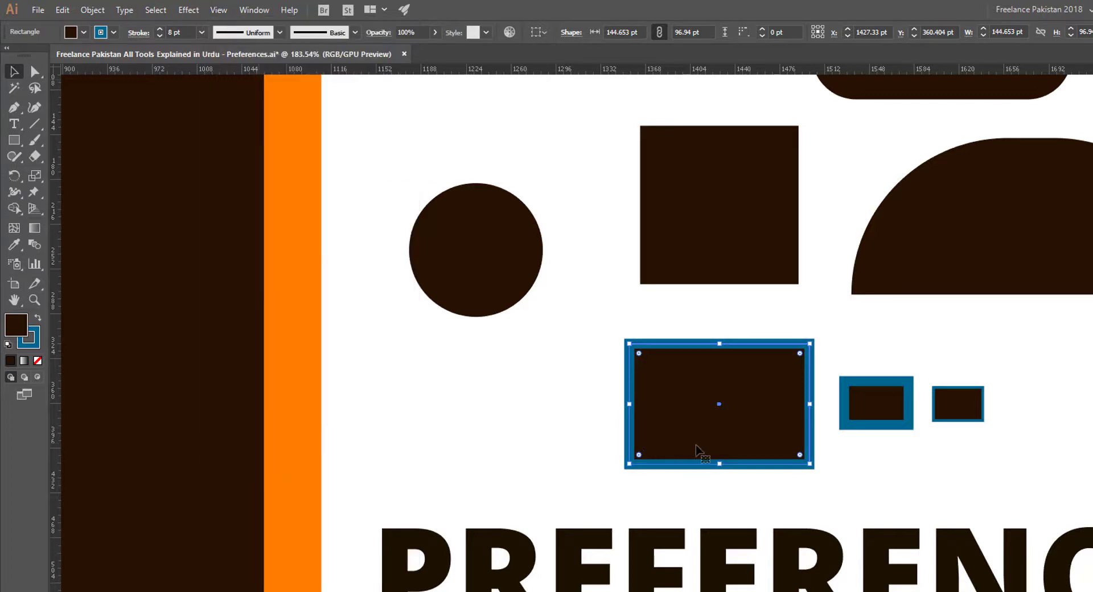
{"action": "mouse_move", "coordinate": [737, 427]}
{"action": "left_mouse_down"}
{"action": "mouse_move", "coordinate": [727, 383]}
{"action": "mouse_move", "coordinate": [593, 415]}
{"action": "mouse_move", "coordinate": [746, 416]}
{"action": "mouse_move", "coordinate": [725, 419]}
{"action": "left_mouse_up"}
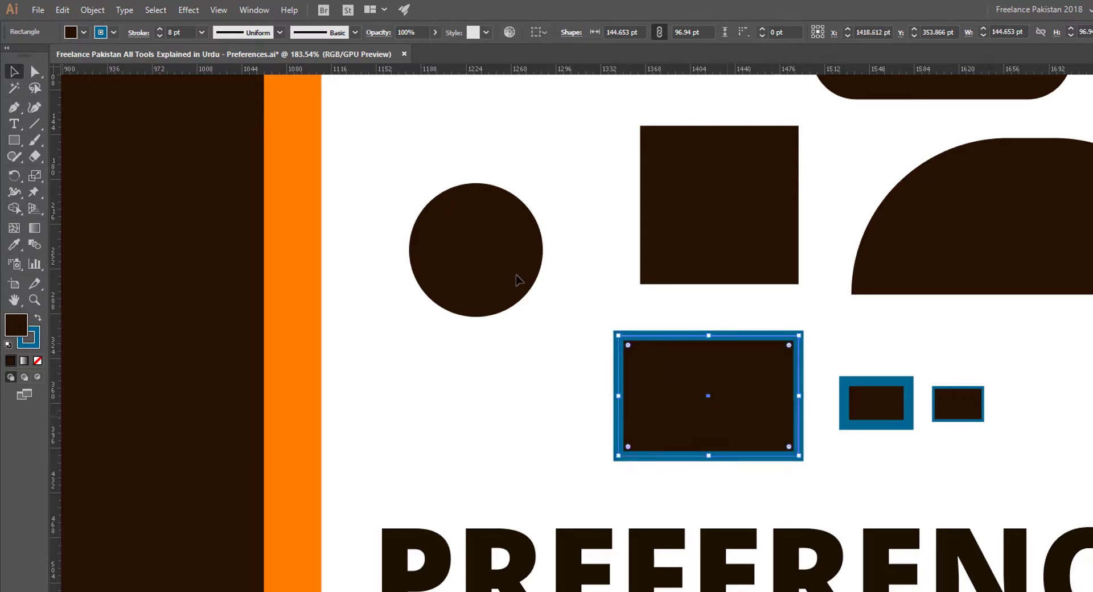
Step: Turn Smart Guides back on and deselect the large blue-bordered rectangle
{"action": "left_click", "coordinate": [226, 11]}
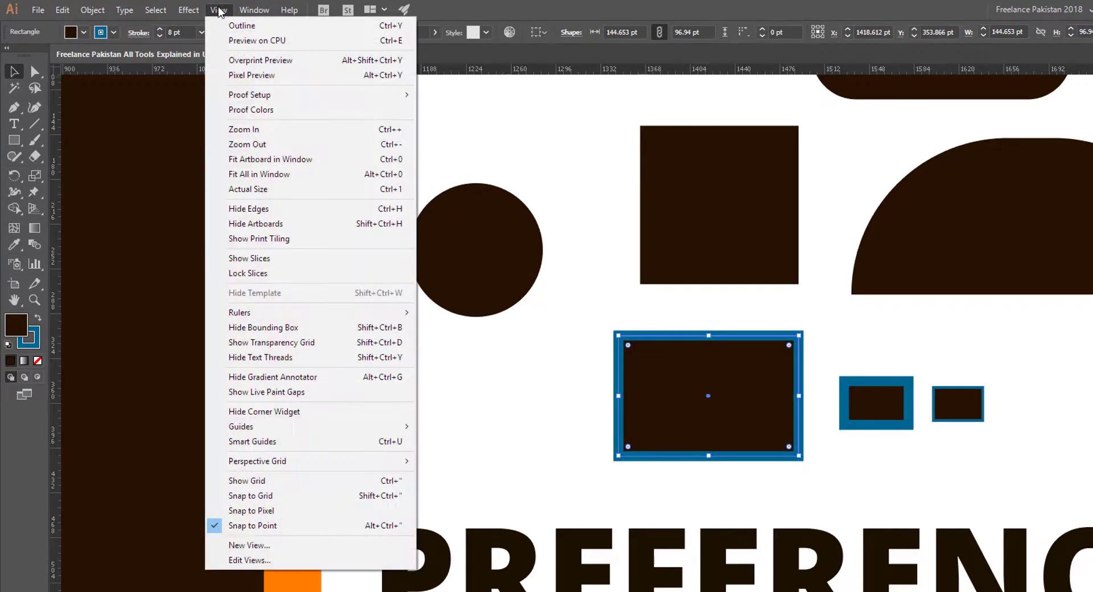
{"action": "left_click", "coordinate": [268, 441]}
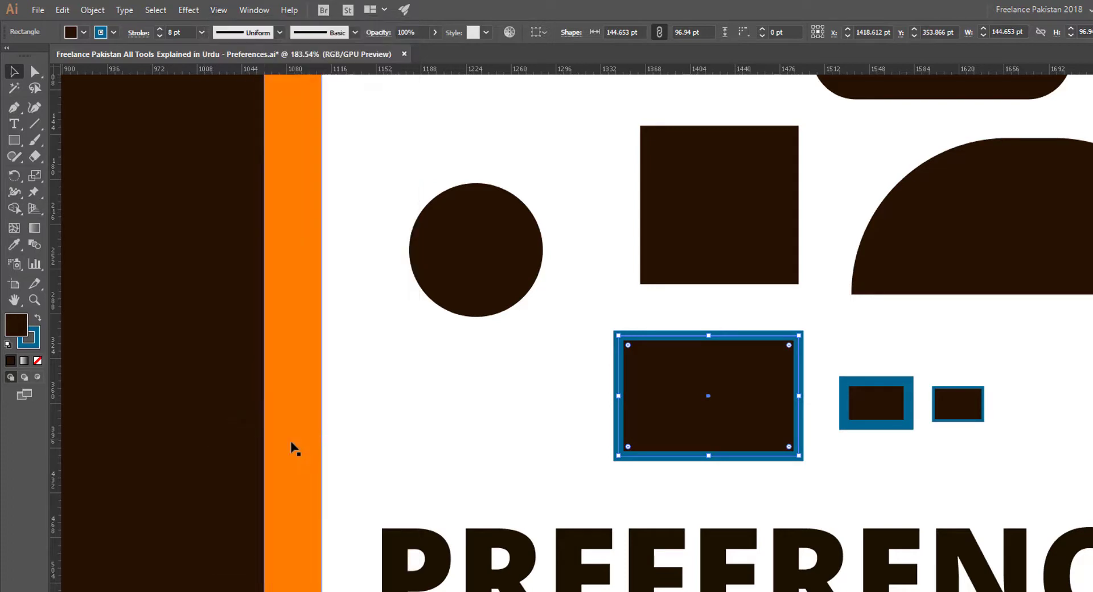
{"action": "left_click", "coordinate": [505, 399]}
Step: Review the Hyphenation, Slices, and Plug-ins & Scratch Disks preferences, including the drive choices for the primary scratch disk
{"action": "key", "text": "ctrl+k"}
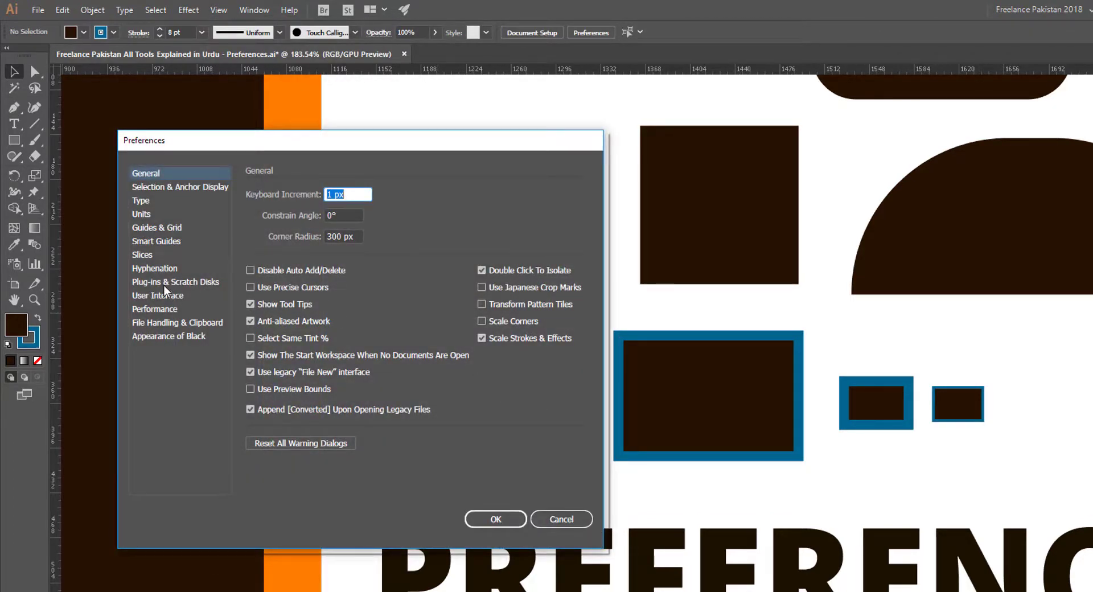
{"action": "left_click", "coordinate": [149, 268]}
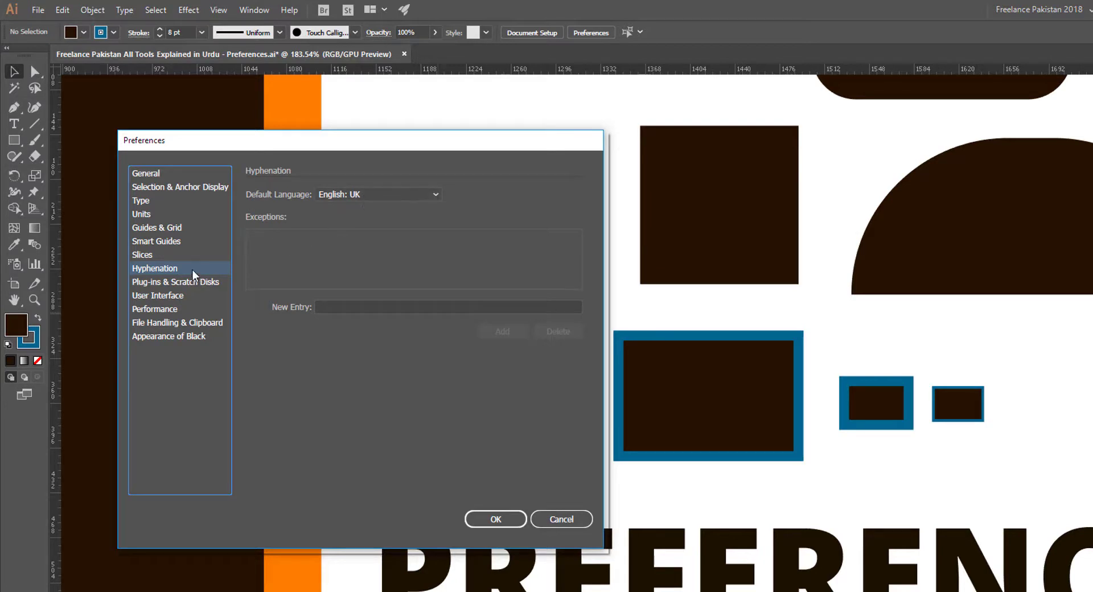
{"action": "left_click", "coordinate": [147, 257]}
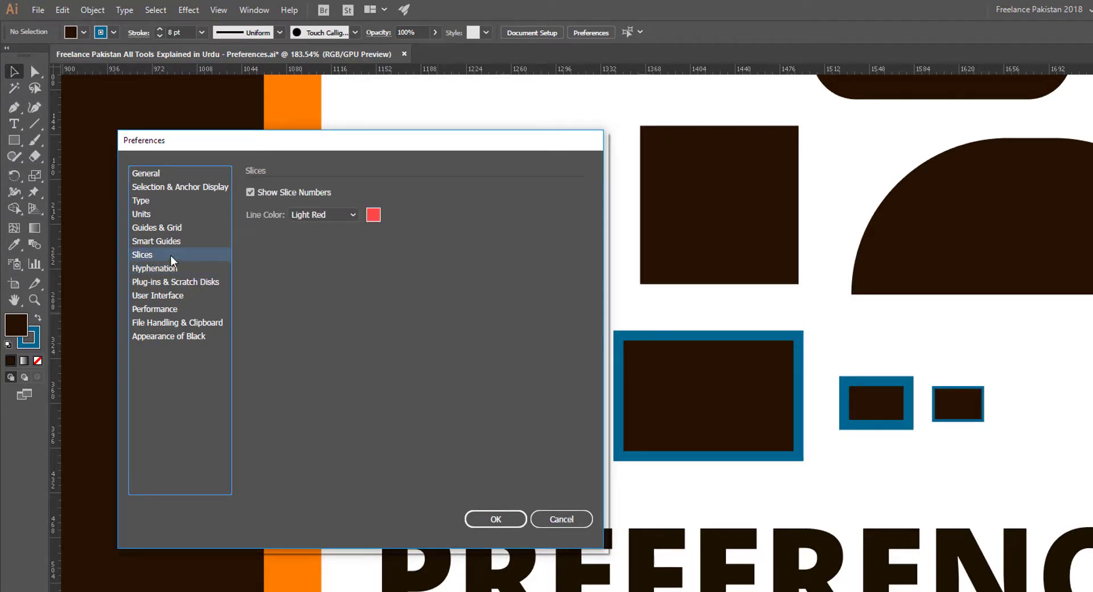
{"action": "left_click", "coordinate": [179, 283]}
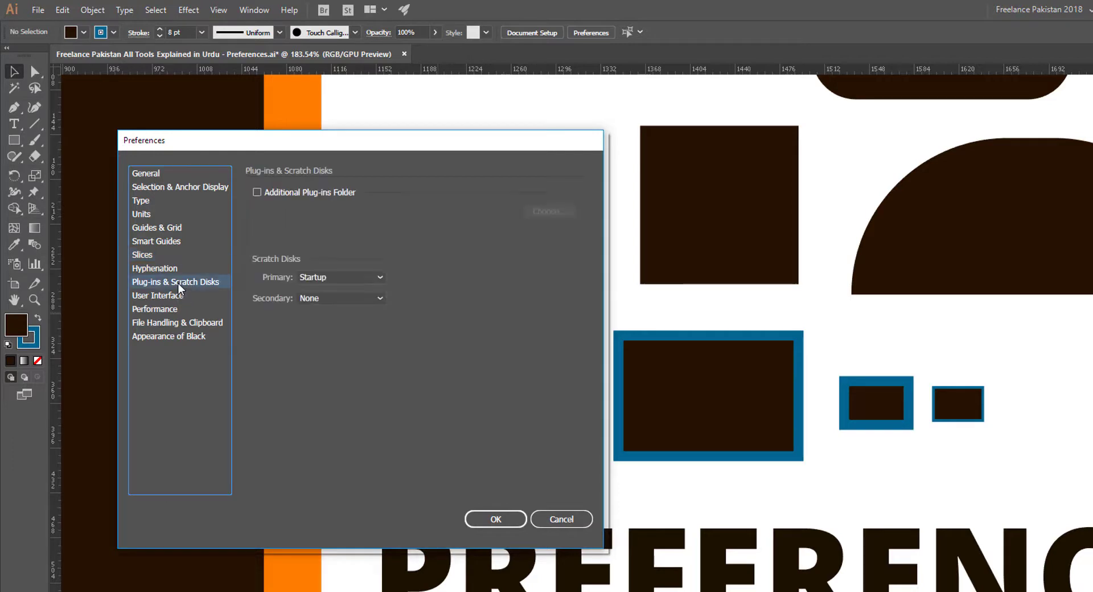
{"action": "left_click", "coordinate": [327, 278]}
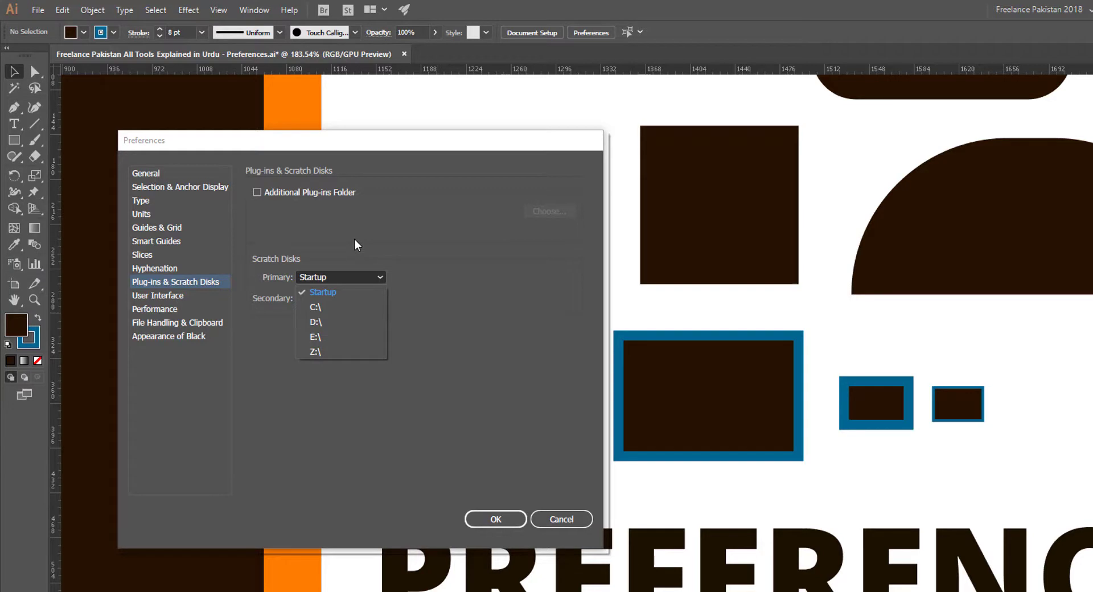
Step: Try all four interface brightness levels in the User Interface preferences, then restore the second-darkest level and apply it
{"action": "left_click", "coordinate": [158, 296]}
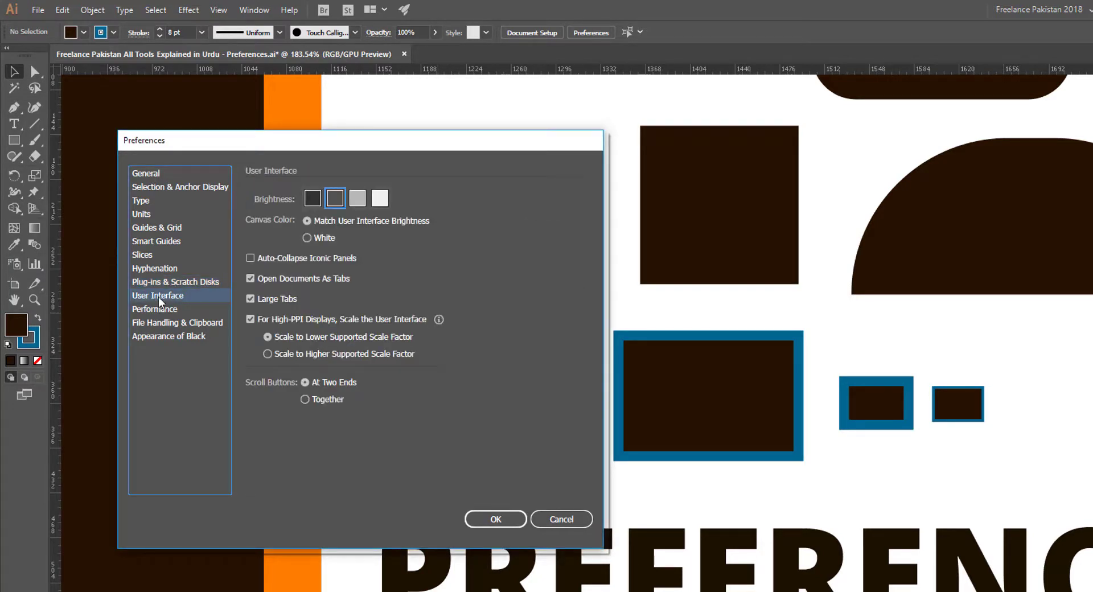
{"action": "left_click", "coordinate": [379, 198]}
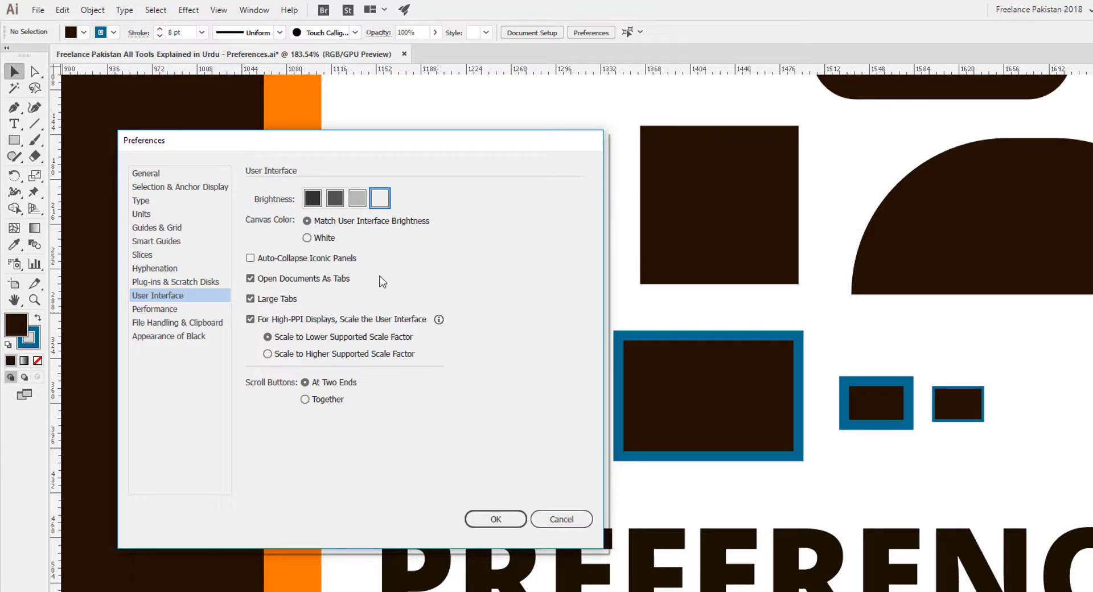
{"action": "left_click", "coordinate": [358, 199]}
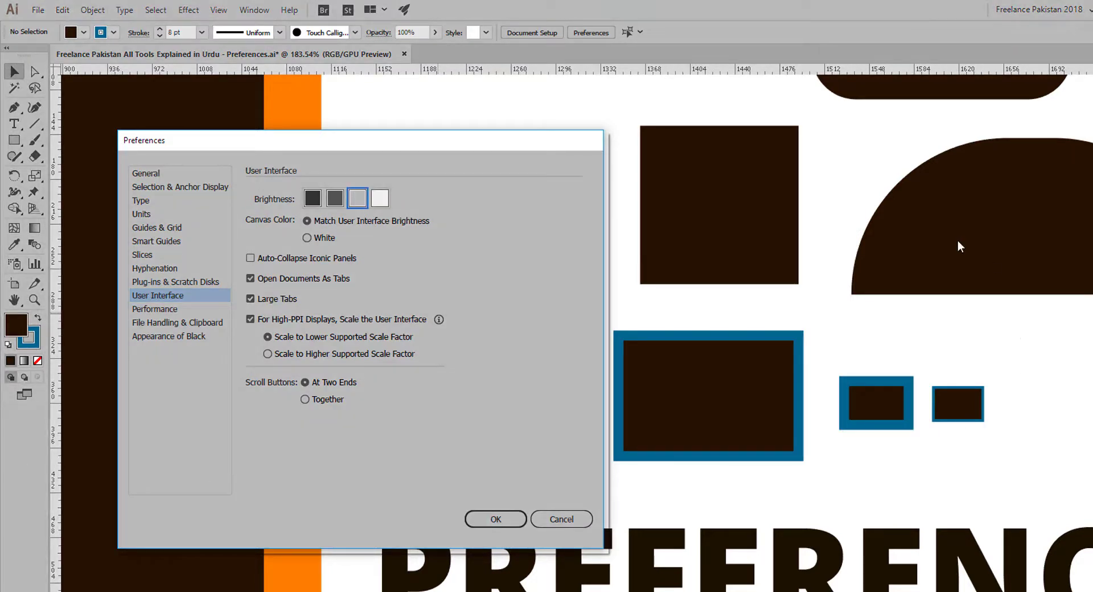
{"action": "left_click", "coordinate": [335, 198]}
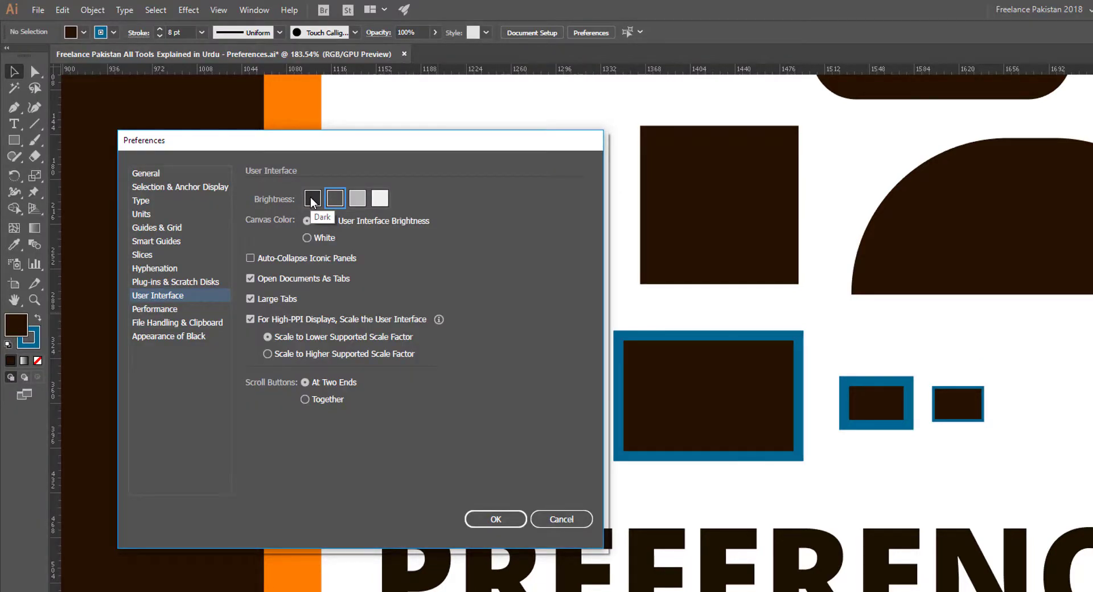
{"action": "left_click", "coordinate": [312, 198]}
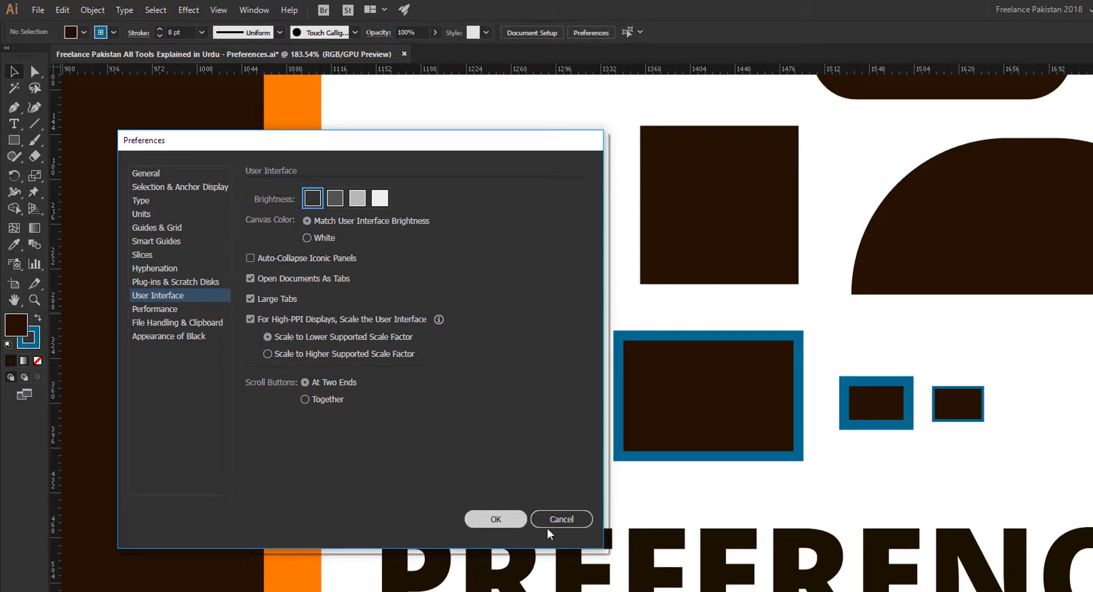
{"action": "left_click", "coordinate": [332, 202]}
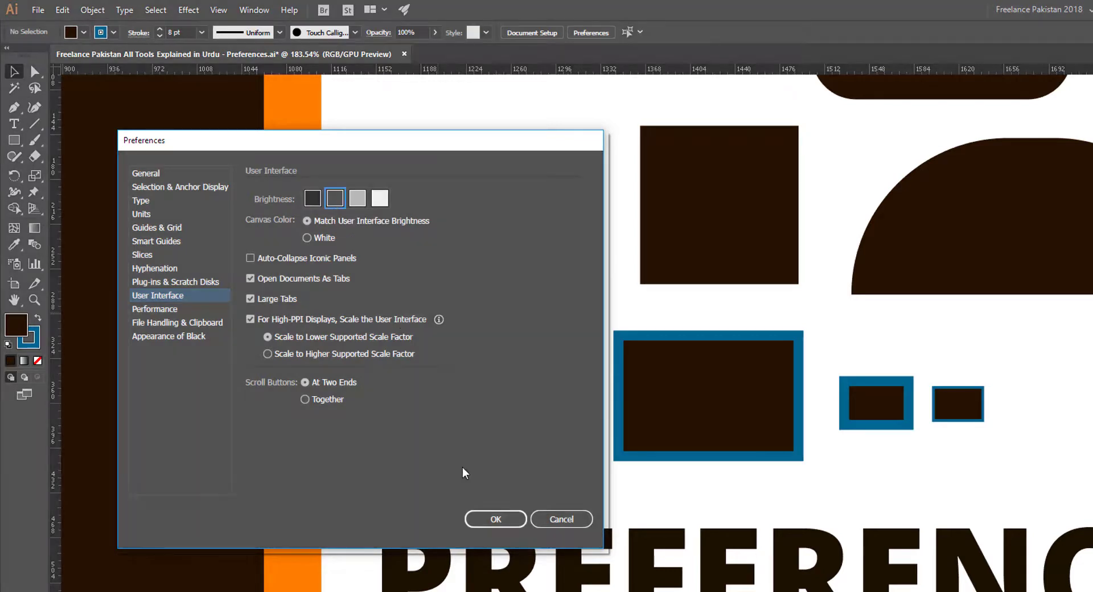
{"action": "left_click", "coordinate": [493, 519]}
Step: Move the large blue-bordered rectangle off the artboard onto the canvas beyond its left edge
{"action": "scroll", "coordinate": [685, 470], "scroll_direction": "down", "scroll_amount": 5}
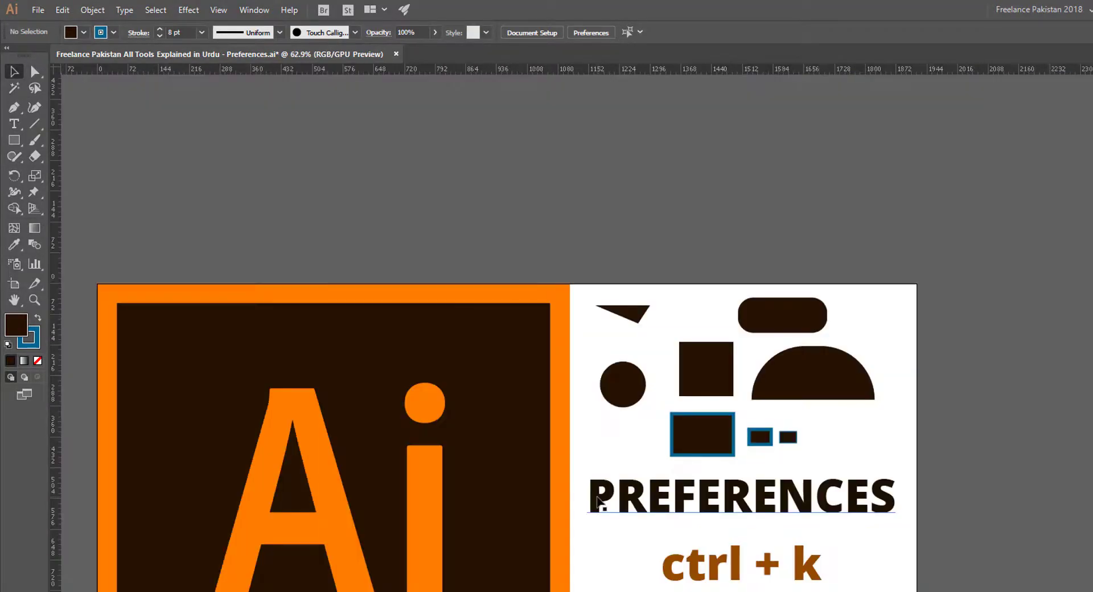
{"action": "left_click_drag", "start_coordinate": [622, 561], "coordinate": [726, 427]}
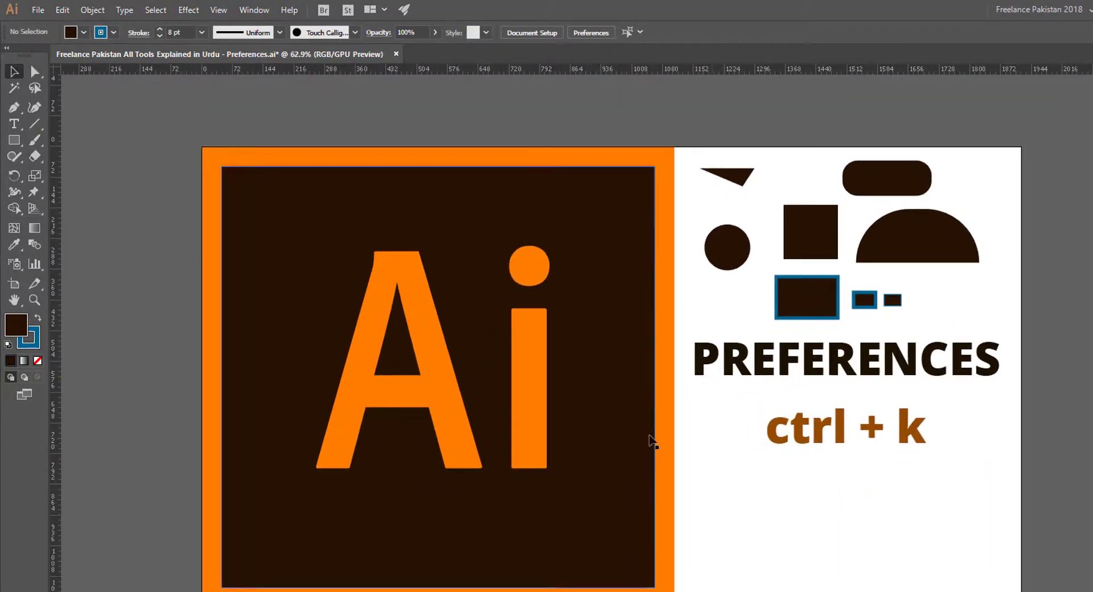
{"action": "left_click", "coordinate": [803, 299]}
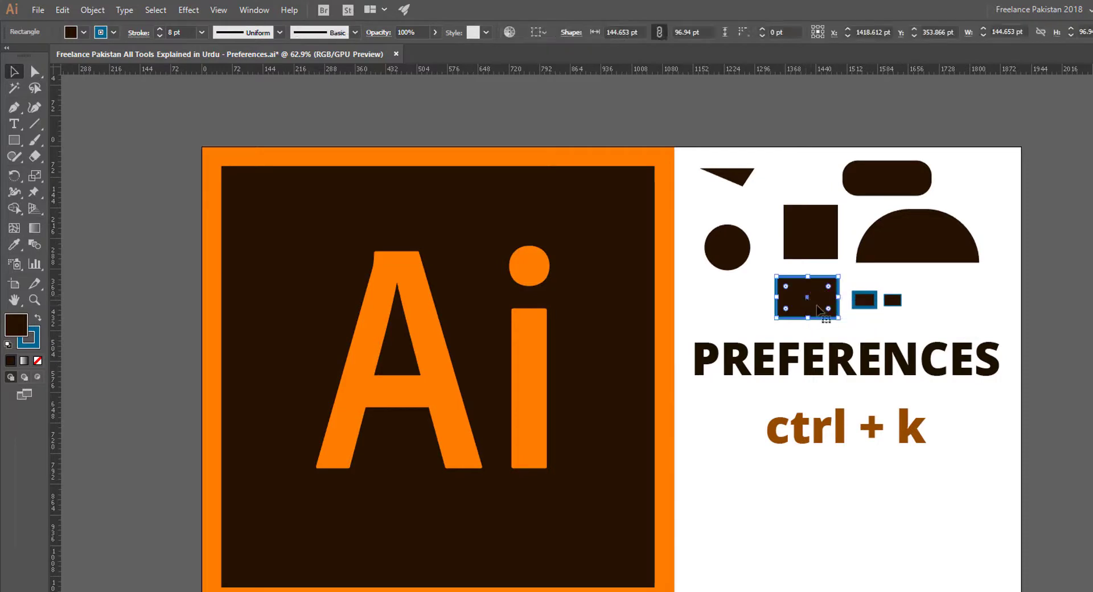
{"action": "left_click_drag", "start_coordinate": [804, 297], "coordinate": [98, 322]}
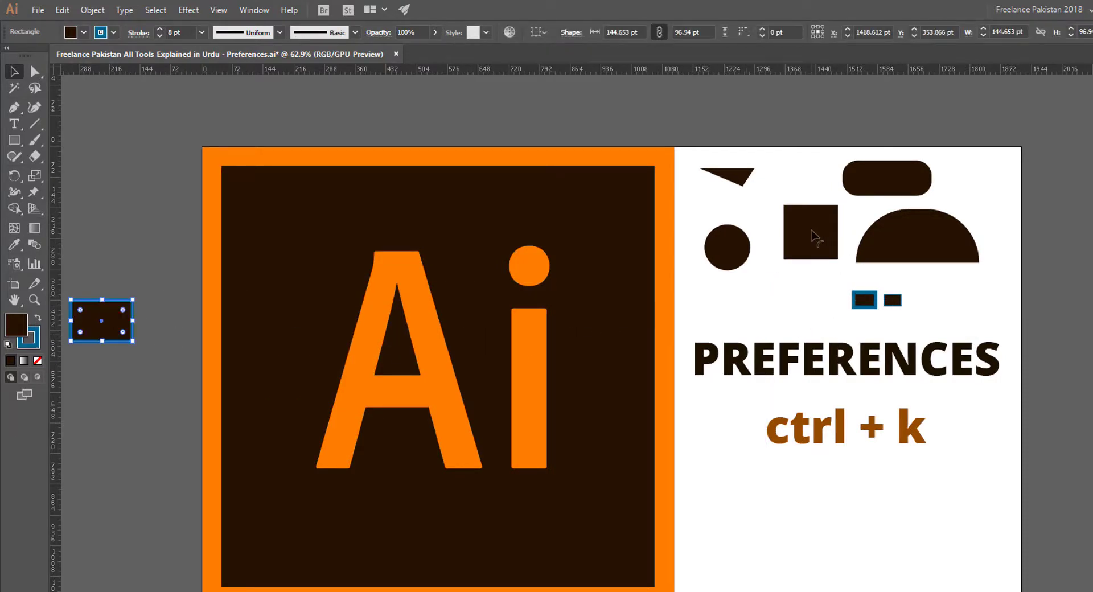
Step: Remove the dark square from the artboard and move the dome-shaped object out past the artboard's upper-right corner
{"action": "key", "text": "Delete"}
{"action": "left_click_drag", "start_coordinate": [920, 261], "coordinate": [1087, 135]}
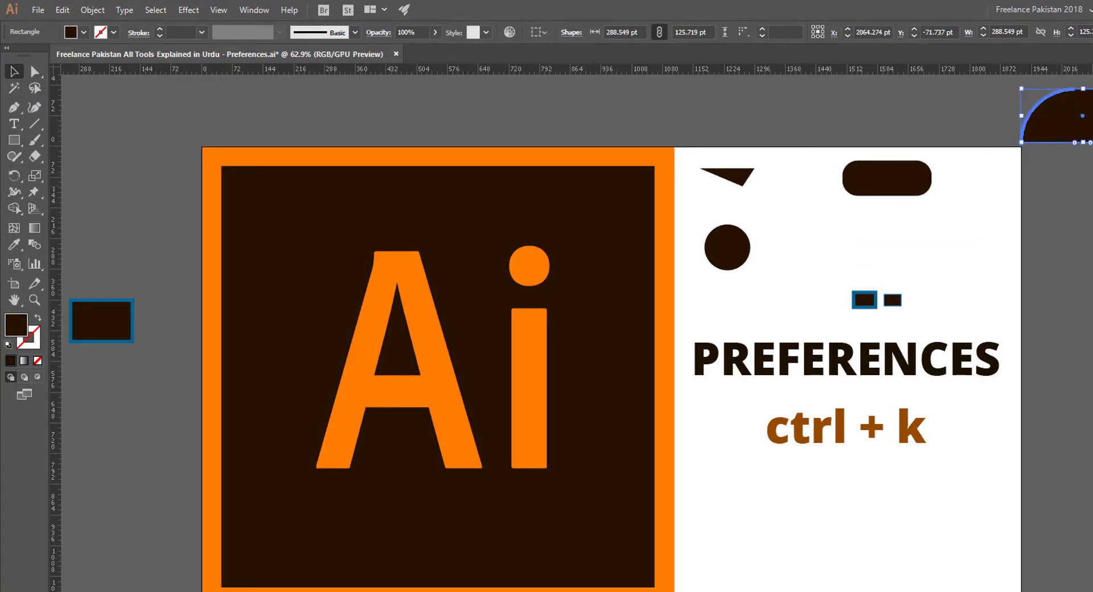
{"action": "left_click", "coordinate": [1081, 198]}
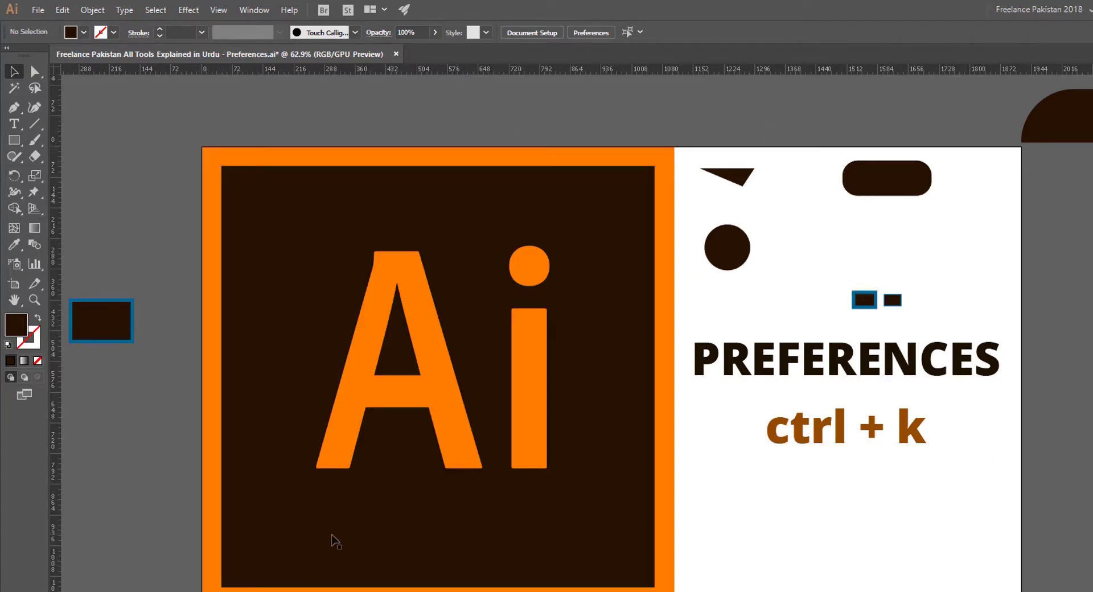
Step: Shift the off-artboard blue-bordered rectangle closer to the artboard's left edge and deselect it
{"action": "left_click_drag", "start_coordinate": [102, 321], "coordinate": [133, 322]}
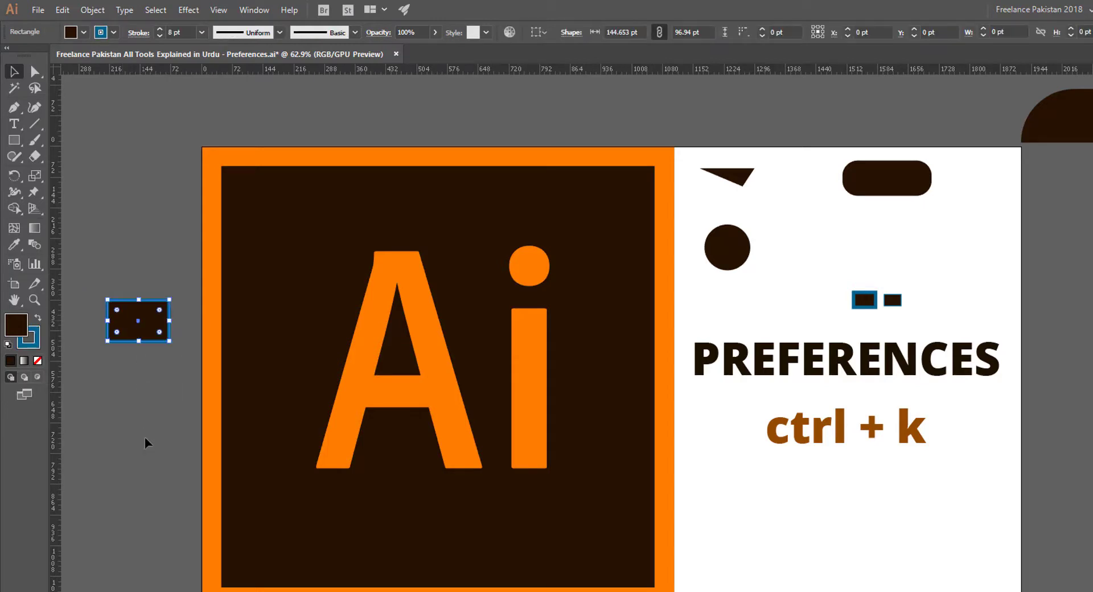
{"action": "left_click", "coordinate": [167, 483]}
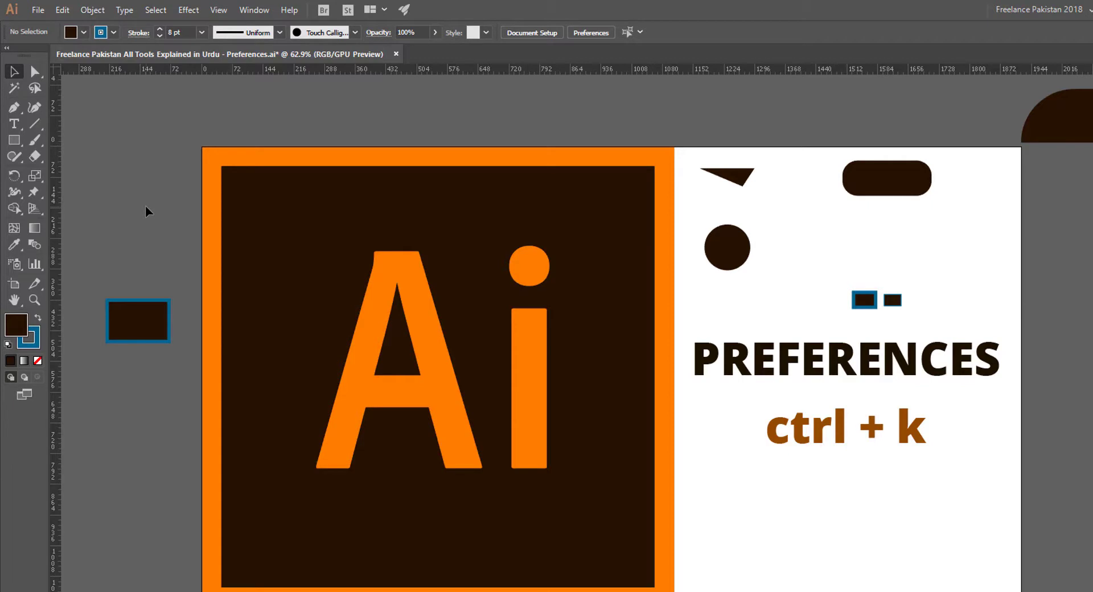
Step: Try the White canvas colour in the User Interface preferences, then set it back to Match User Interface Brightness
{"action": "key", "text": "ctrl+k"}
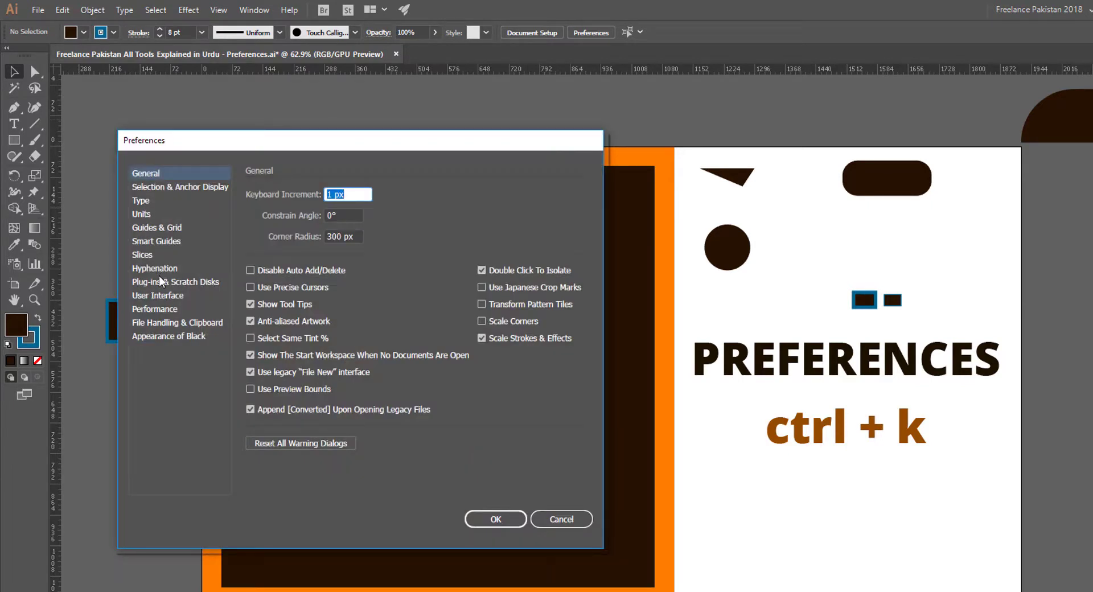
{"action": "left_click", "coordinate": [158, 292]}
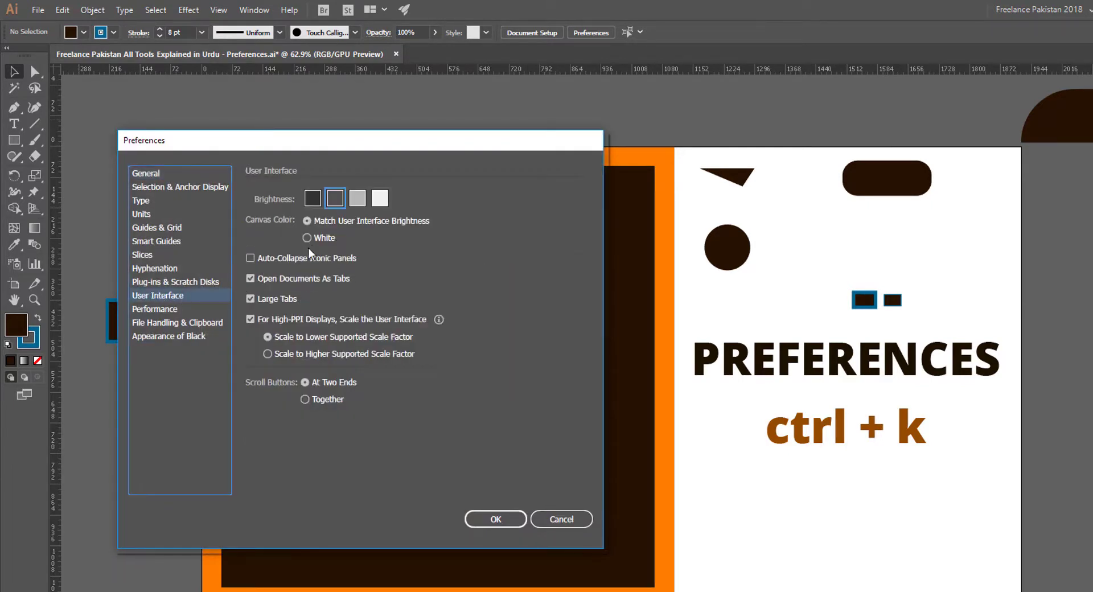
{"action": "left_click", "coordinate": [308, 238]}
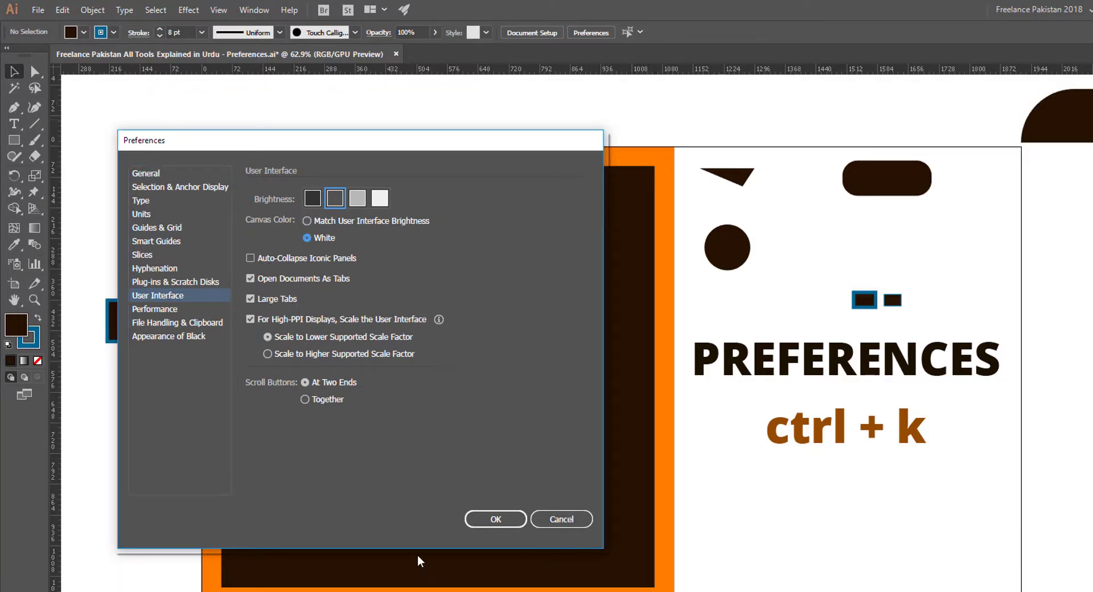
{"action": "left_click", "coordinate": [307, 221]}
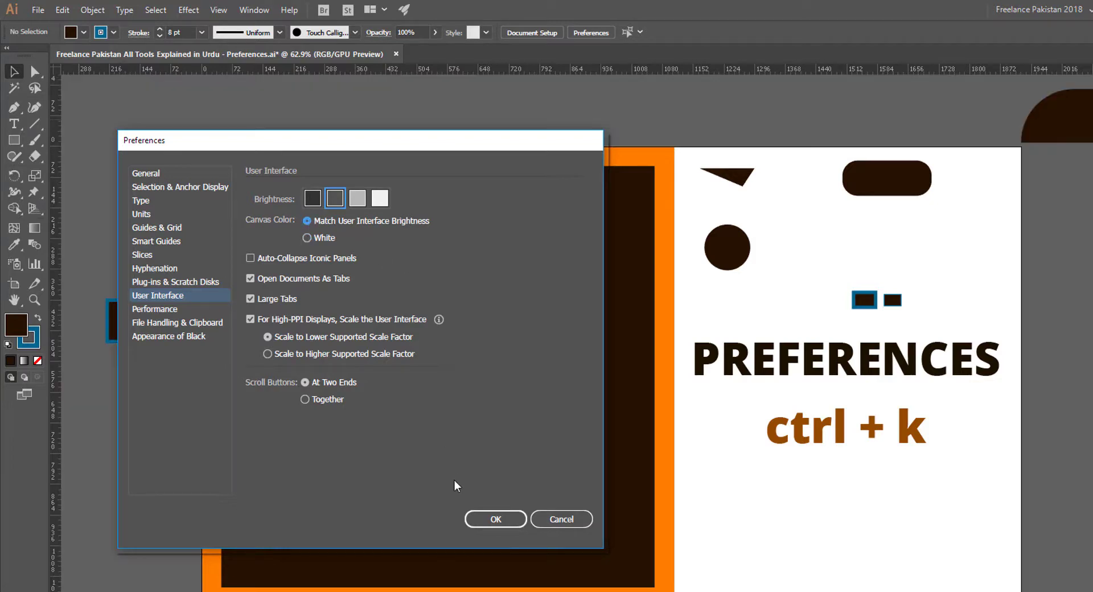
Step: Accept the User Interface preferences, then review the Performance and File Handling & Clipboard categories, including the recovery-save interval choices
{"action": "left_click", "coordinate": [496, 519]}
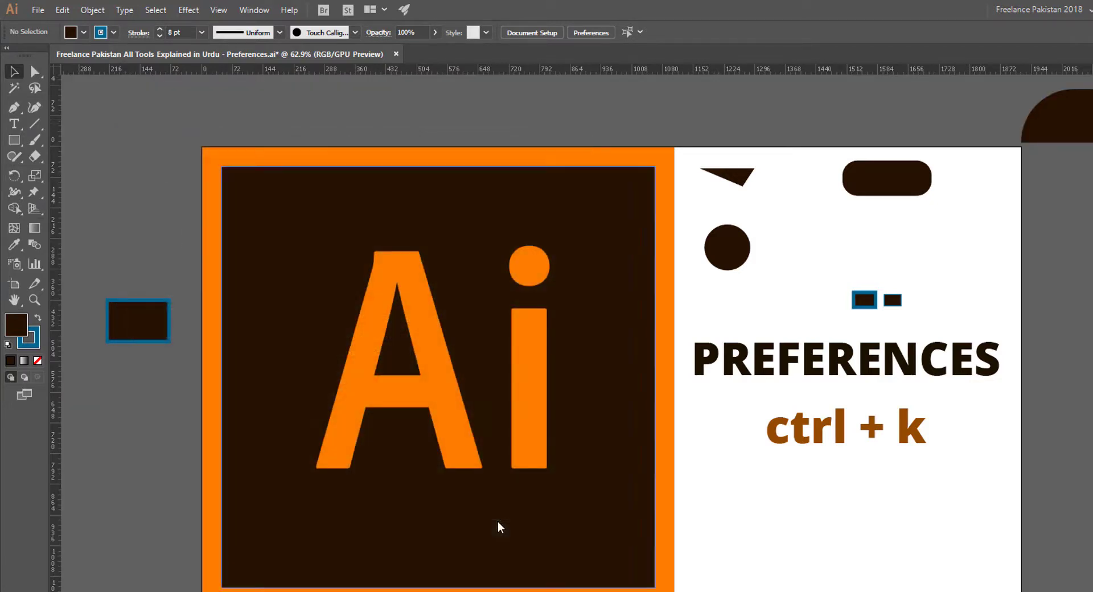
{"action": "key", "text": "ctrl+k"}
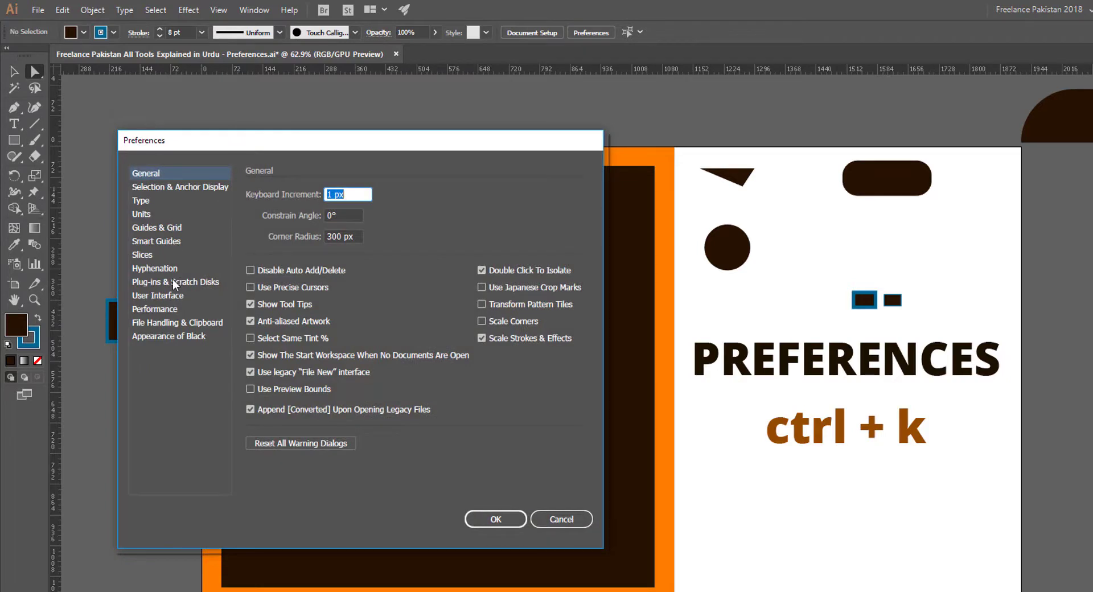
{"action": "left_click", "coordinate": [162, 295]}
{"action": "left_click", "coordinate": [156, 310]}
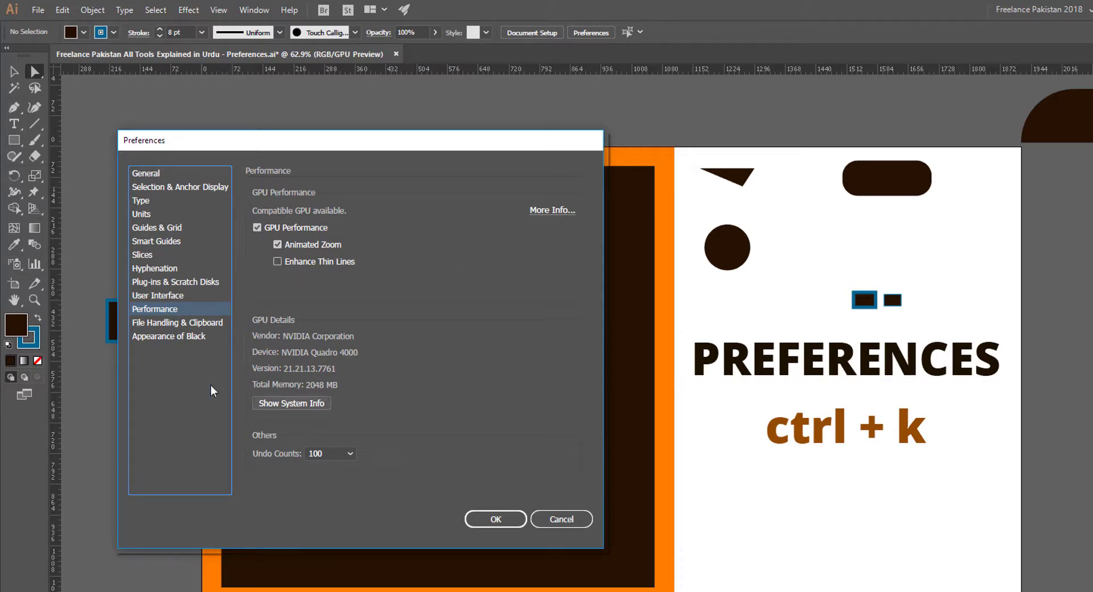
{"action": "left_click", "coordinate": [169, 325]}
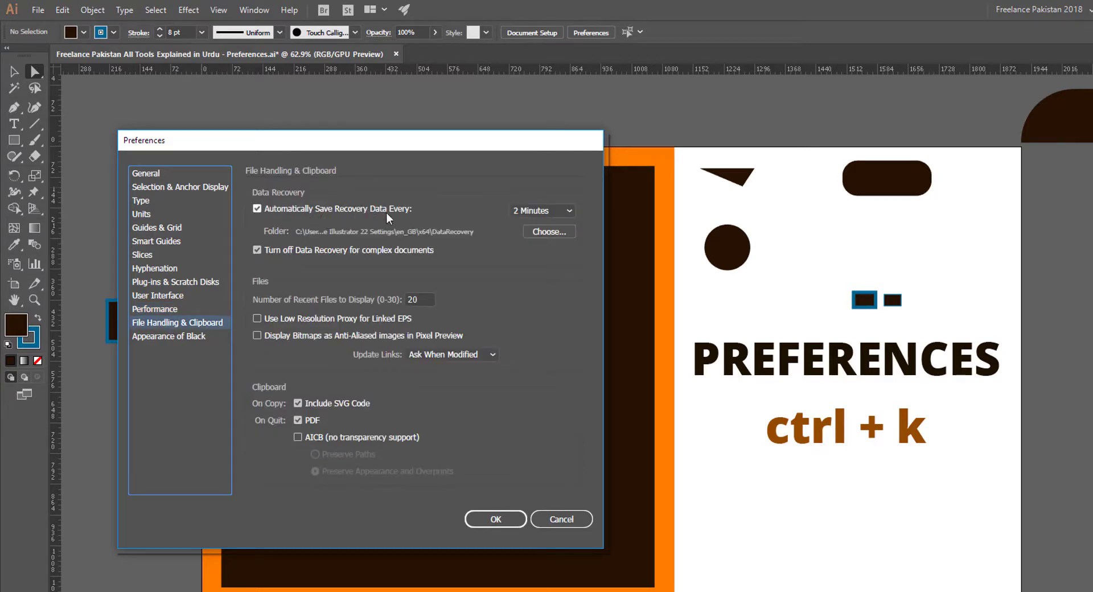
{"action": "left_click", "coordinate": [544, 211]}
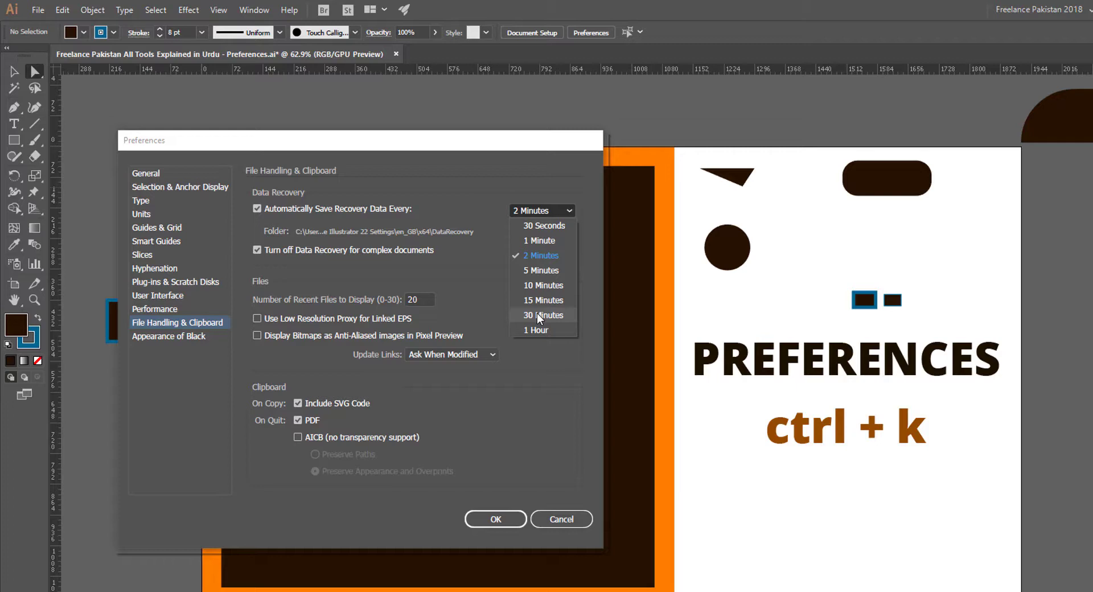
Step: Review the On Screen and Printing / Exporting choices in the Appearance of Black preferences, then dismiss the preferences without changes
{"action": "left_click", "coordinate": [171, 336]}
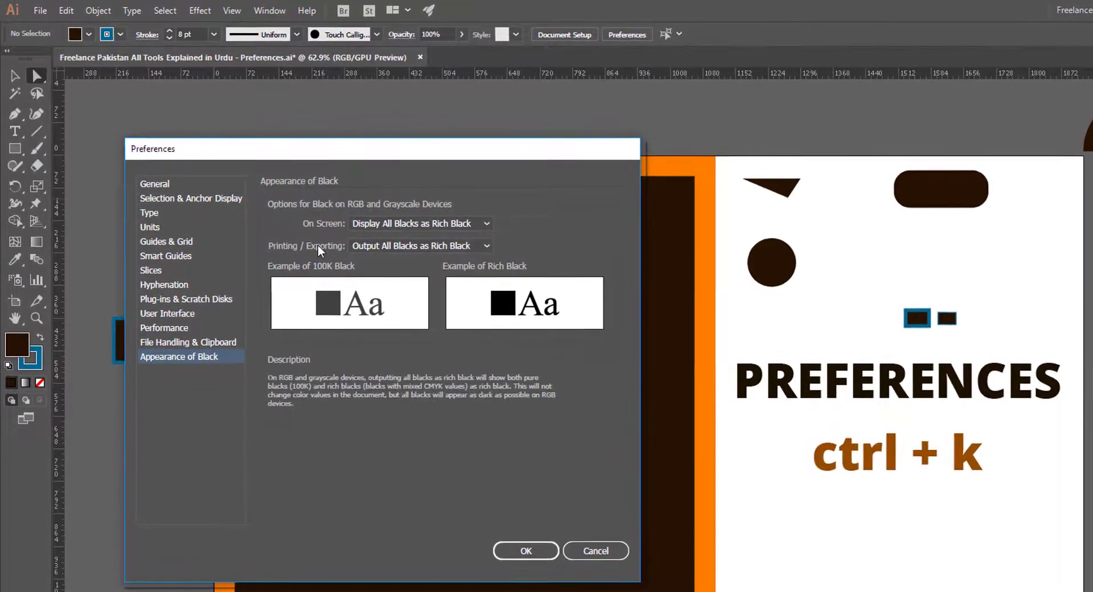
{"action": "left_click", "coordinate": [427, 223]}
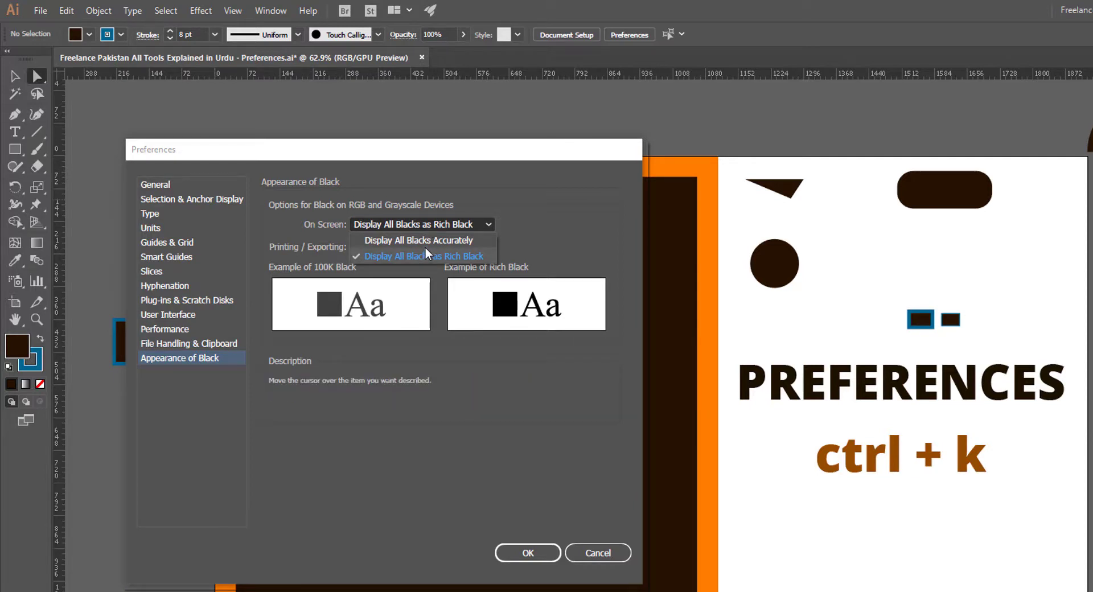
{"action": "left_click", "coordinate": [557, 211]}
{"action": "left_click", "coordinate": [404, 246]}
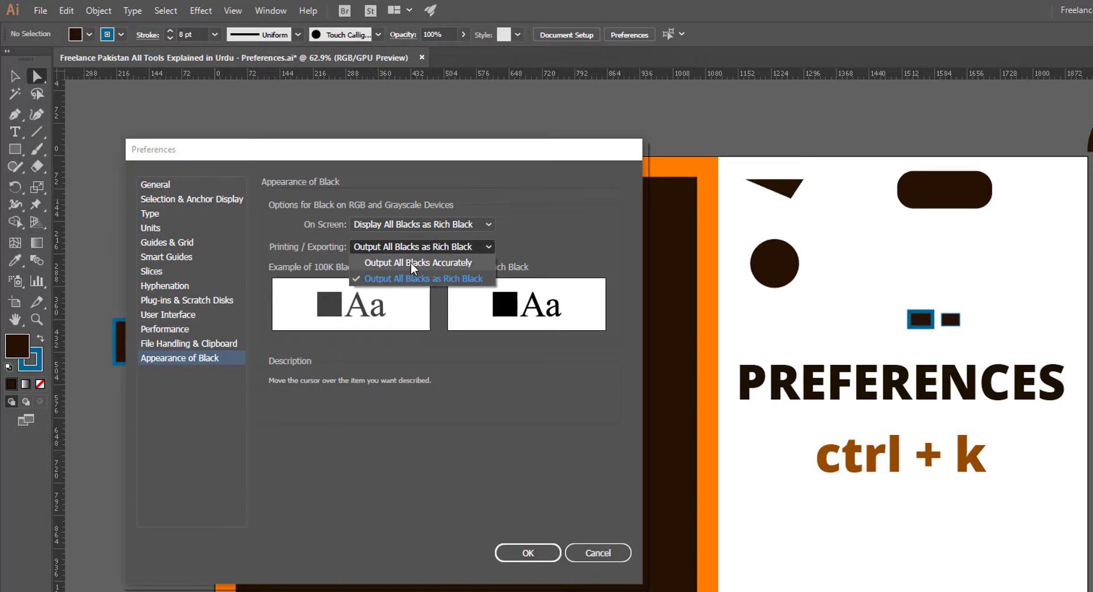
{"action": "left_click", "coordinate": [555, 211]}
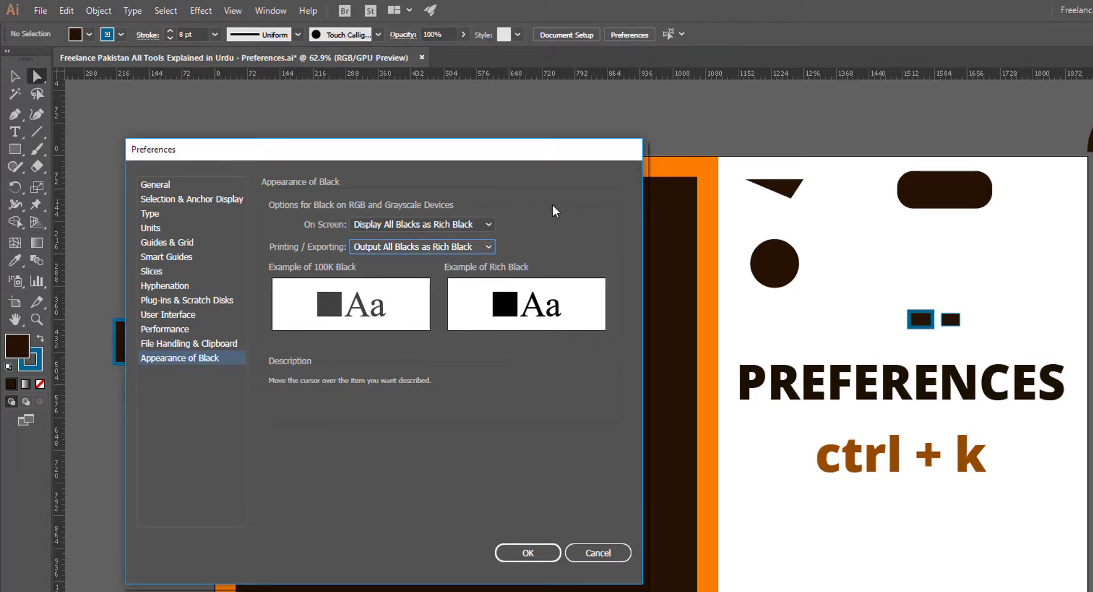
{"action": "left_click", "coordinate": [598, 553]}
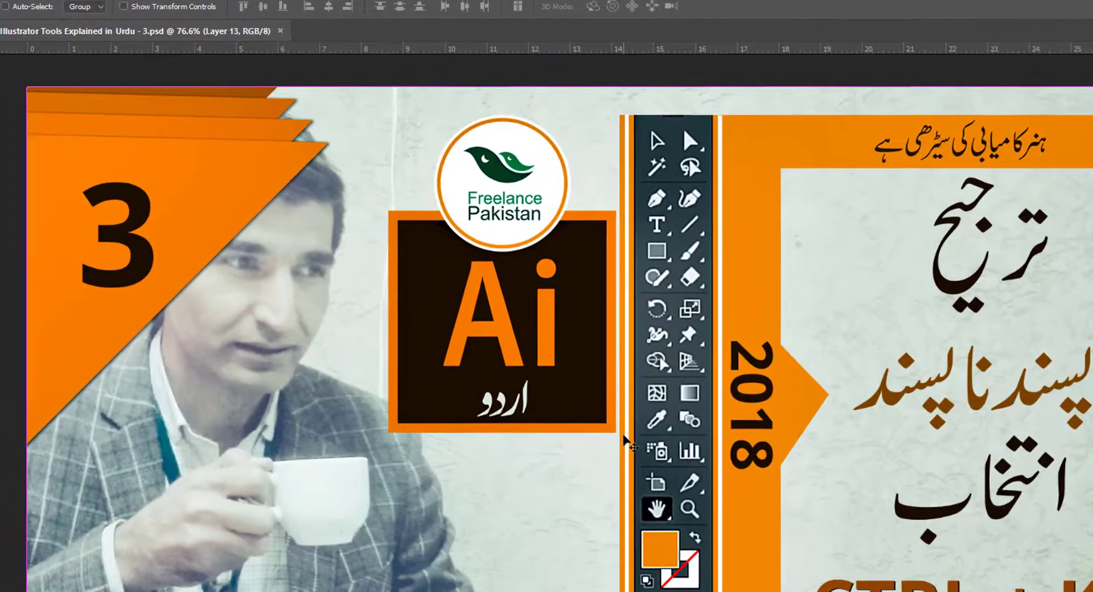
Step: In Photoshop, check the General preferences and view the Adobe Color Picker for the foreground colour without changing it
{"action": "key", "text": "ctrl+k"}
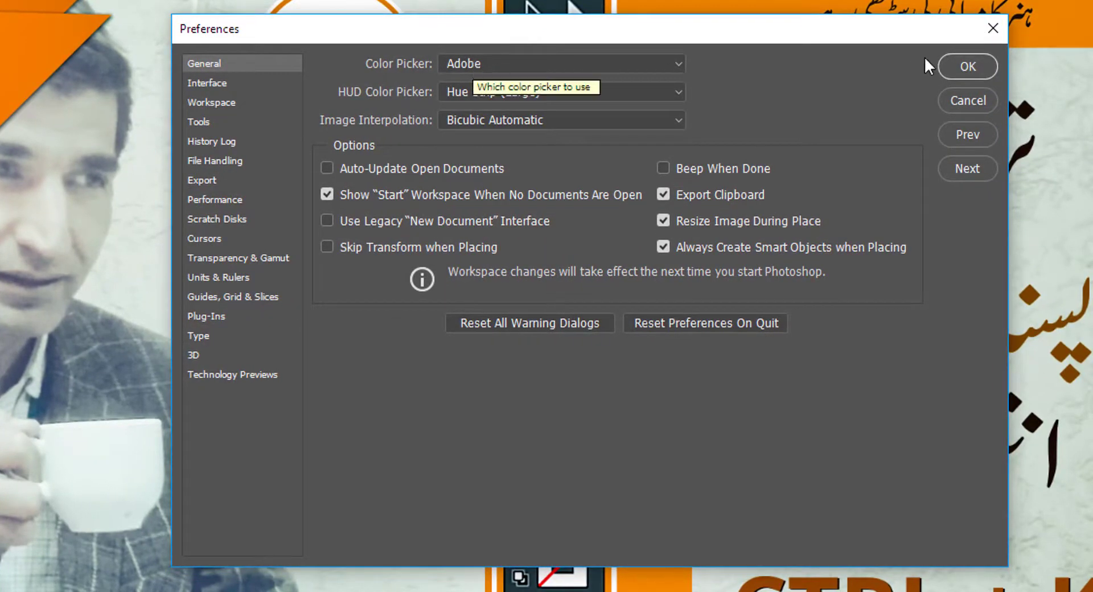
{"action": "left_click", "coordinate": [948, 66]}
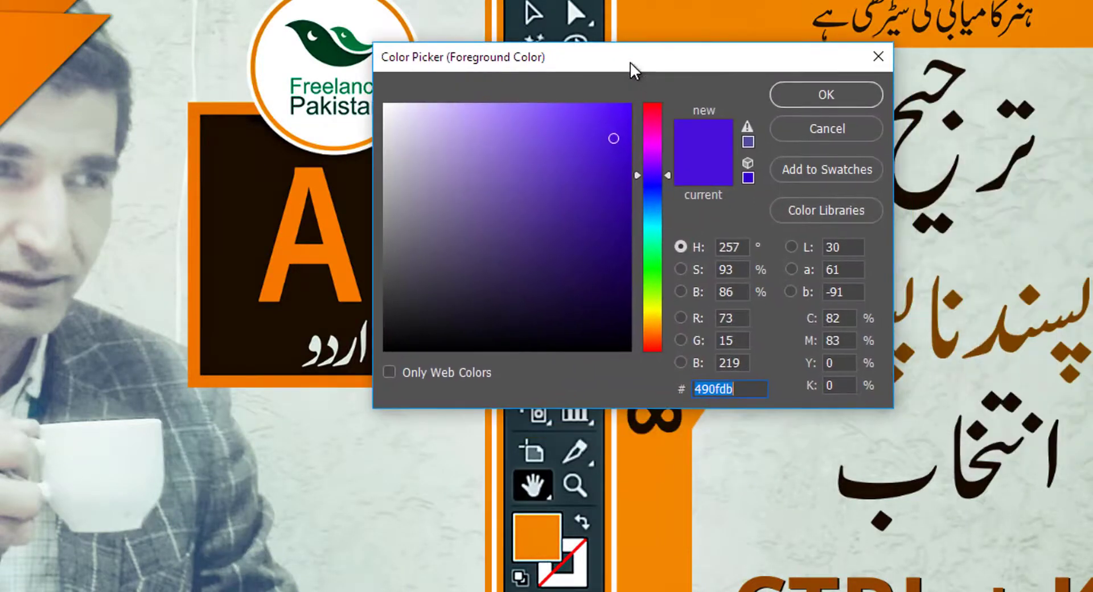
{"action": "left_click", "coordinate": [831, 130]}
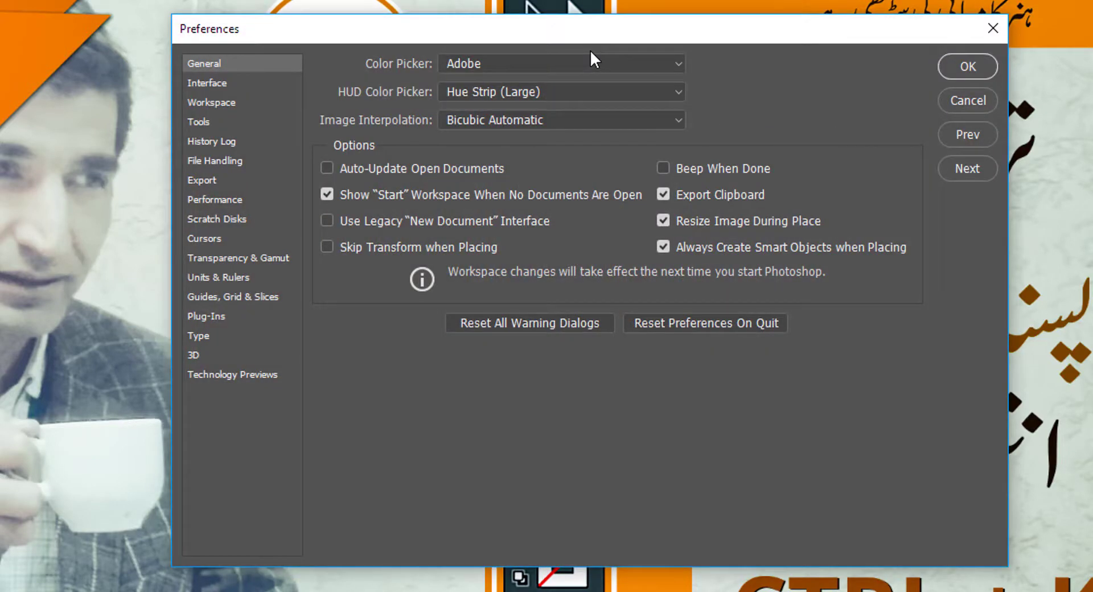
Step: Try the Windows option as Color Picker, view its basic colours dialog, and set Color Picker back to Adobe
{"action": "left_click", "coordinate": [521, 60]}
{"action": "left_click", "coordinate": [526, 84]}
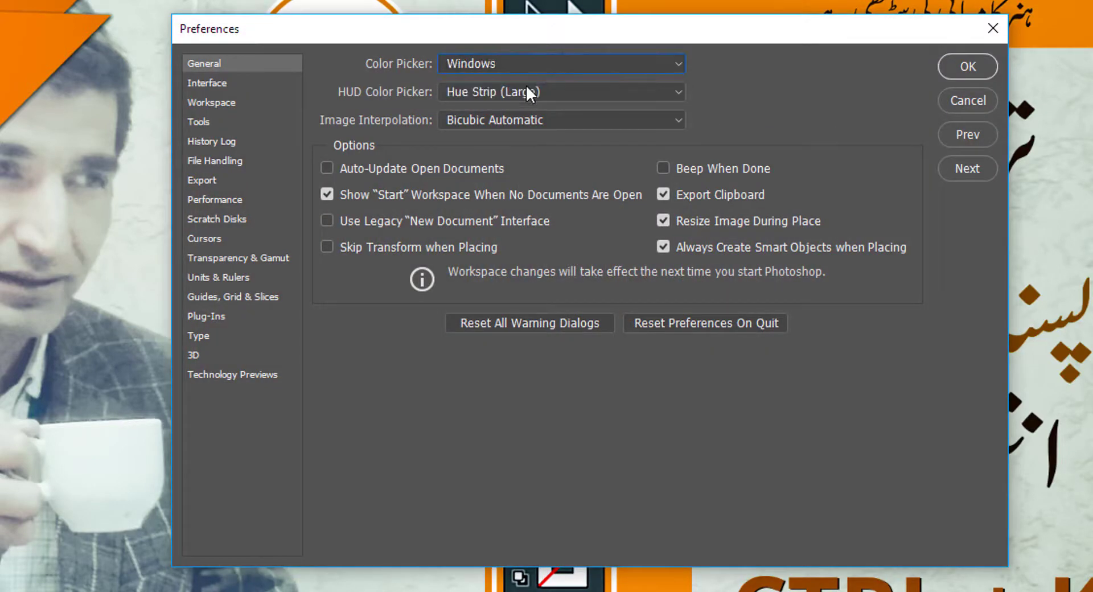
{"action": "left_click", "coordinate": [951, 65]}
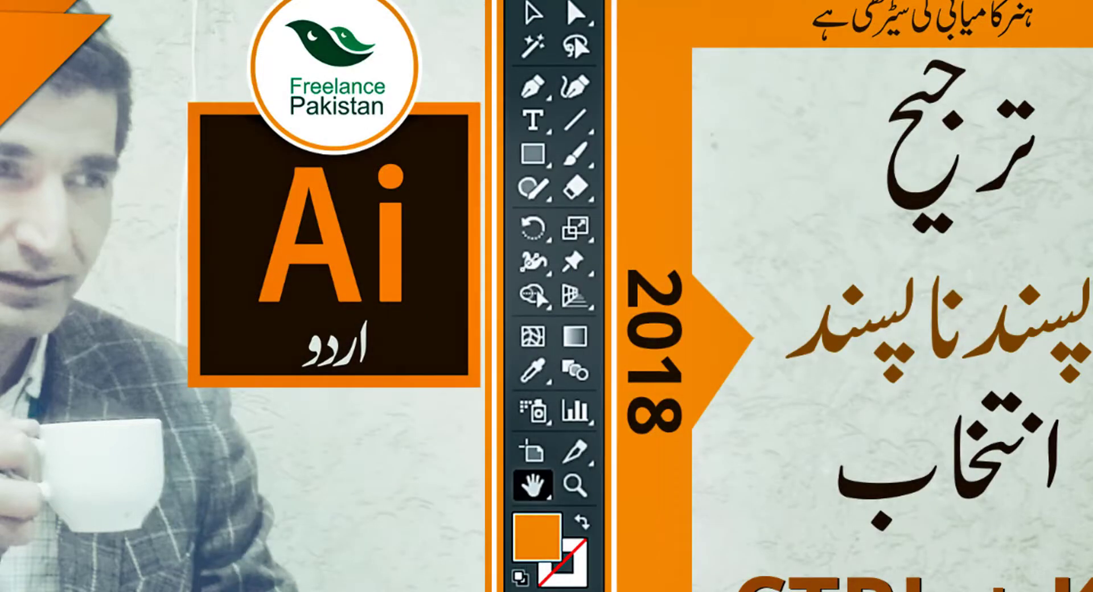
{"action": "left_click_drag", "start_coordinate": [298, 79], "coordinate": [786, 24]}
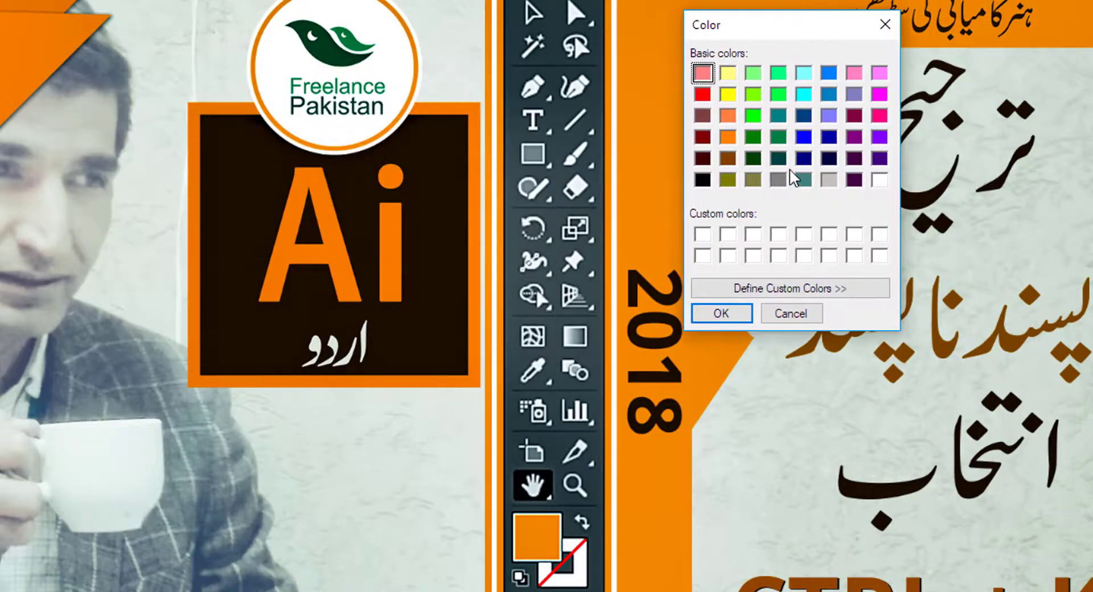
{"action": "left_click", "coordinate": [776, 313]}
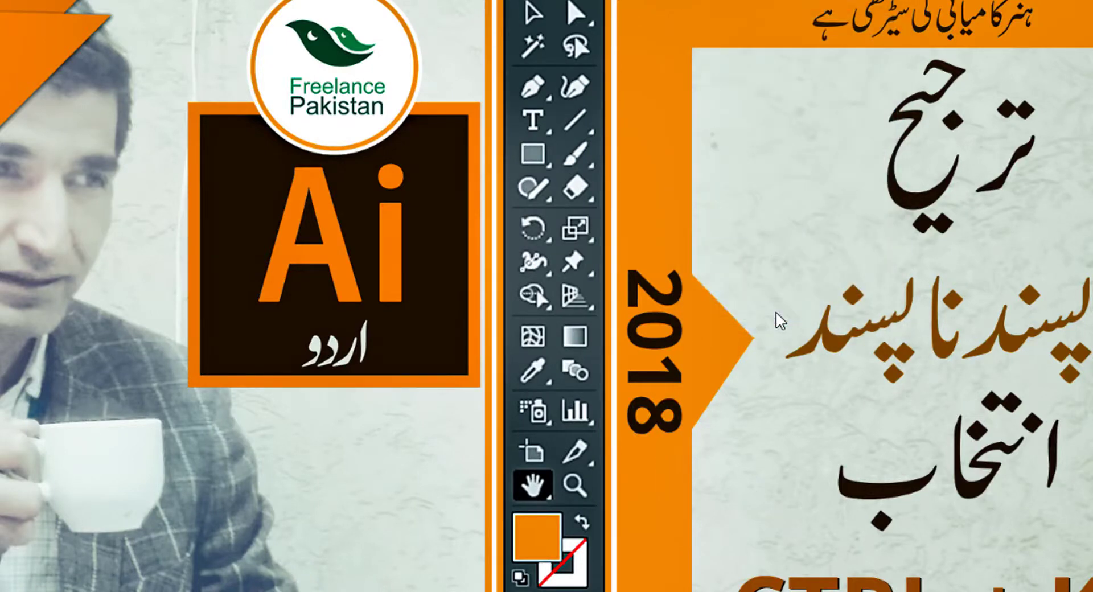
{"action": "key", "text": "ctrl+k"}
{"action": "left_click", "coordinate": [593, 61]}
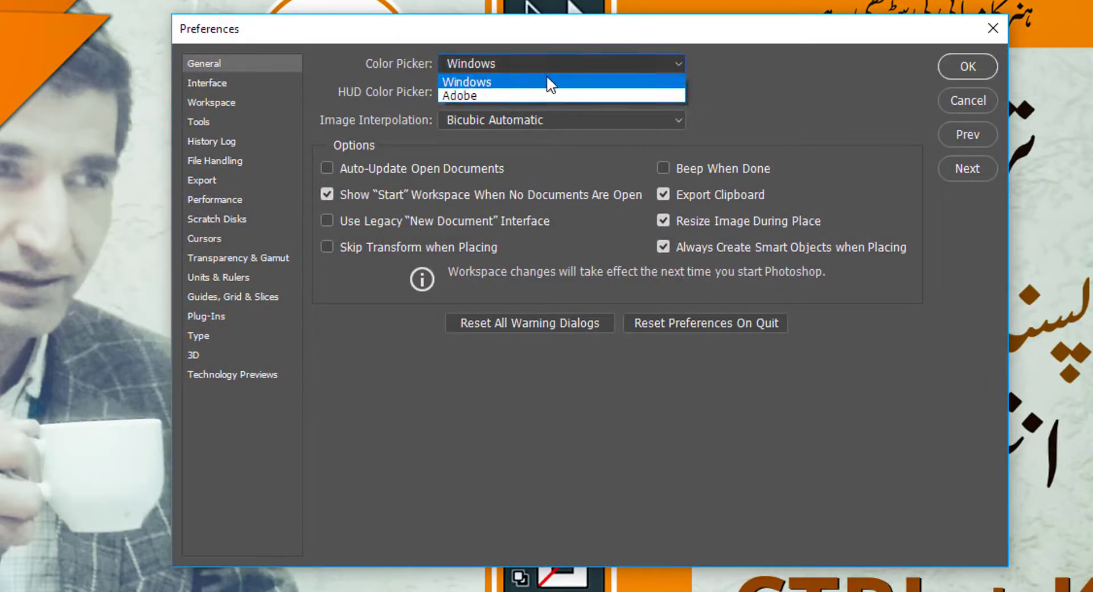
{"action": "left_click", "coordinate": [518, 98]}
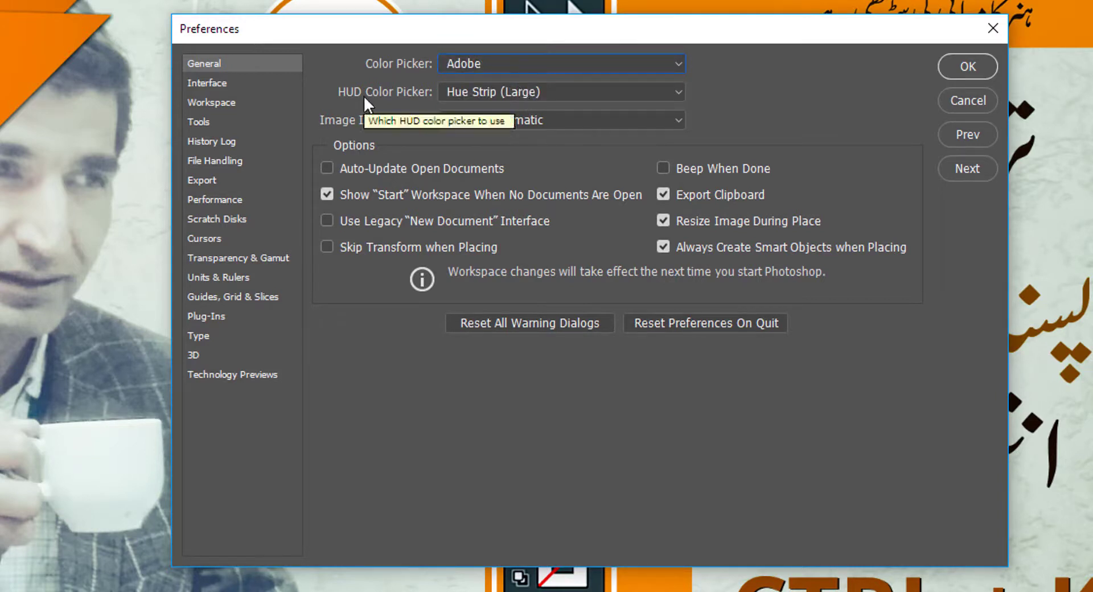
Step: Set the HUD Color Picker to Hue Wheel (Large) and pick a green foreground colour from the on-canvas wheel
{"action": "left_click", "coordinate": [463, 91]}
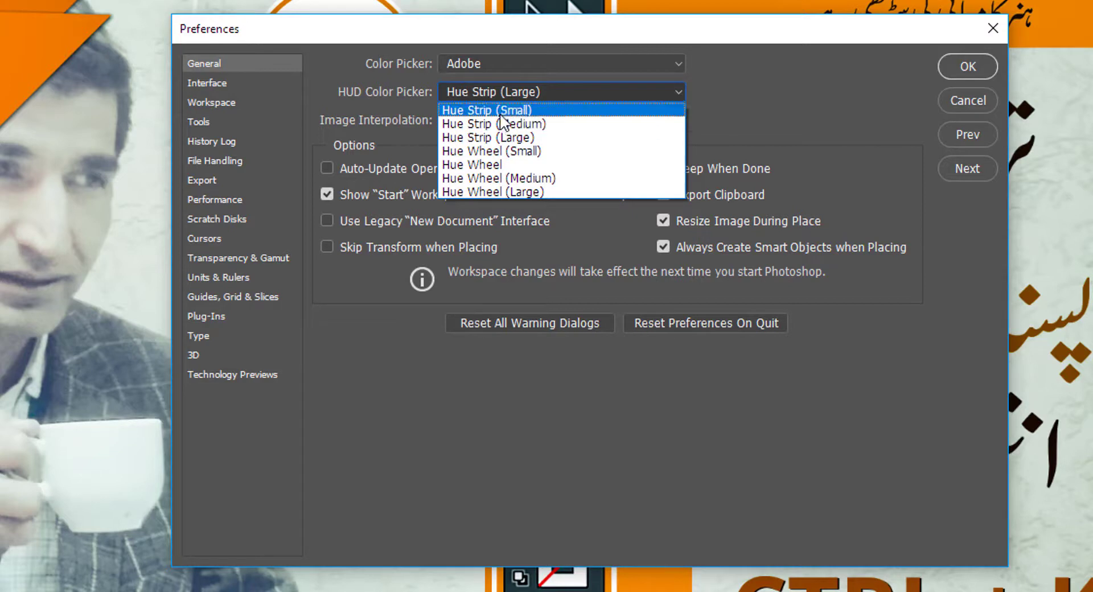
{"action": "left_click", "coordinate": [508, 192]}
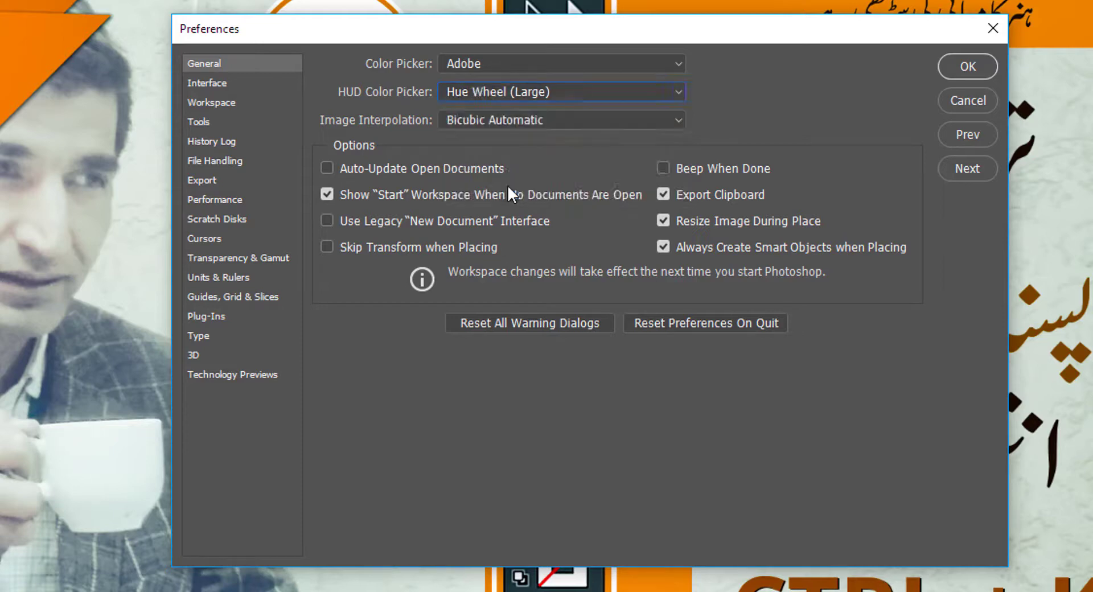
{"action": "left_click", "coordinate": [967, 66]}
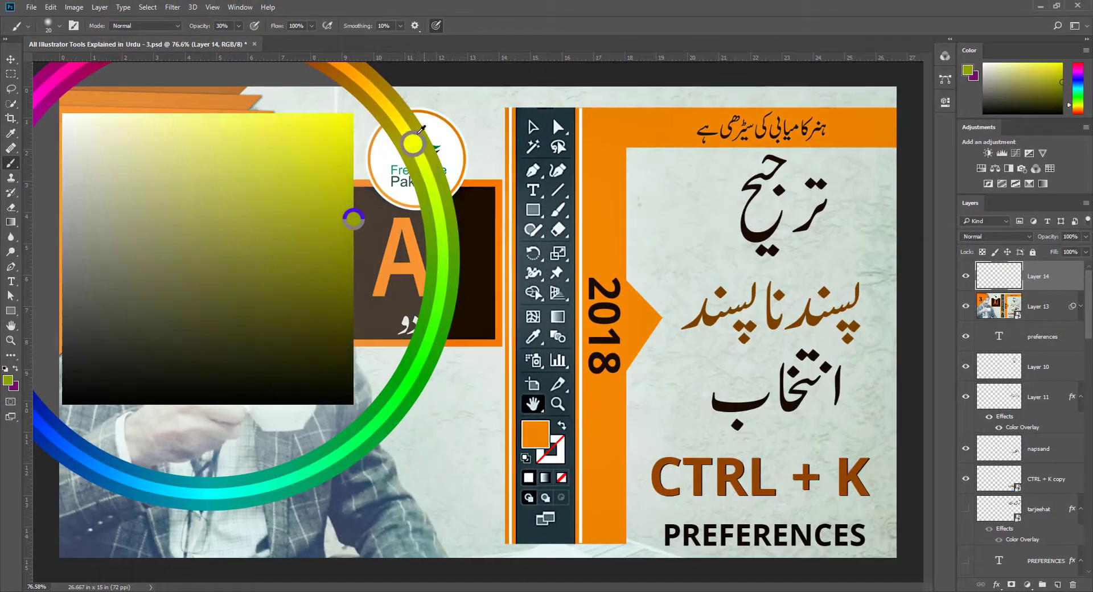
{"action": "mouse_move", "coordinate": [421, 146]}
{"action": "left_mouse_down"}
{"action": "mouse_move", "coordinate": [439, 211]}
{"action": "mouse_move", "coordinate": [423, 311]}
{"action": "mouse_move", "coordinate": [379, 400]}
{"action": "mouse_move", "coordinate": [304, 454]}
{"action": "mouse_move", "coordinate": [312, 471]}
{"action": "mouse_move", "coordinate": [445, 340]}
{"action": "mouse_move", "coordinate": [276, 446]}
{"action": "mouse_move", "coordinate": [190, 468]}
{"action": "mouse_move", "coordinate": [175, 485]}
{"action": "mouse_move", "coordinate": [93, 459]}
{"action": "mouse_move", "coordinate": [173, 490]}
{"action": "mouse_move", "coordinate": [317, 461]}
{"action": "left_mouse_up"}
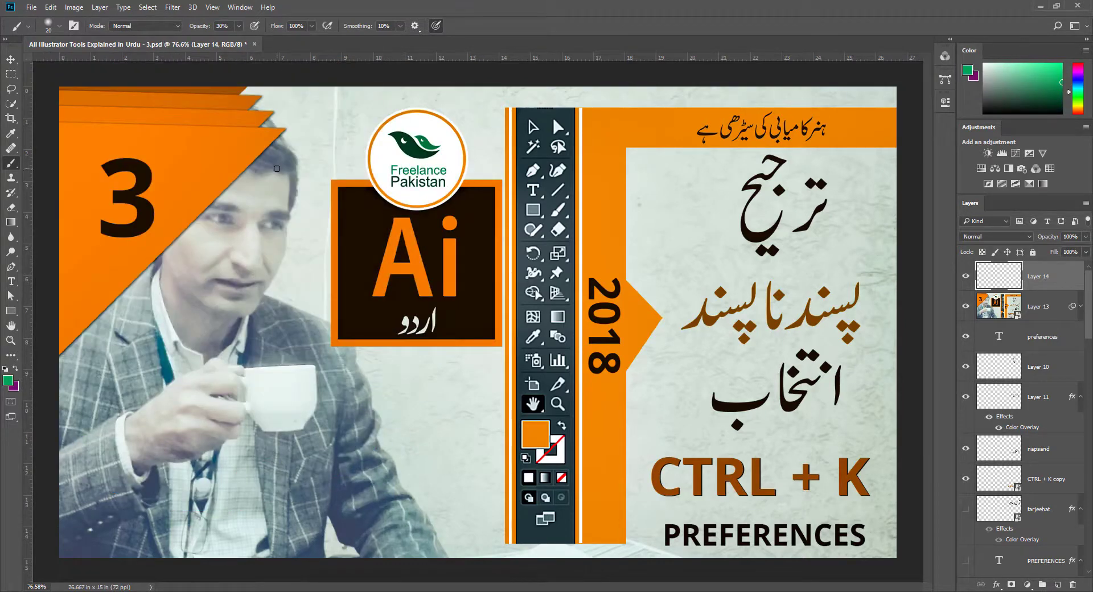
Step: Set the HUD Color Picker to Hue Strip (Large) in the General preferences
{"action": "key", "text": "ctrl+k"}
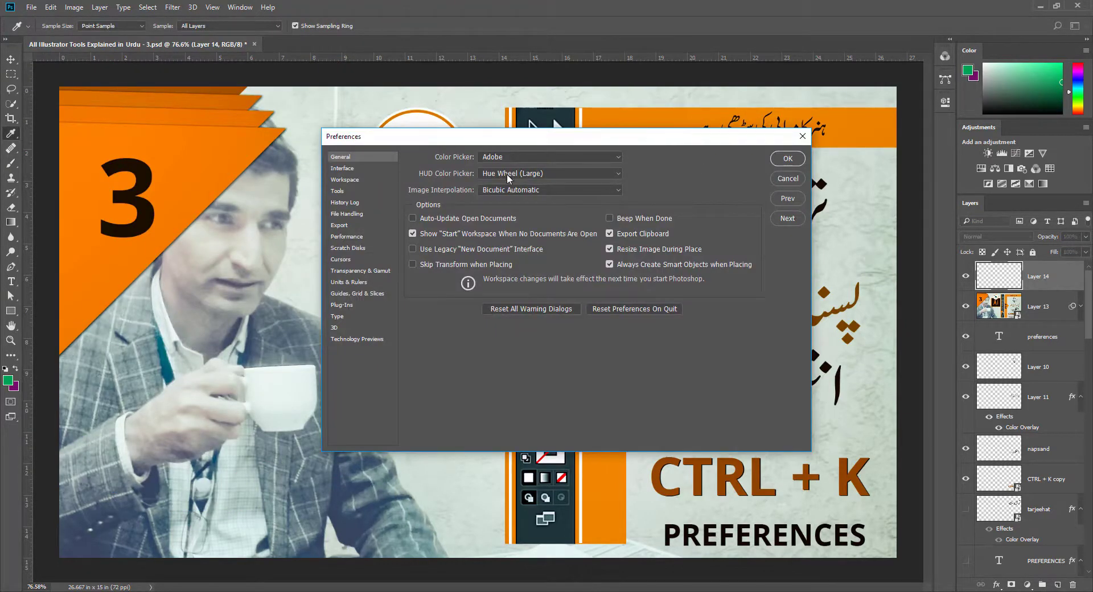
{"action": "left_click", "coordinate": [508, 177]}
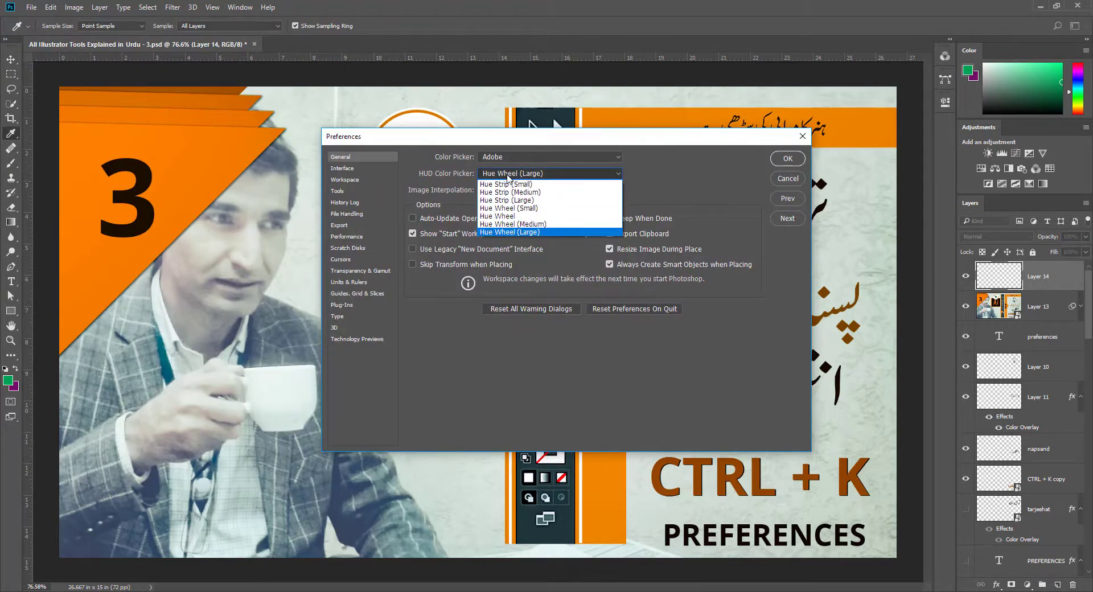
{"action": "left_click", "coordinate": [527, 201]}
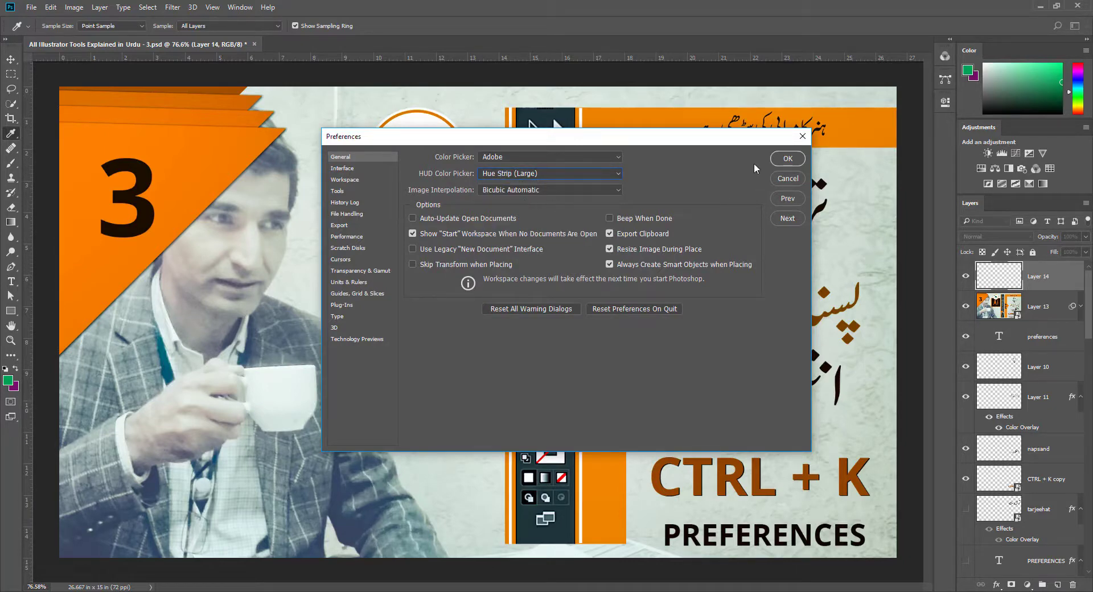
{"action": "left_click", "coordinate": [797, 159]}
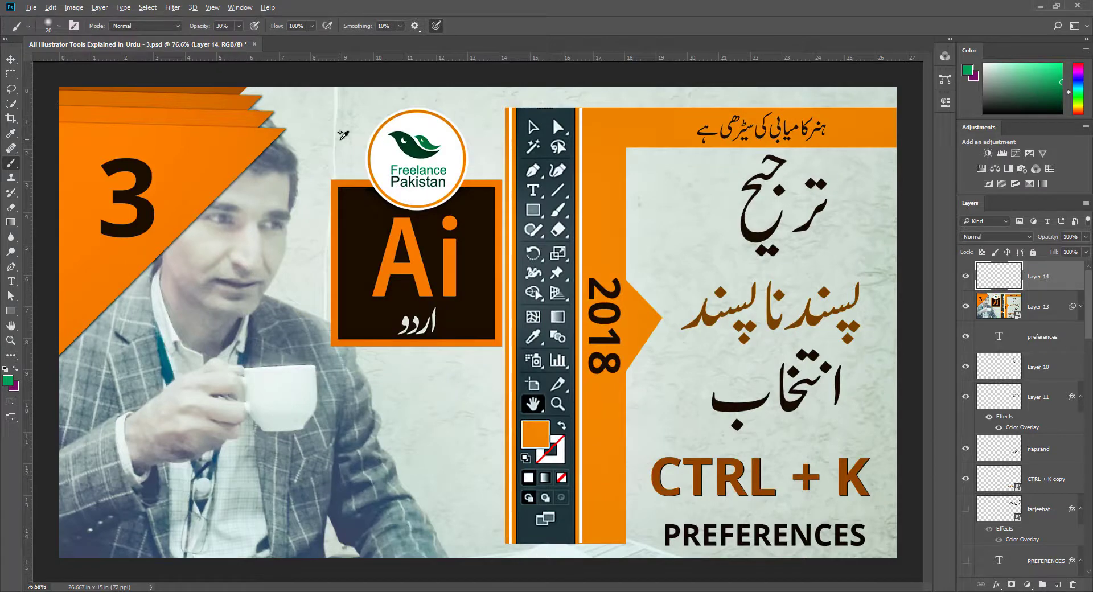
Step: Try the on-canvas HUD hue strip with the Brush tool and pick a dark green foreground colour
{"action": "right_click", "coordinate": [341, 140], "text": "alt+shift"}
{"action": "left_click_drag", "start_coordinate": [364, 169], "coordinate": [371, 222]}
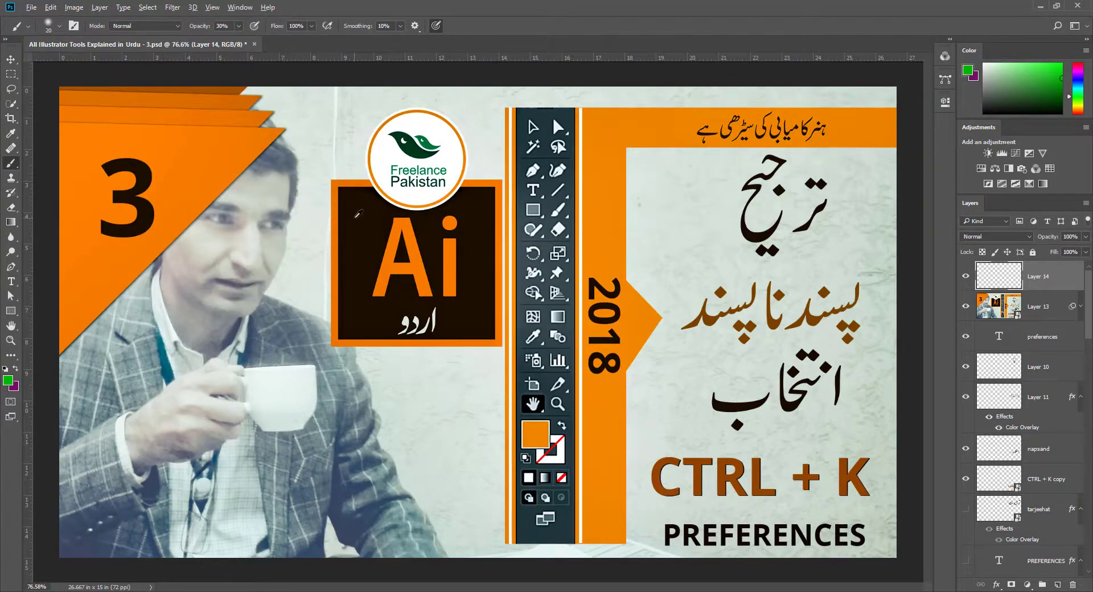
{"action": "left_click_drag", "start_coordinate": [358, 213], "coordinate": [365, 262]}
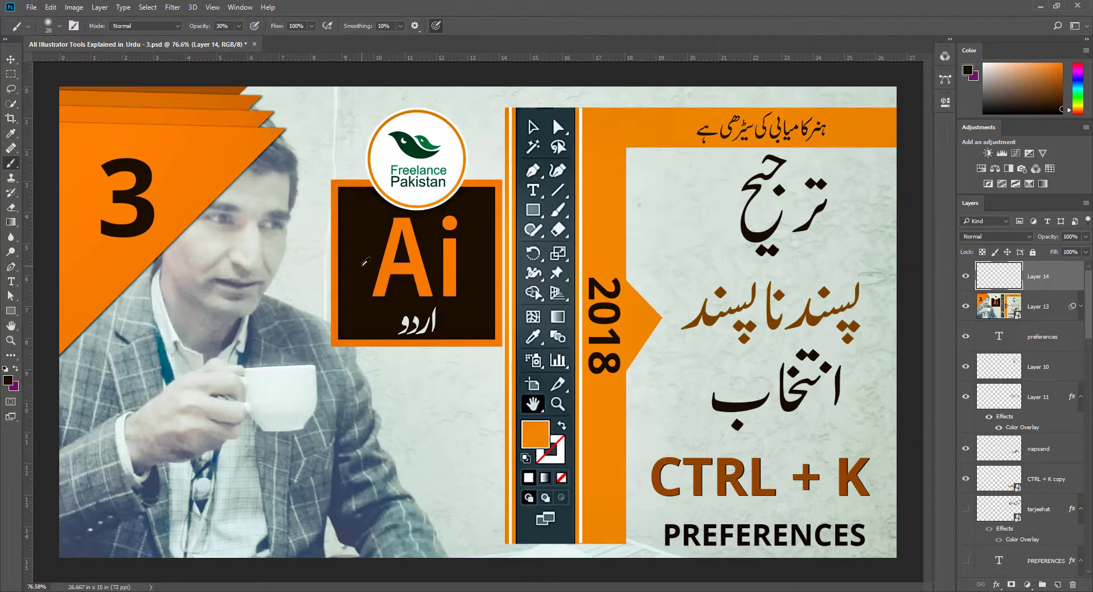
{"action": "right_click", "coordinate": [363, 270], "text": "alt+shift"}
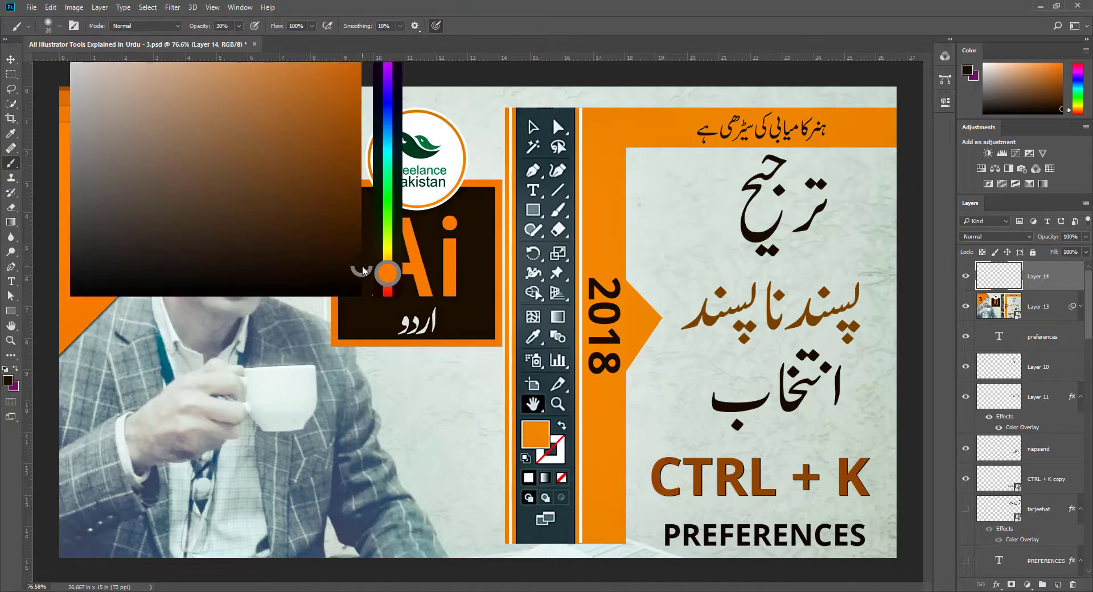
{"action": "mouse_move", "coordinate": [363, 270]}
{"action": "left_mouse_down"}
{"action": "mouse_move", "coordinate": [384, 273]}
{"action": "mouse_move", "coordinate": [388, 111]}
{"action": "mouse_move", "coordinate": [312, 166]}
{"action": "mouse_move", "coordinate": [227, 176]}
{"action": "mouse_move", "coordinate": [389, 237]}
{"action": "mouse_move", "coordinate": [387, 177]}
{"action": "left_mouse_up"}
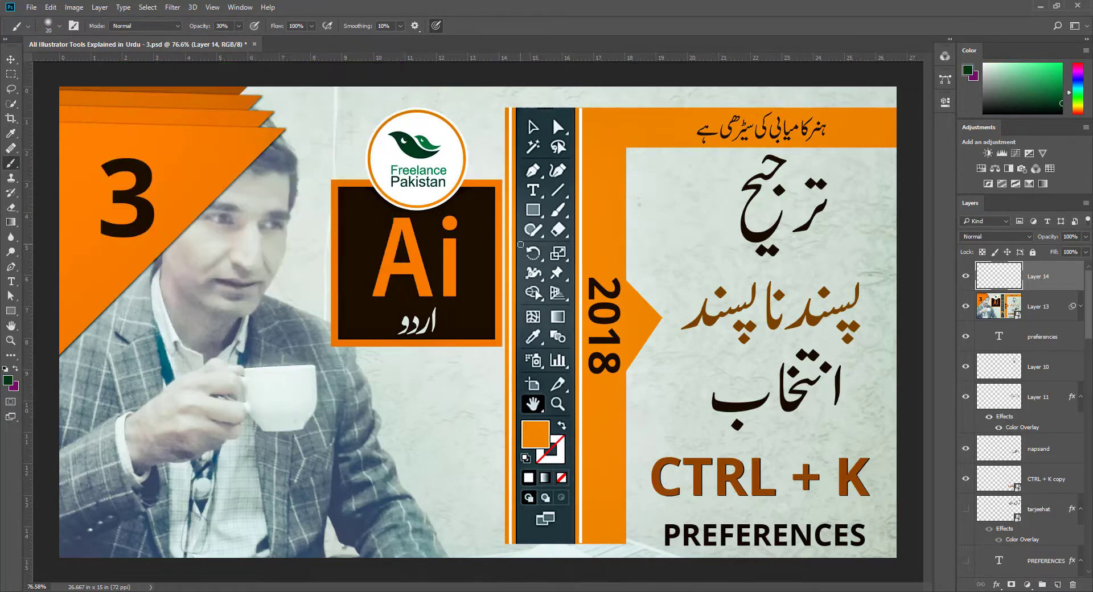
Step: Review the HUD Color Picker choices in the General preferences, keeping Hue Strip (Large), and open the Interface preferences
{"action": "key", "text": "ctrl+k"}
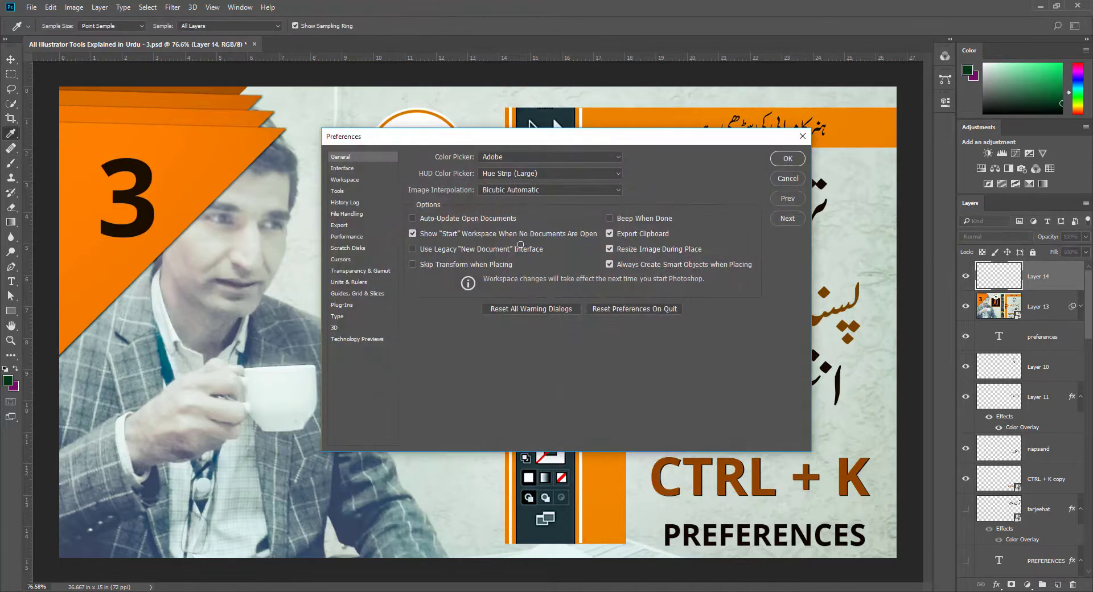
{"action": "left_click", "coordinate": [530, 174]}
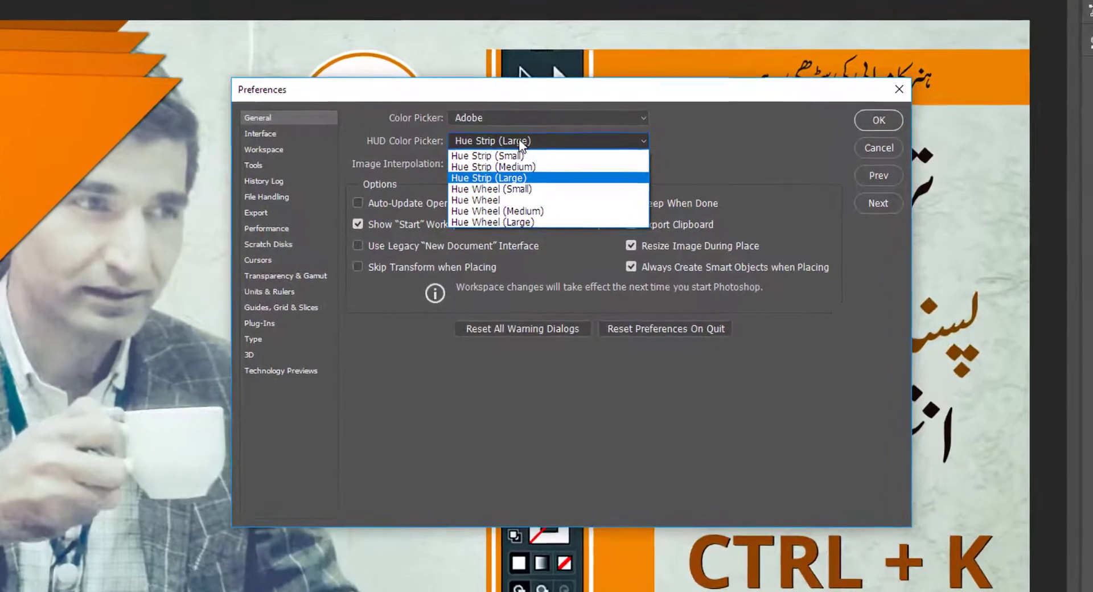
{"action": "left_click", "coordinate": [524, 158]}
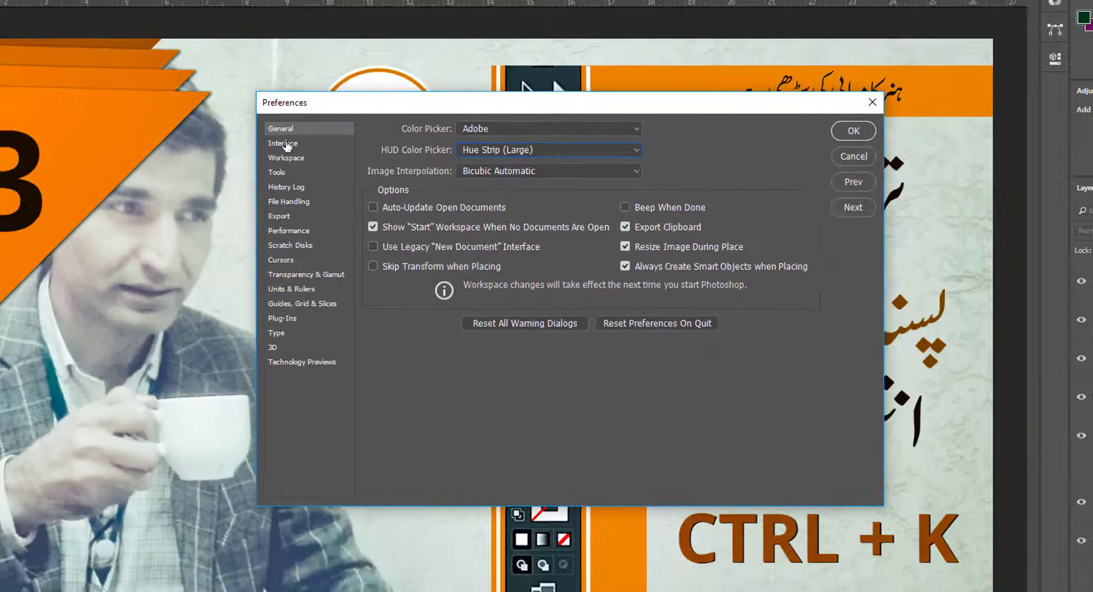
{"action": "left_click", "coordinate": [250, 129]}
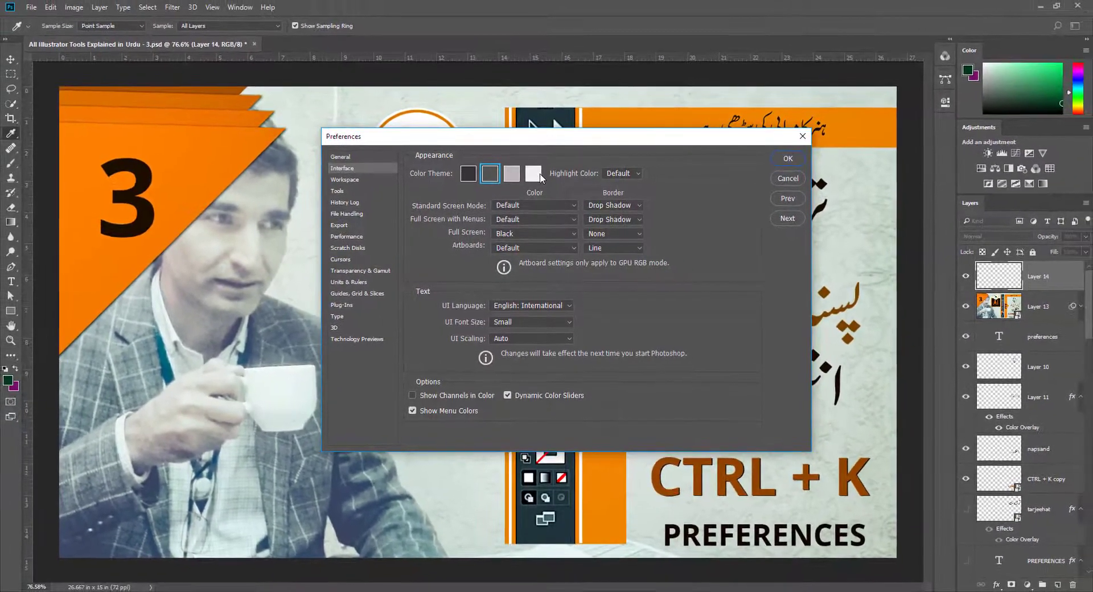
Step: Try the lightest and light grey colour themes for the interface, and return to the medium dark grey theme
{"action": "left_click", "coordinate": [535, 175]}
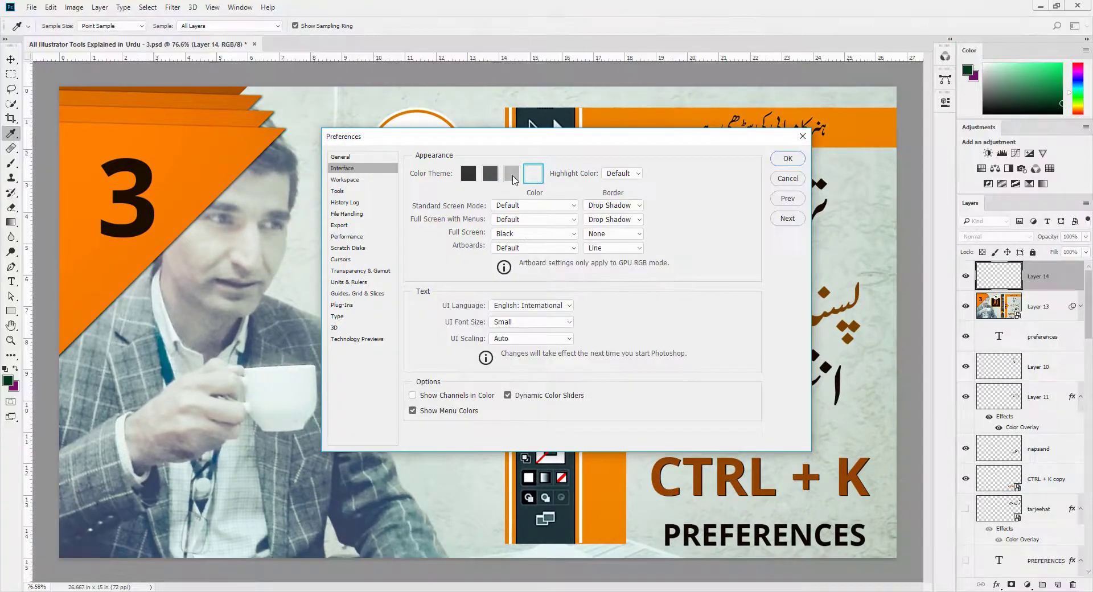
{"action": "left_click", "coordinate": [512, 180]}
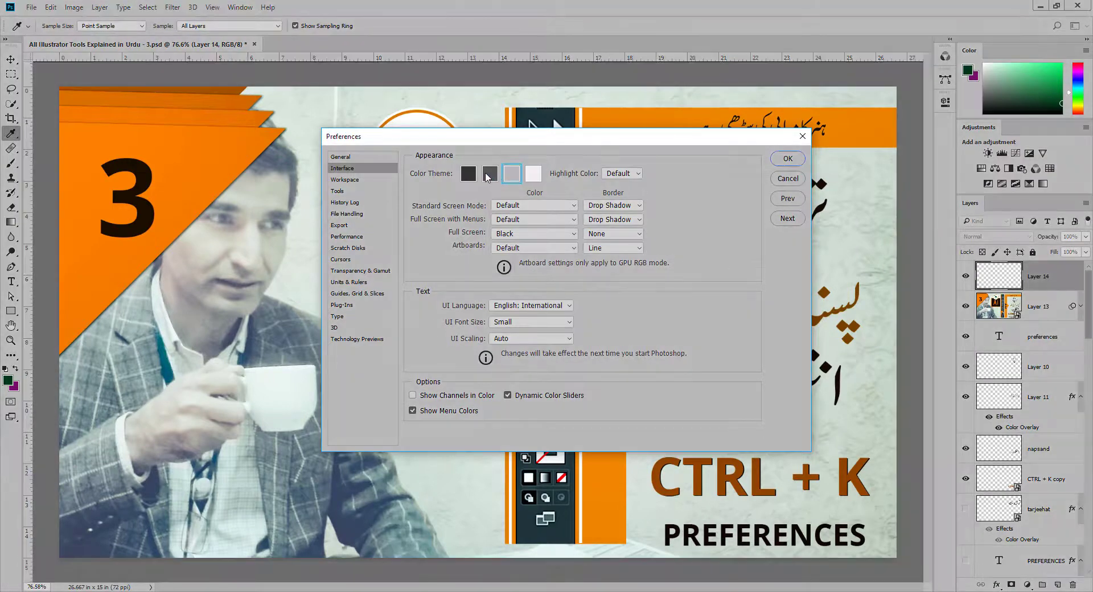
{"action": "left_click", "coordinate": [488, 175]}
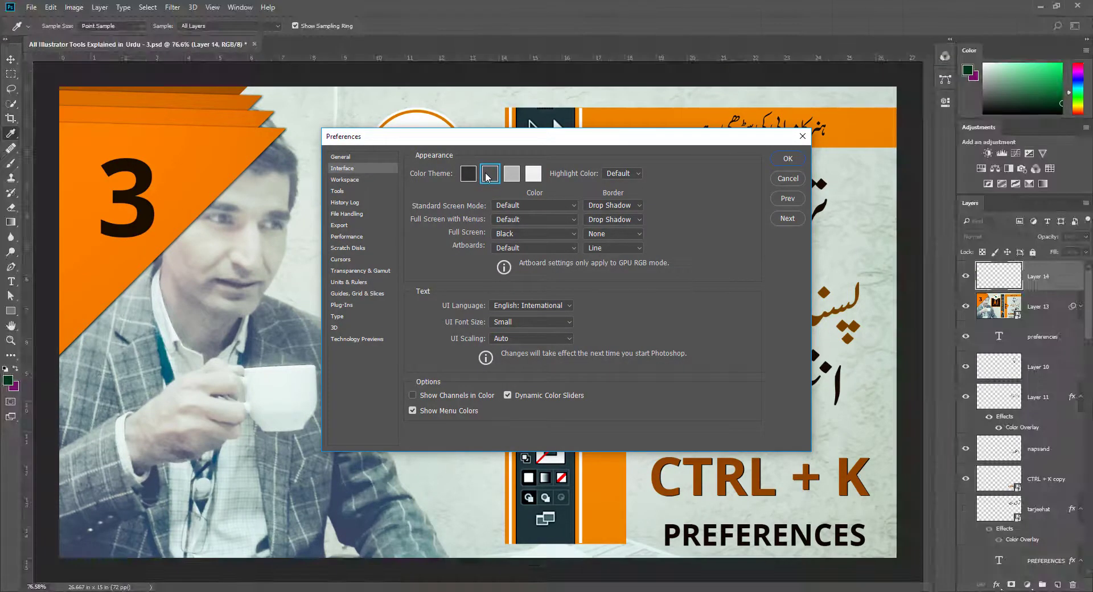
Step: Look through the Workspace preferences, enable Use Rich Tooltips in the Tools preferences and apply the change
{"action": "left_click", "coordinate": [338, 180]}
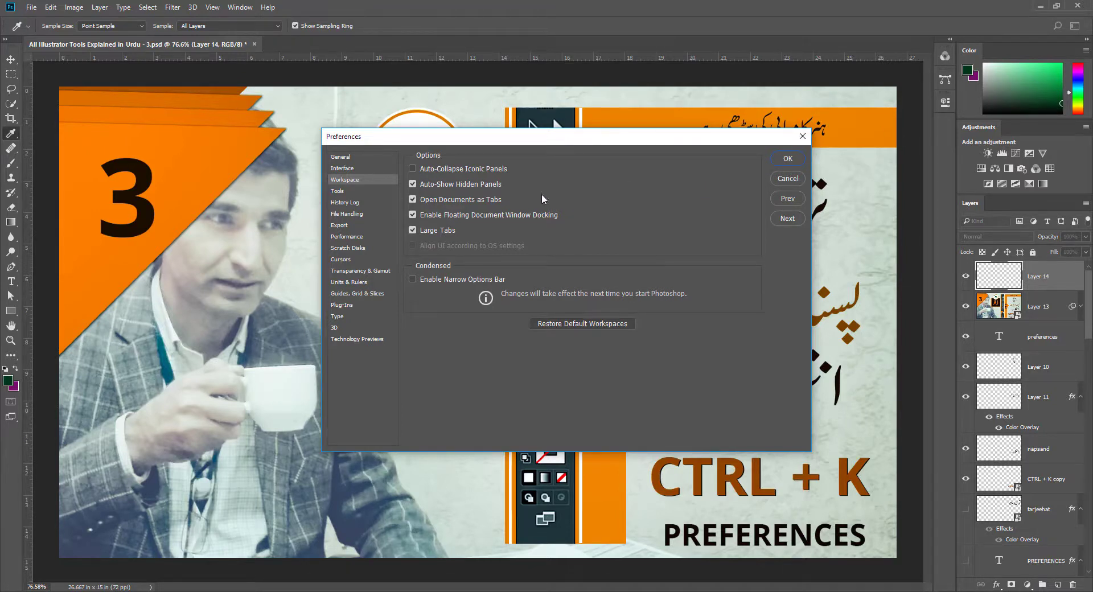
{"action": "left_click", "coordinate": [338, 192]}
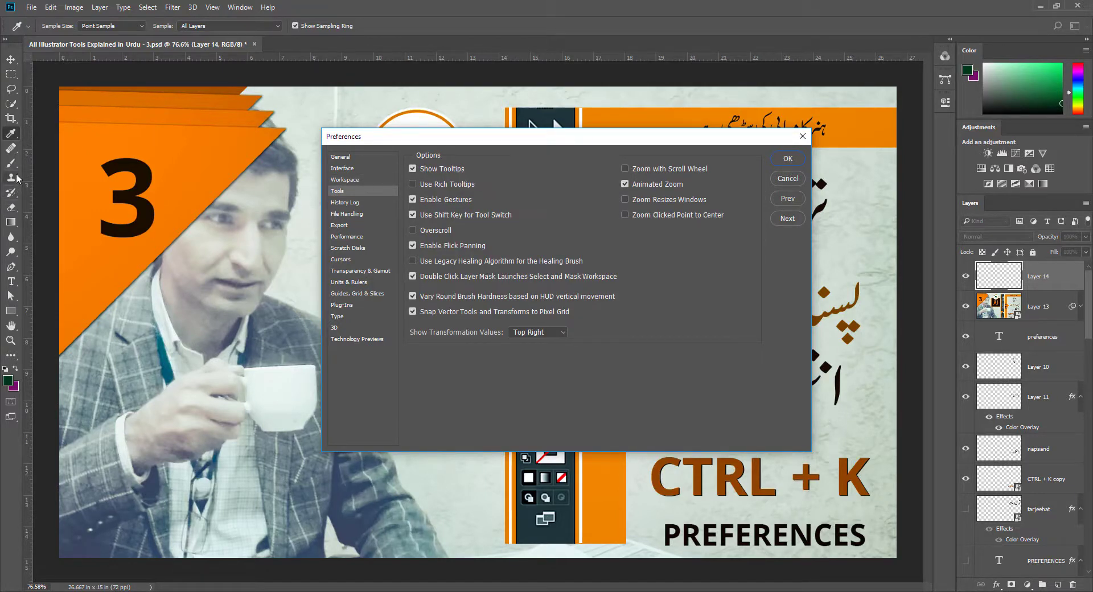
{"action": "left_click", "coordinate": [413, 185]}
{"action": "left_click", "coordinate": [789, 160]}
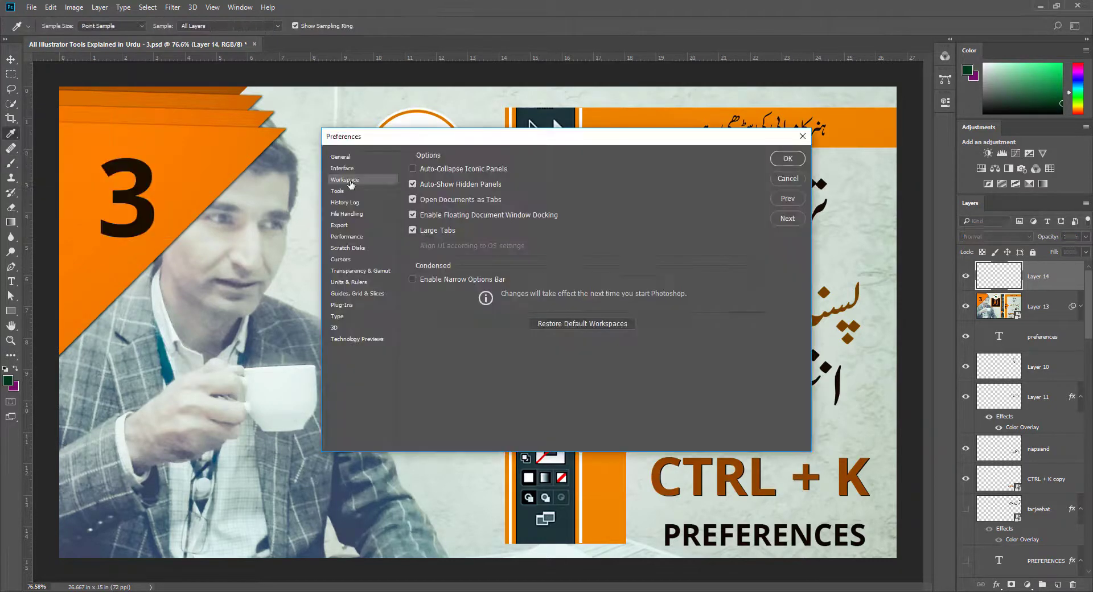
Step: Review the Tools, History Log, File Handling and Export preferences, including the available Quick Export formats
{"action": "left_click", "coordinate": [353, 192]}
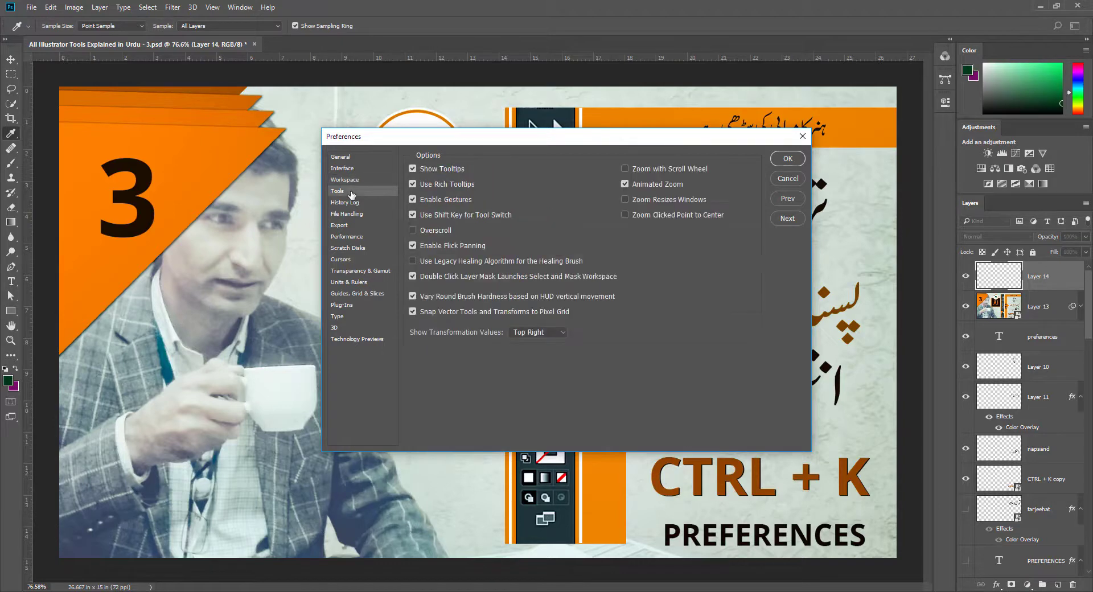
{"action": "left_click", "coordinate": [349, 202]}
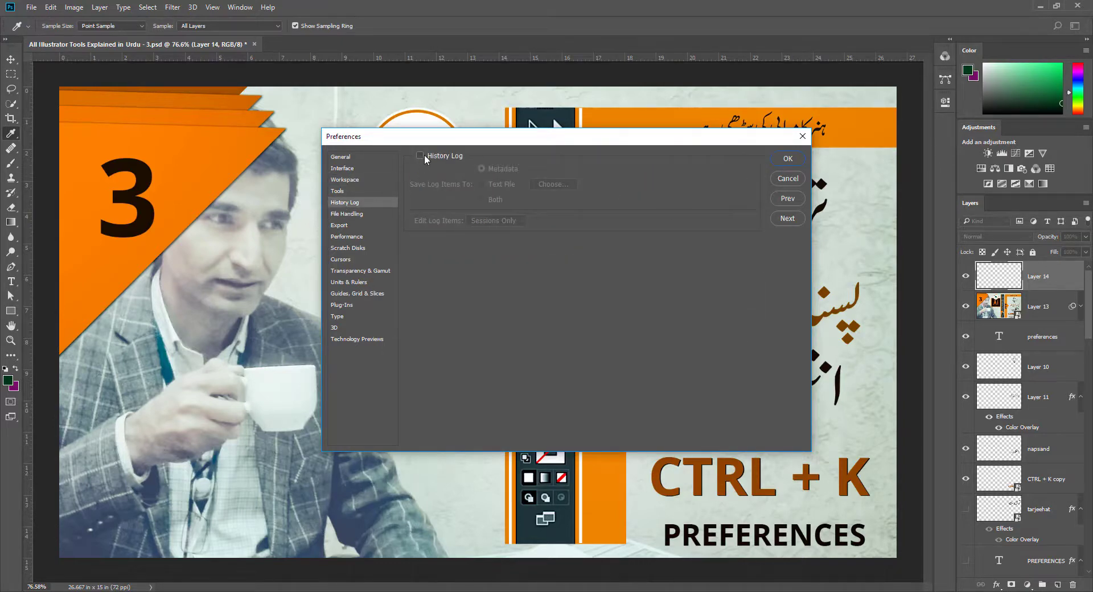
{"action": "left_click", "coordinate": [359, 215]}
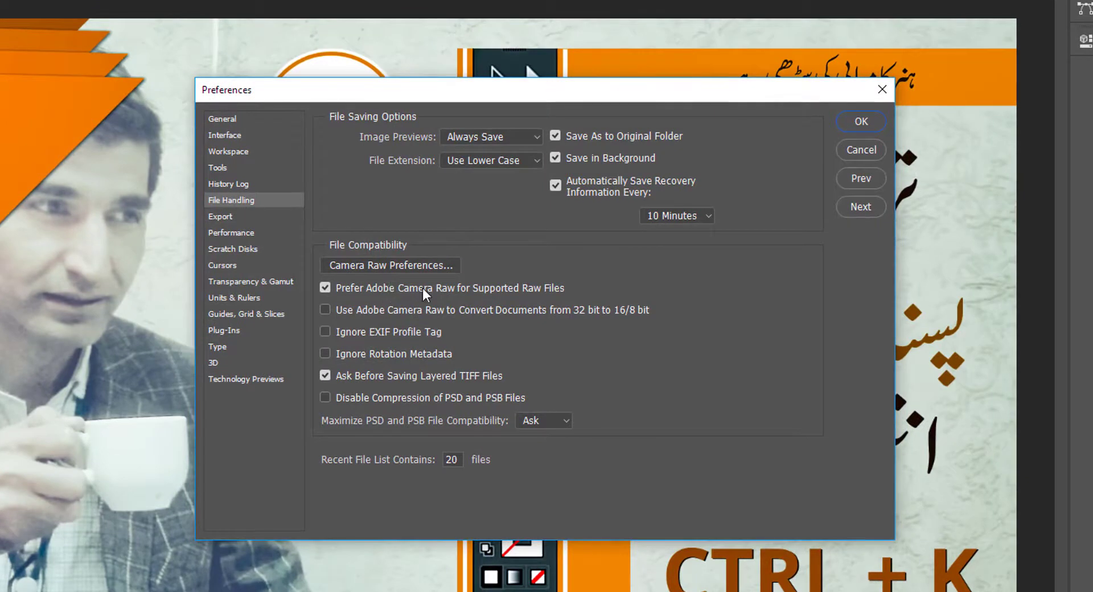
{"action": "left_click", "coordinate": [222, 216]}
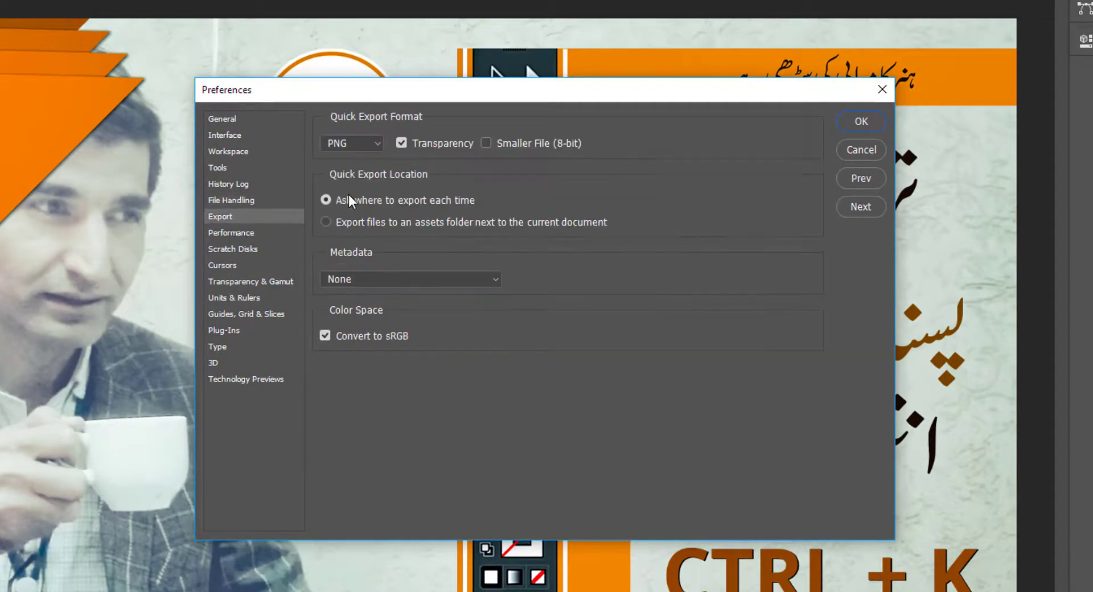
{"action": "left_click", "coordinate": [358, 142]}
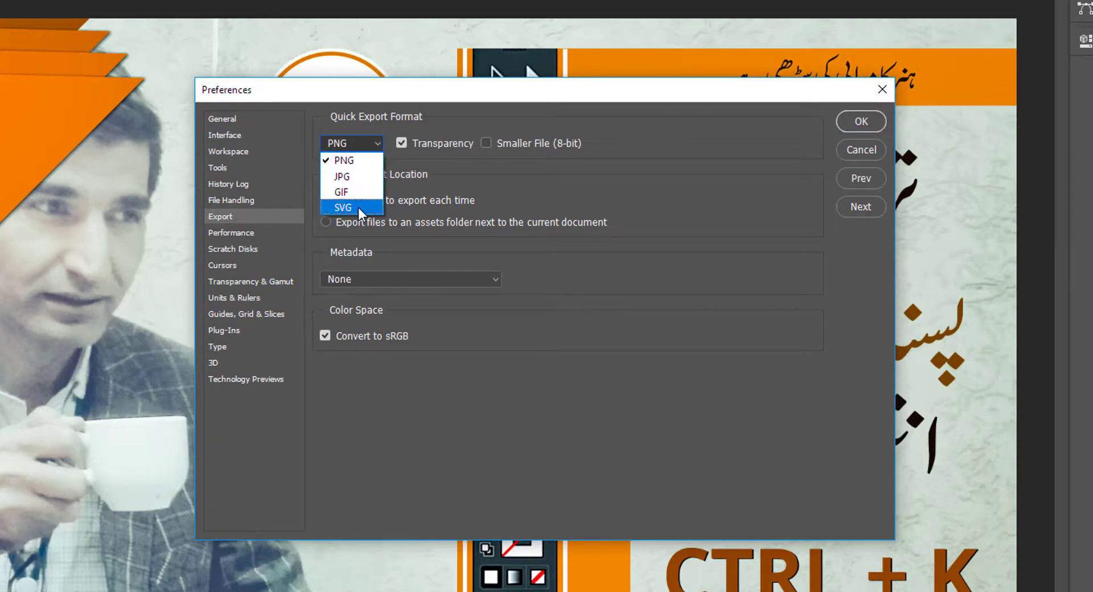
Step: Examine the Performance preferences and the advanced graphics processor settings, keeping the drawing mode at Advanced
{"action": "left_click", "coordinate": [238, 234]}
{"action": "left_click", "coordinate": [238, 233]}
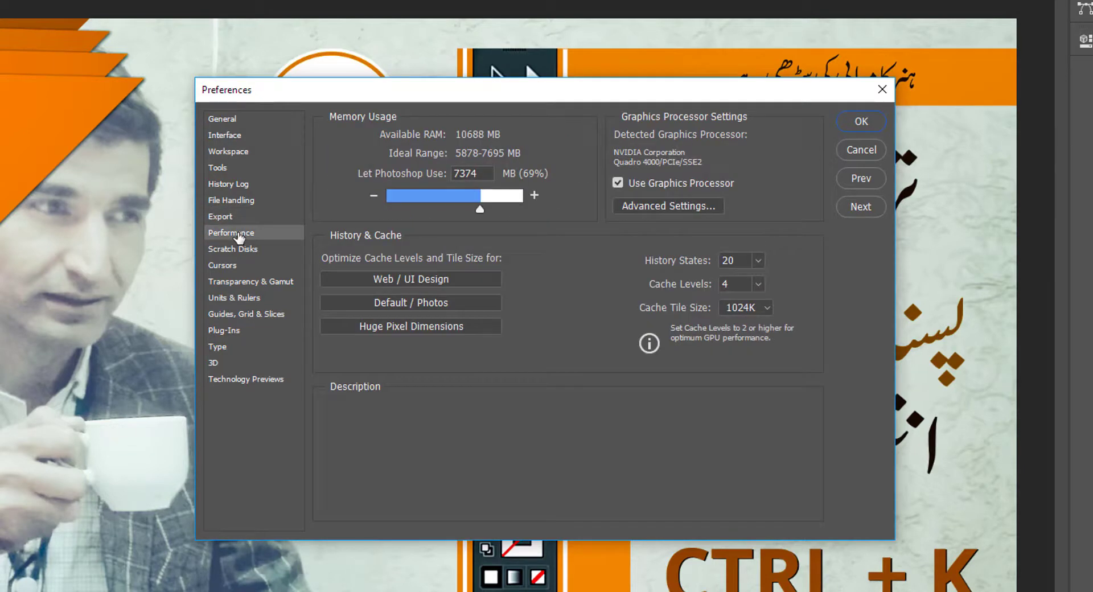
{"action": "mouse_move", "coordinate": [334, 154]}
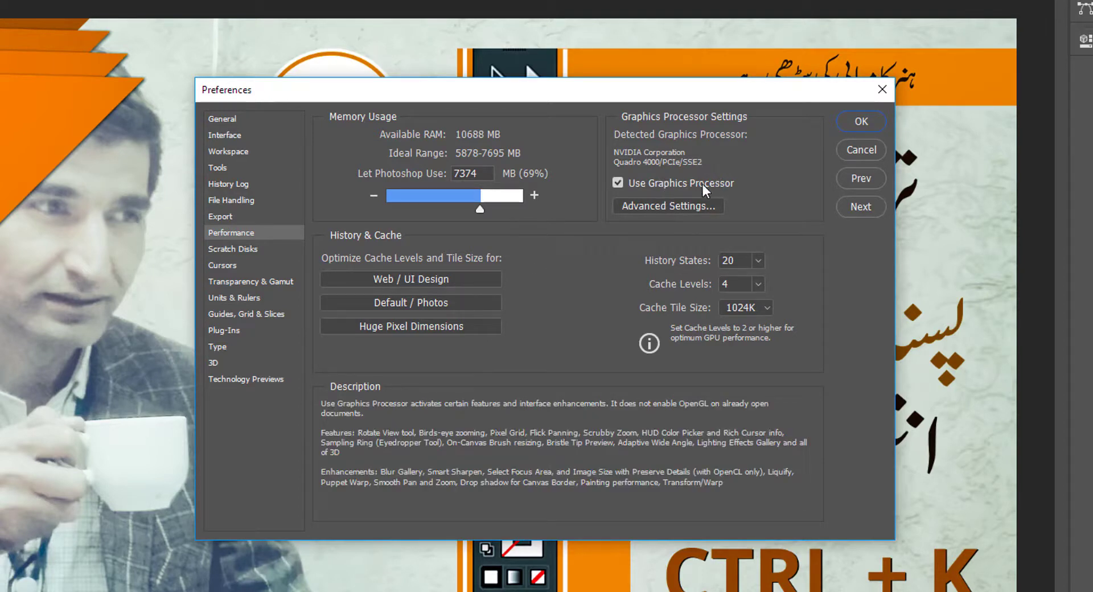
{"action": "left_click", "coordinate": [647, 207]}
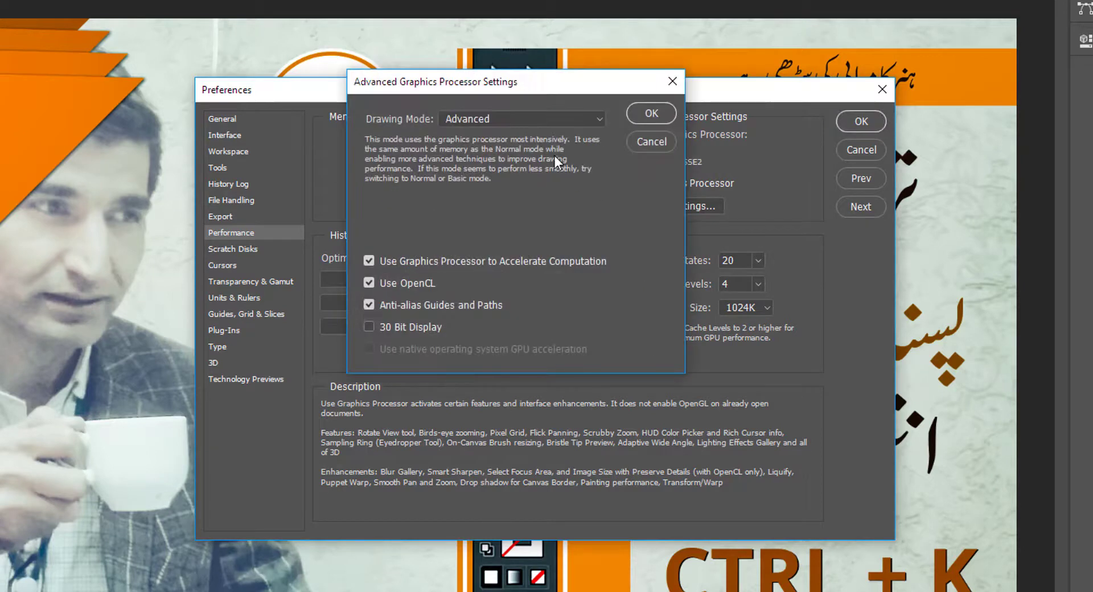
{"action": "left_click", "coordinate": [467, 117]}
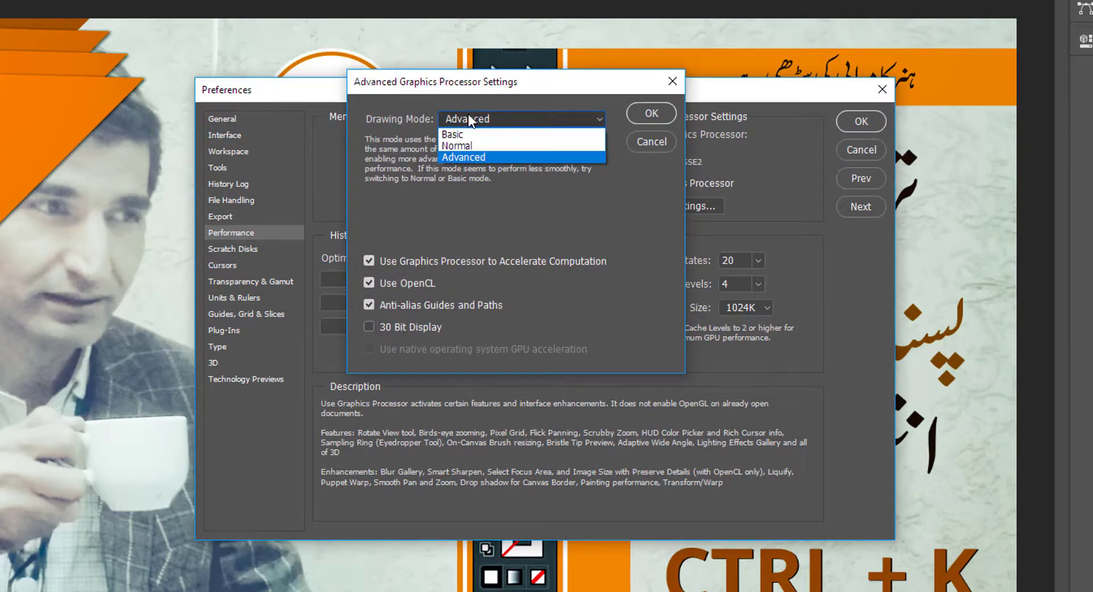
{"action": "left_click", "coordinate": [475, 158]}
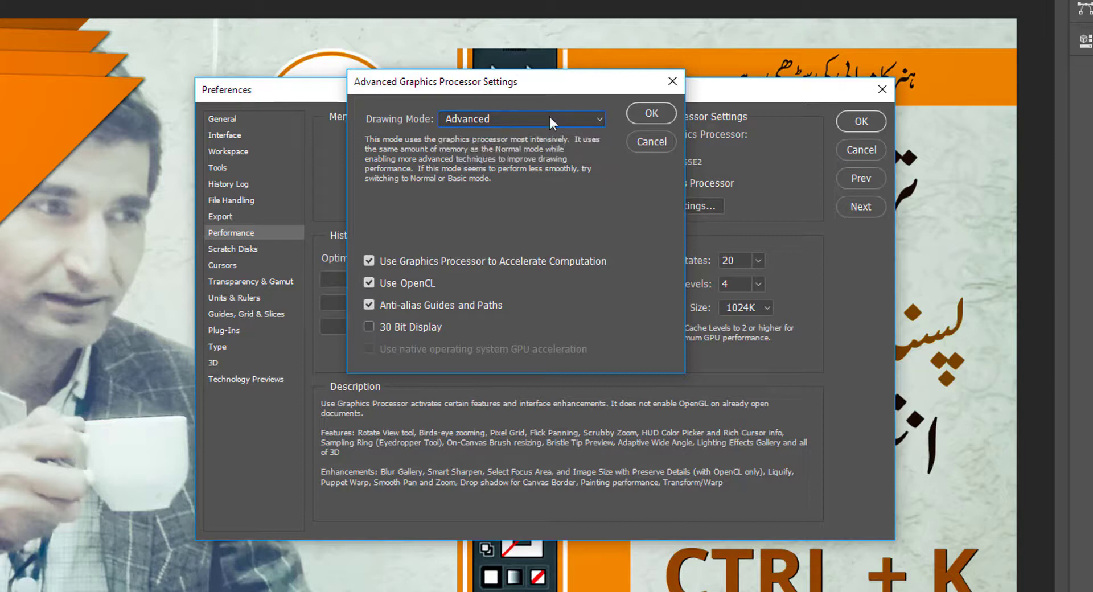
{"action": "left_click", "coordinate": [653, 112]}
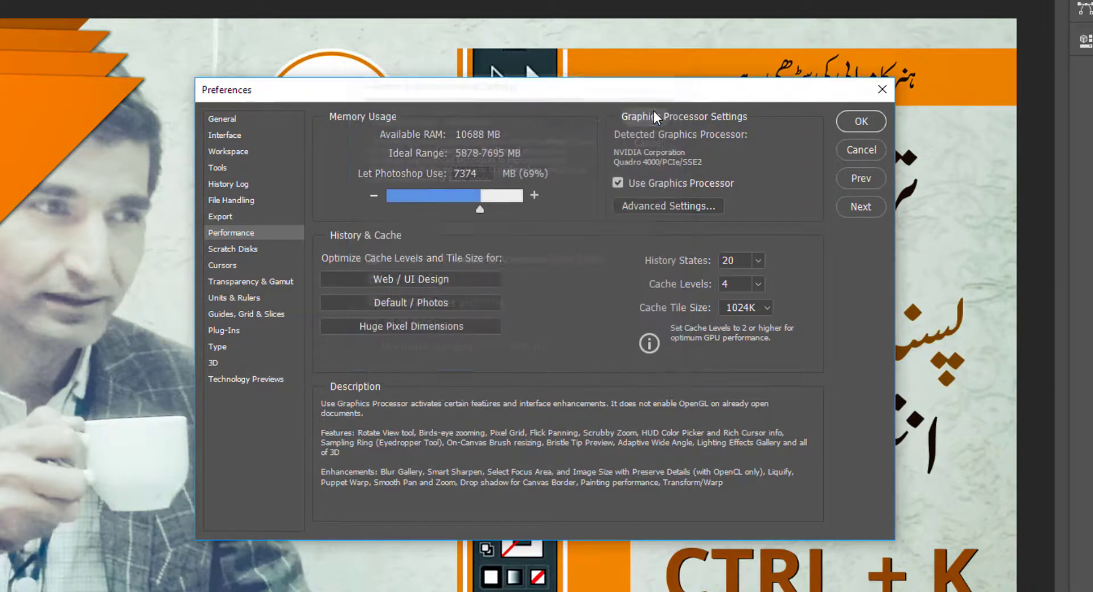
Step: Review the Scratch Disks and Cursors preferences and open the Transparency & Gamut preferences
{"action": "left_click", "coordinate": [225, 251]}
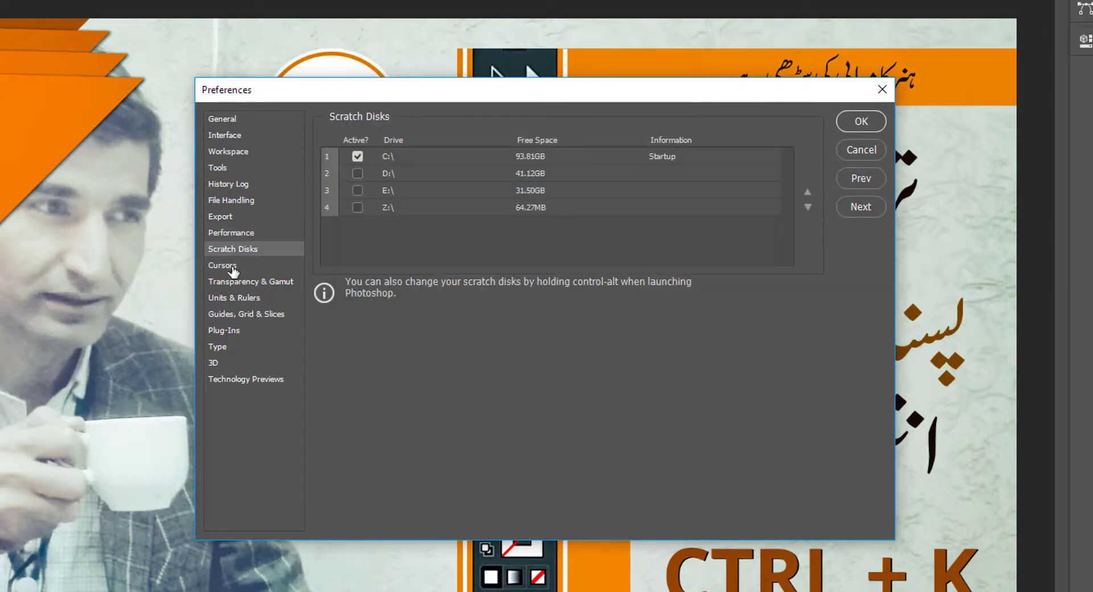
{"action": "left_click", "coordinate": [222, 266]}
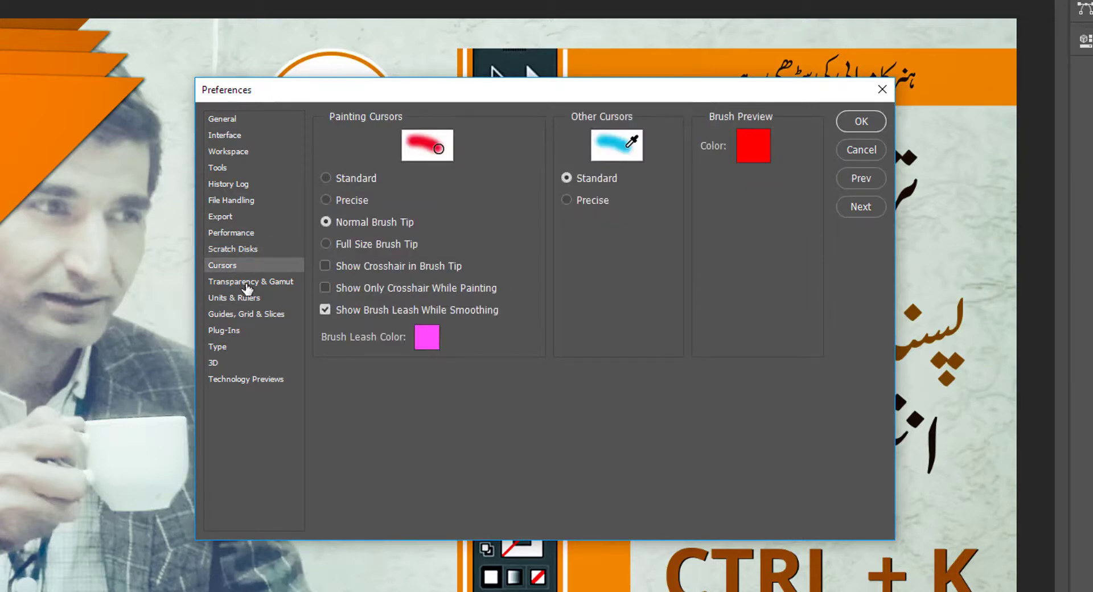
{"action": "left_click", "coordinate": [246, 283]}
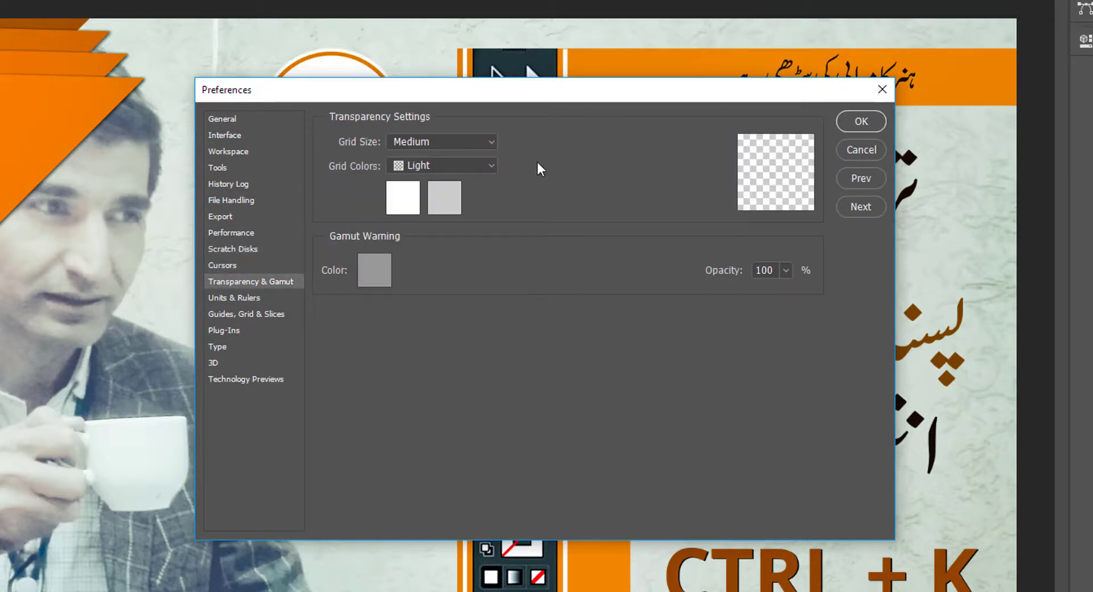
Step: Try the Medium and Dark transparency grid colors and set them back to Light
{"action": "left_click", "coordinate": [471, 165]}
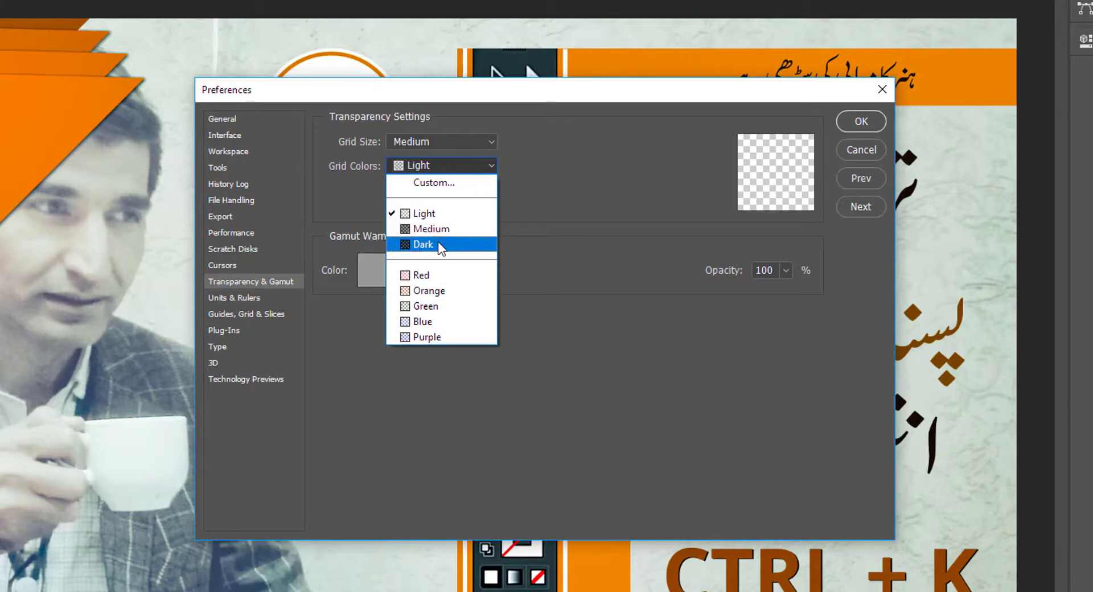
{"action": "left_click", "coordinate": [443, 229]}
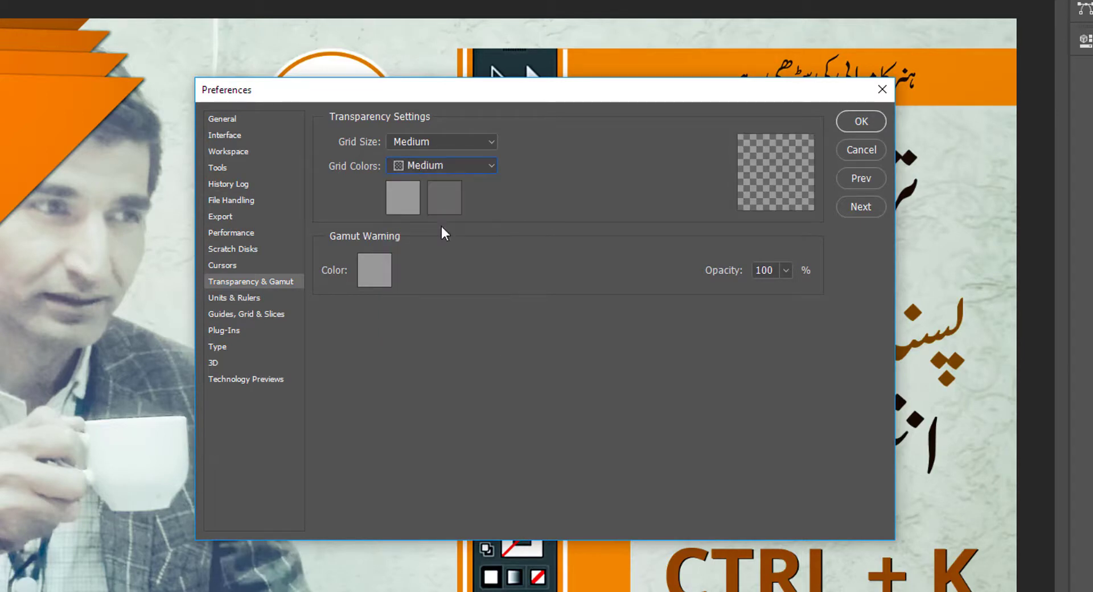
{"action": "left_click", "coordinate": [485, 170]}
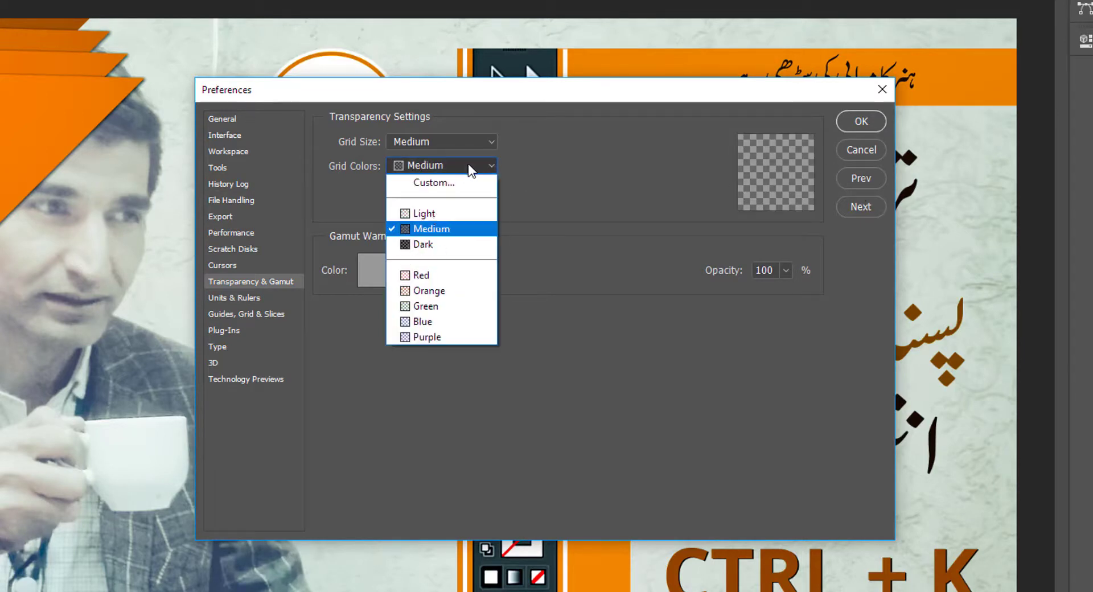
{"action": "left_click", "coordinate": [436, 245]}
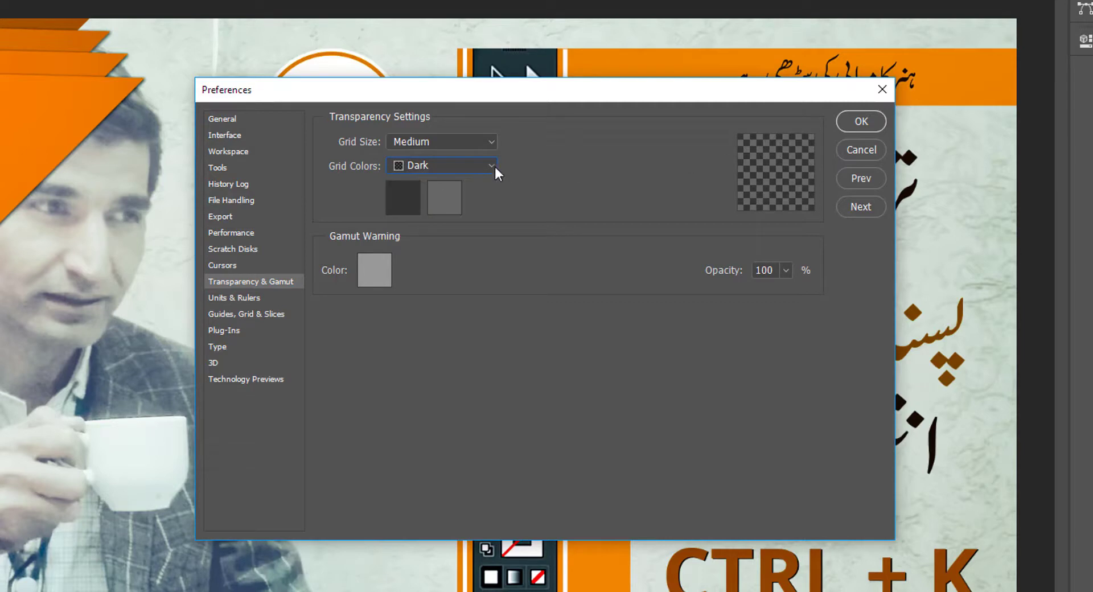
{"action": "left_click", "coordinate": [437, 165]}
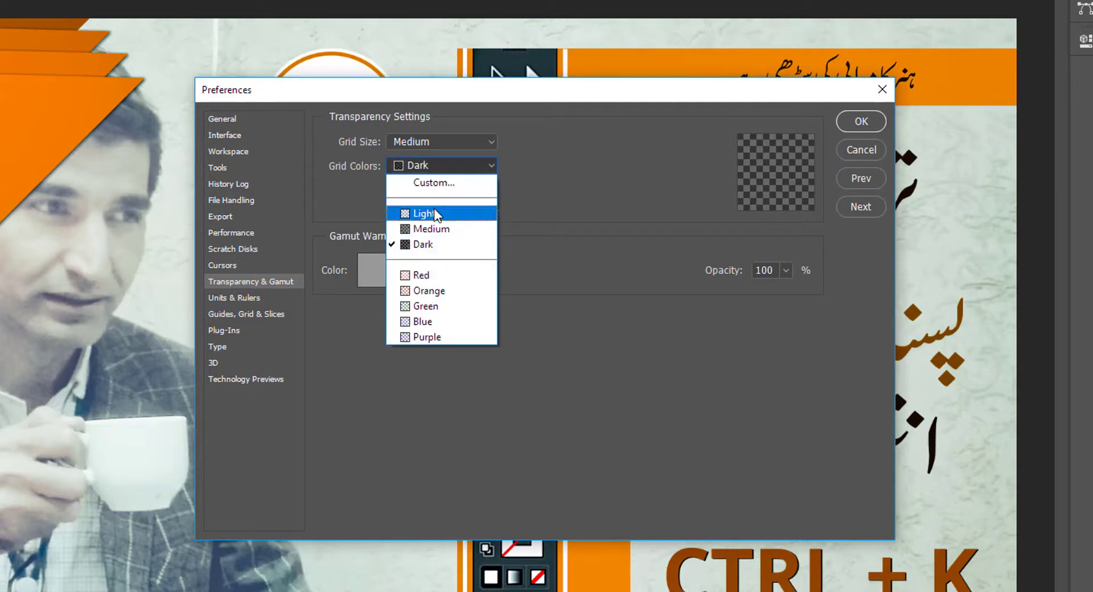
{"action": "left_click", "coordinate": [436, 214]}
Step: Review the ruler unit choices in the Units & Rulers preferences, keeping Inches
{"action": "left_click", "coordinate": [242, 298]}
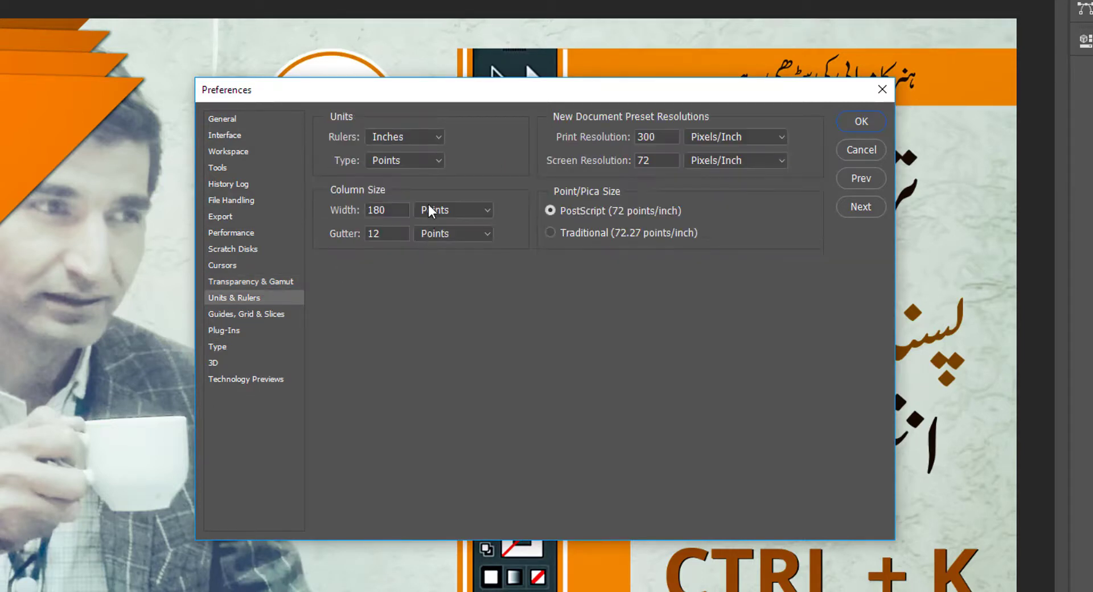
{"action": "left_click", "coordinate": [400, 138]}
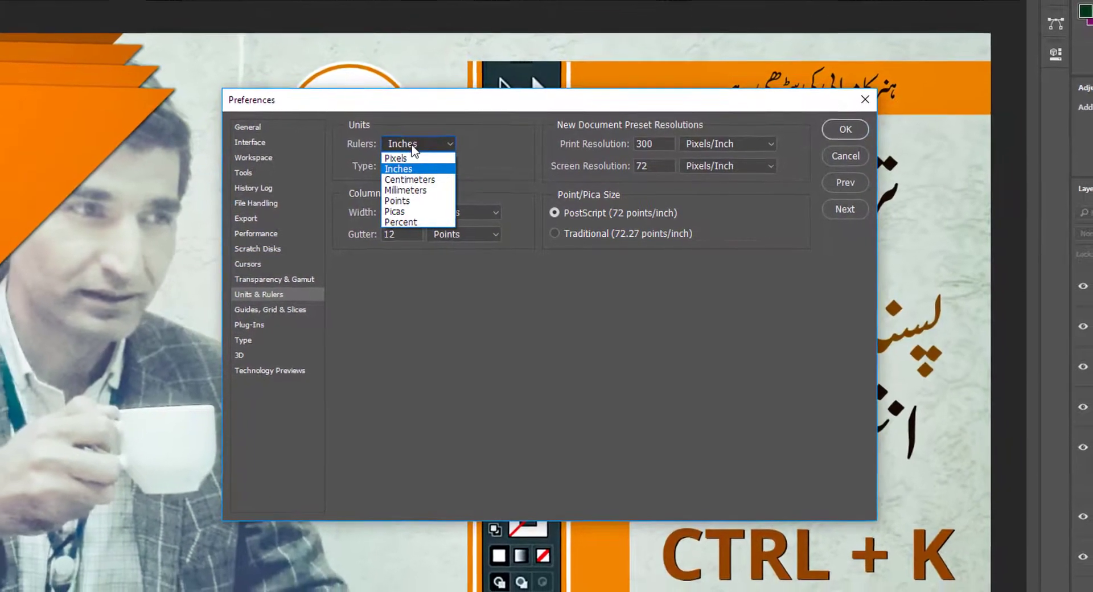
{"action": "left_click", "coordinate": [423, 153]}
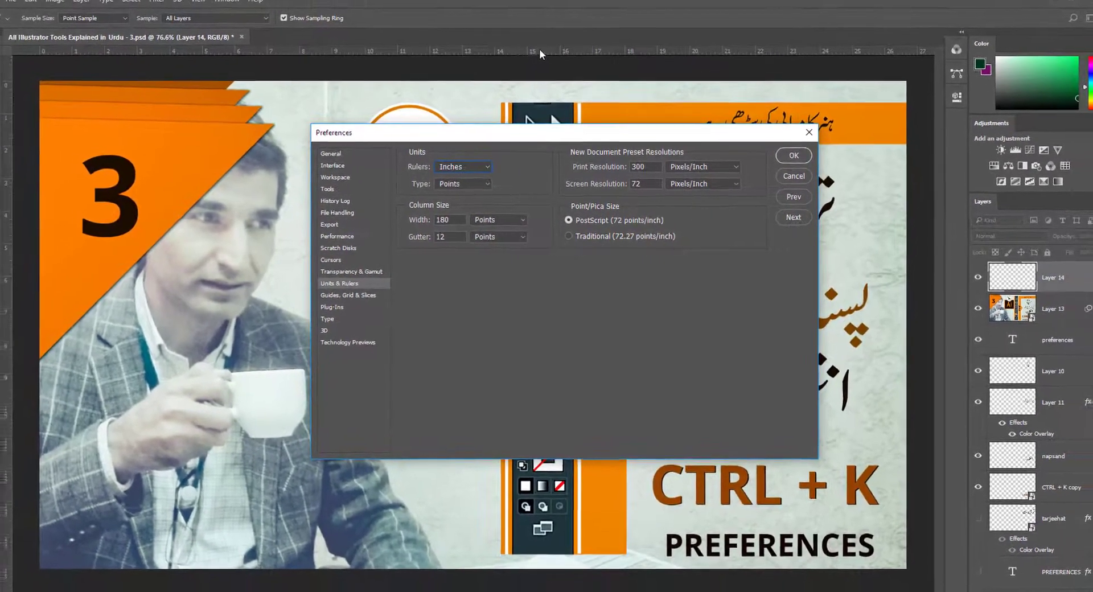
Step: Review the Guides, Grid & Slices, Type and 3D preferences, and close the preferences without applying changes
{"action": "left_click", "coordinate": [357, 294]}
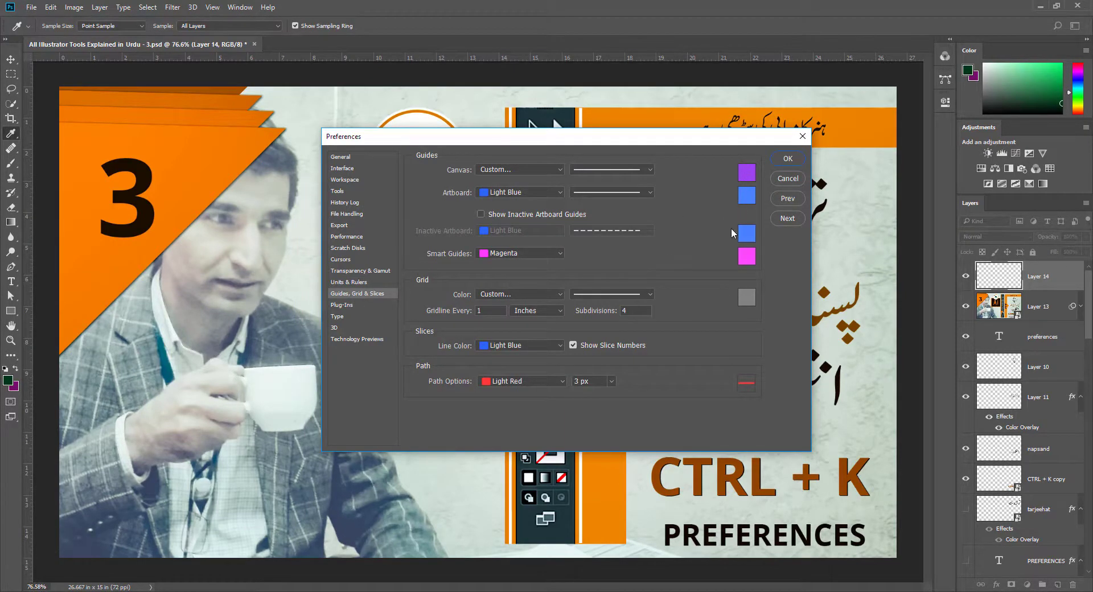
{"action": "left_click", "coordinate": [340, 317]}
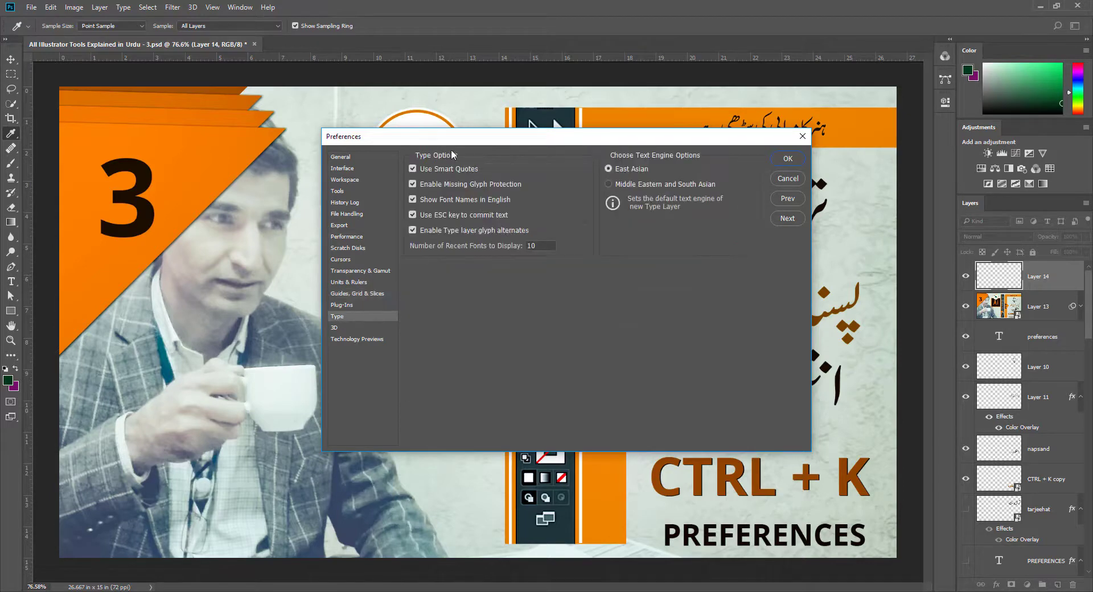
{"action": "left_click", "coordinate": [340, 329]}
{"action": "mouse_move", "coordinate": [515, 197]}
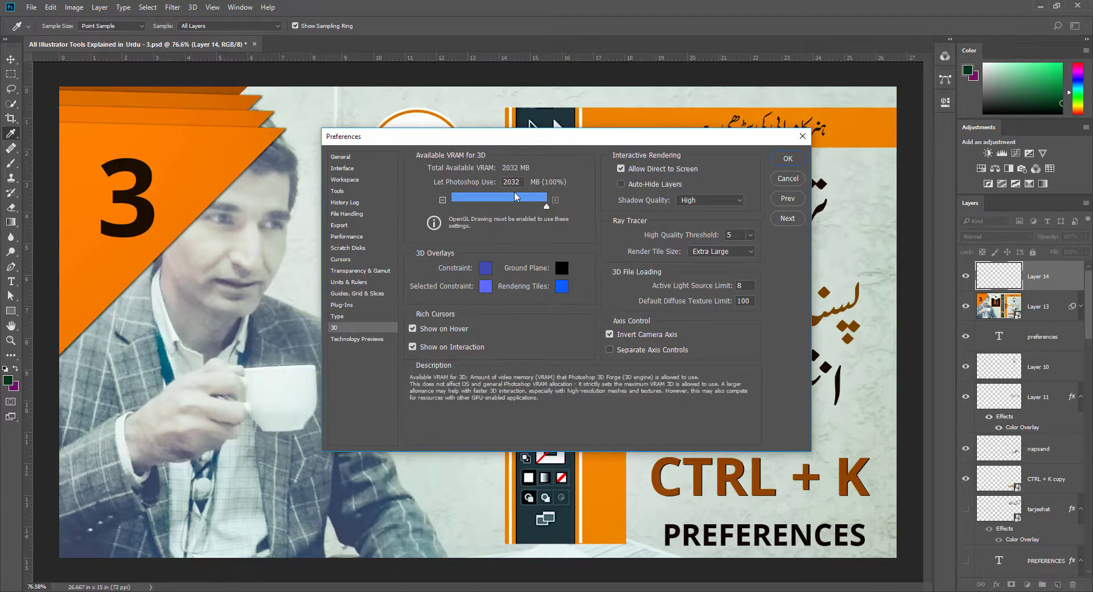
{"action": "left_click", "coordinate": [786, 179]}
{"action": "key", "text": "b"}
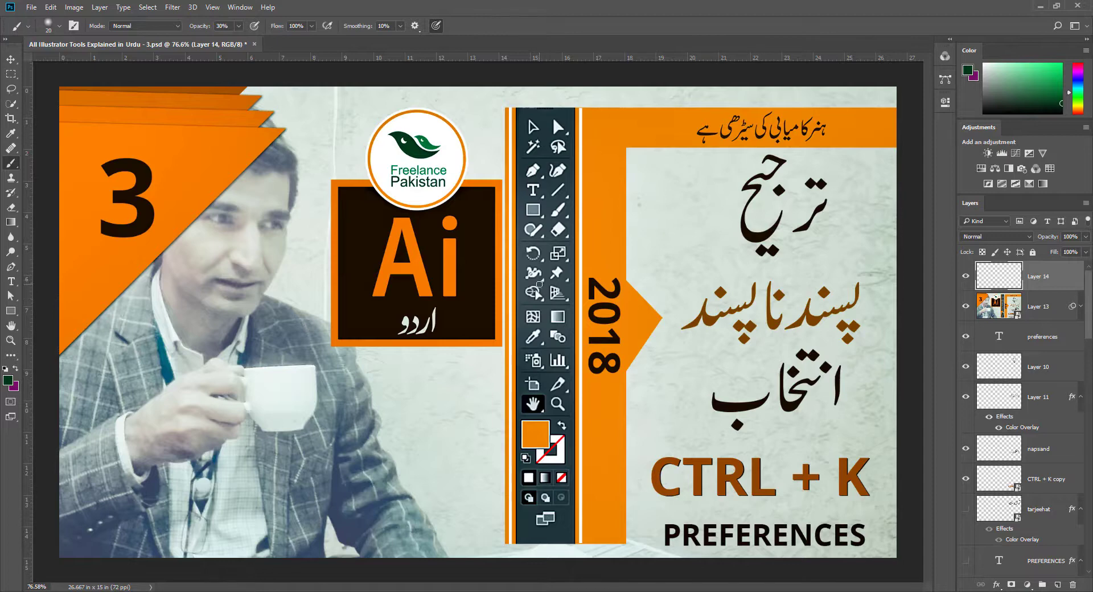
Step: Reopen the preferences directly at the File Handling category
{"action": "mouse_move", "coordinate": [497, 591]}
{"action": "left_click", "coordinate": [51, 7]}
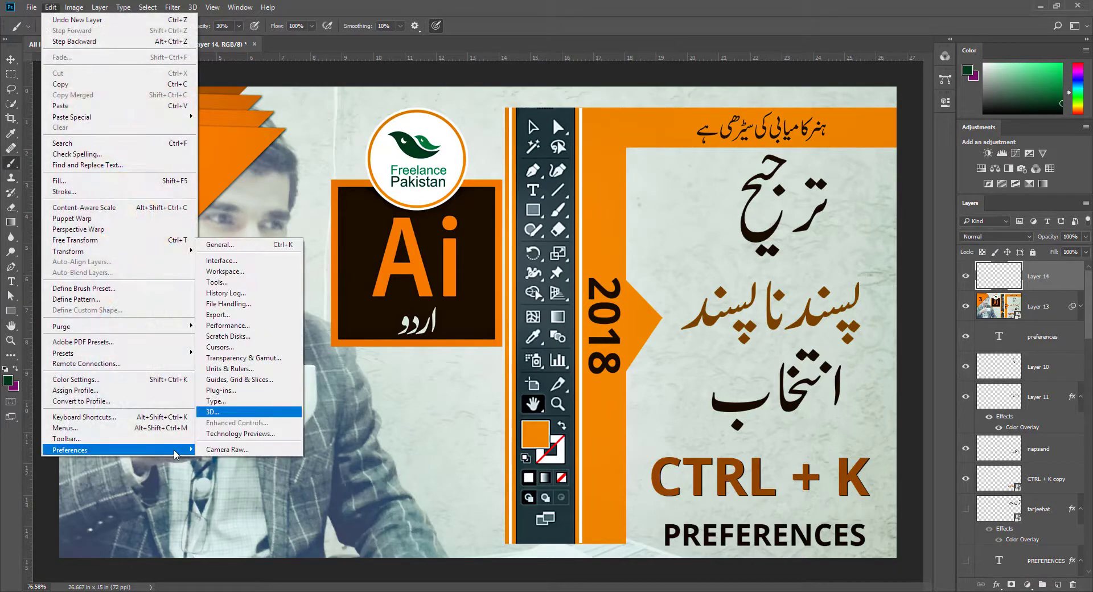
{"action": "mouse_move", "coordinate": [143, 449]}
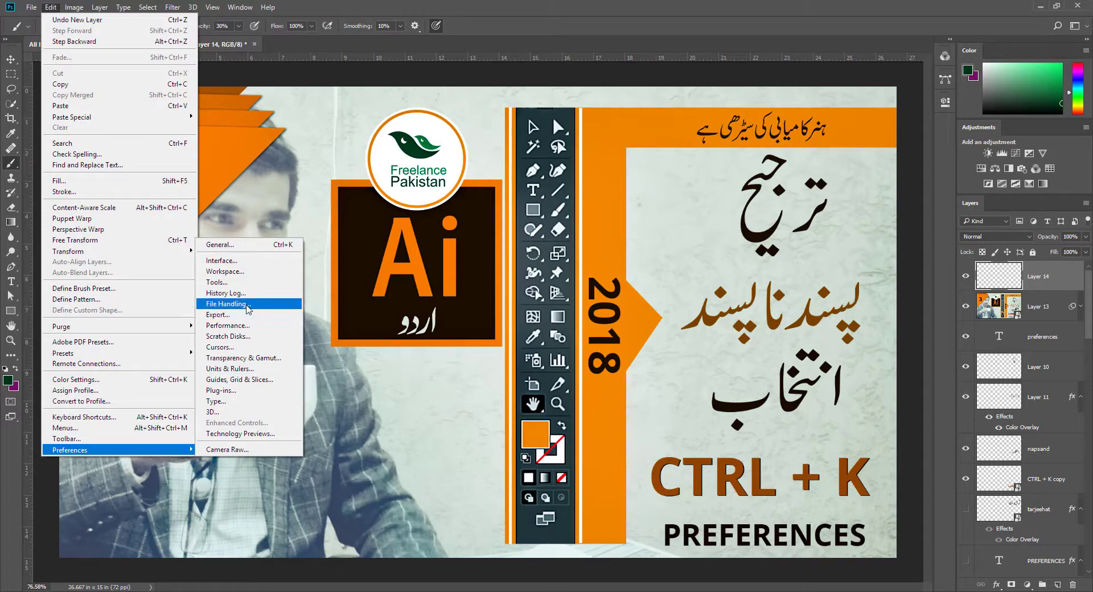
{"action": "left_click", "coordinate": [249, 305]}
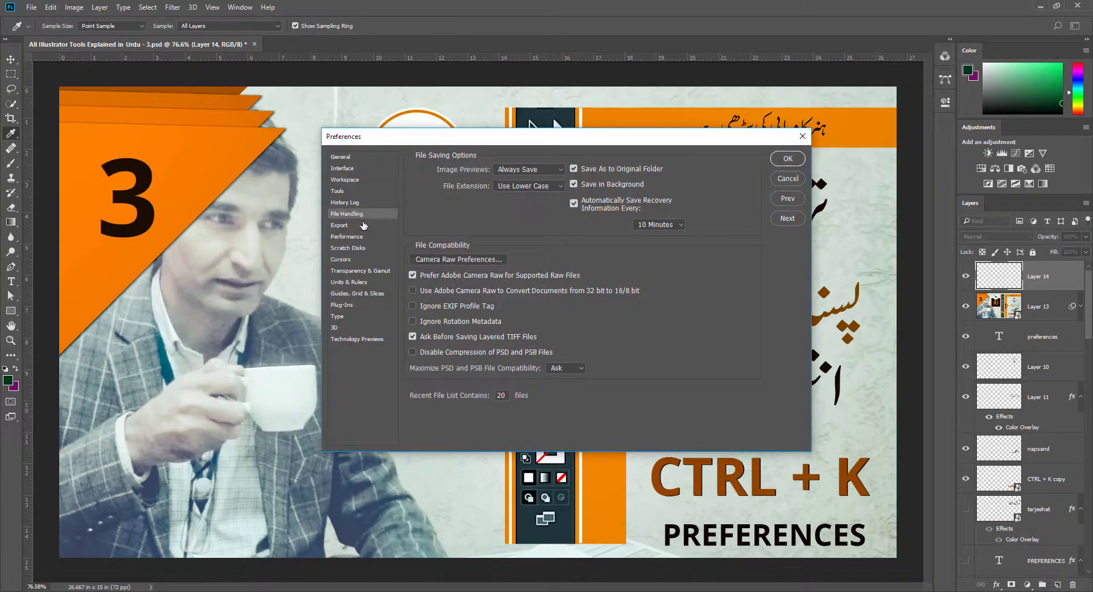
Step: Leaf through the preference categories again from General and Interface through Workspace, Tools, History Log and File Handling to Export
{"action": "left_click", "coordinate": [343, 168]}
{"action": "left_click", "coordinate": [341, 157]}
{"action": "left_click", "coordinate": [342, 168]}
{"action": "left_click", "coordinate": [344, 180]}
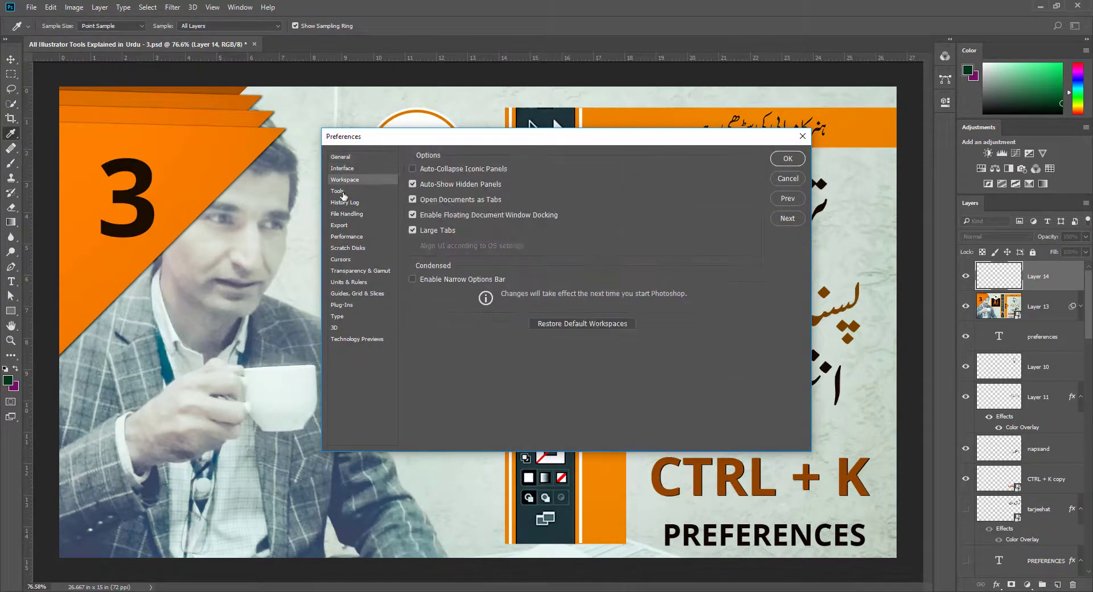
{"action": "left_click", "coordinate": [342, 192]}
{"action": "left_click", "coordinate": [344, 203]}
{"action": "left_click", "coordinate": [345, 214]}
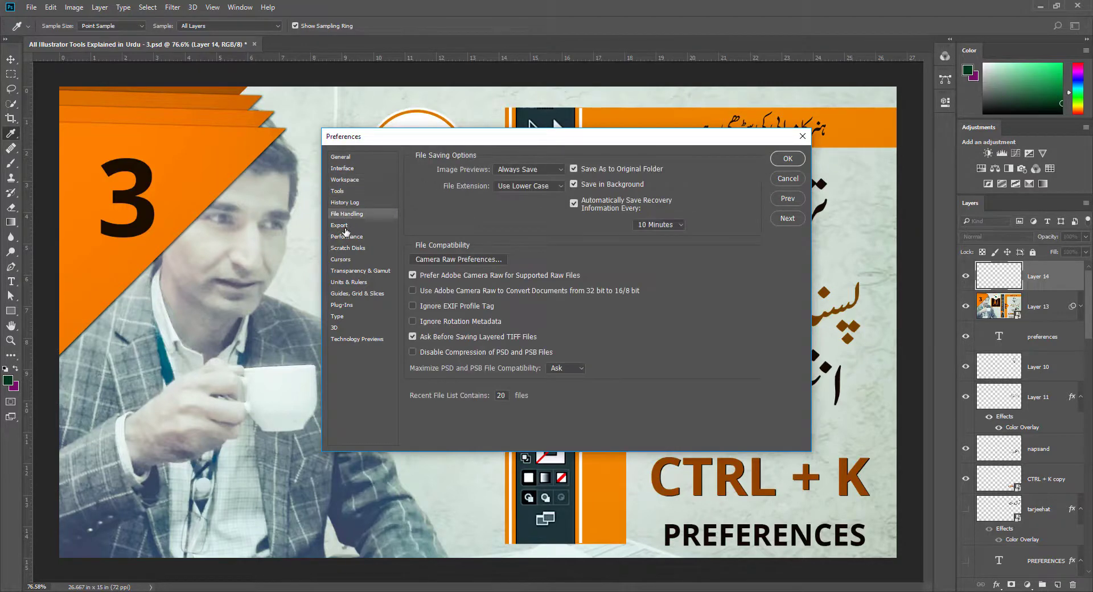
{"action": "left_click", "coordinate": [345, 226]}
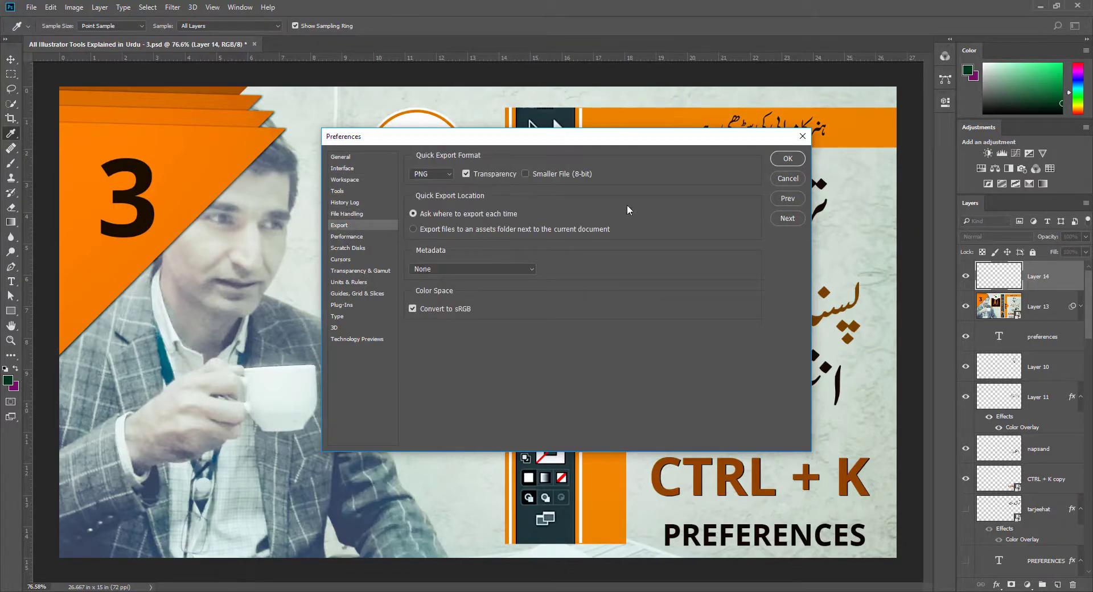